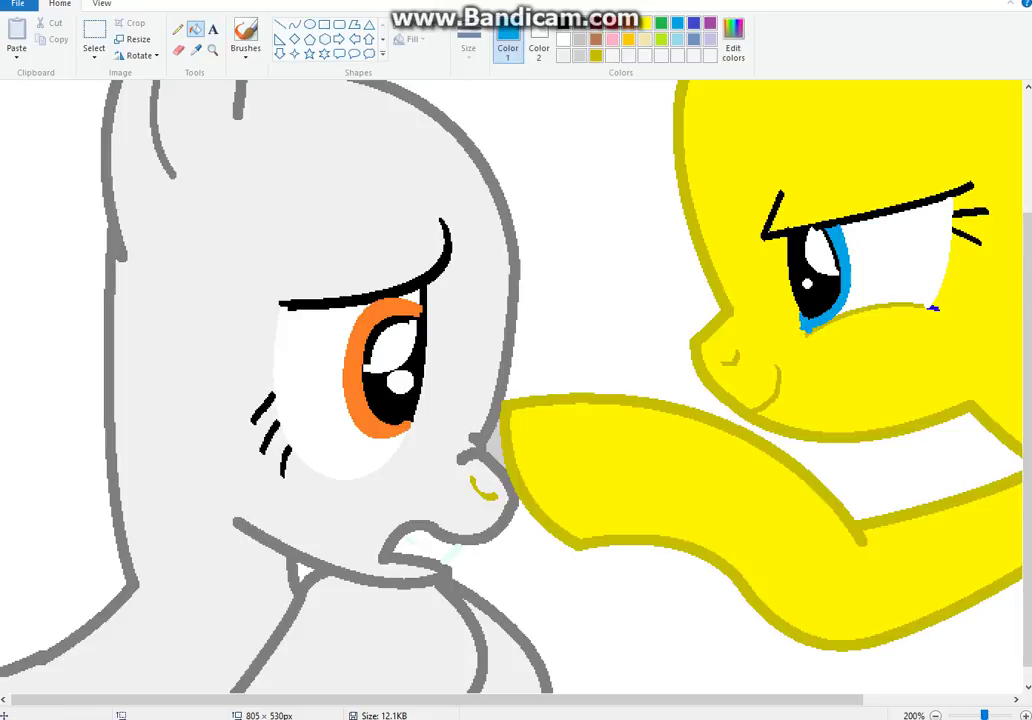
# Recolour the grey pony's nostril line in the same dark grey as its outline.
pyautogui.click(195, 50)
pyautogui.click(514, 259)
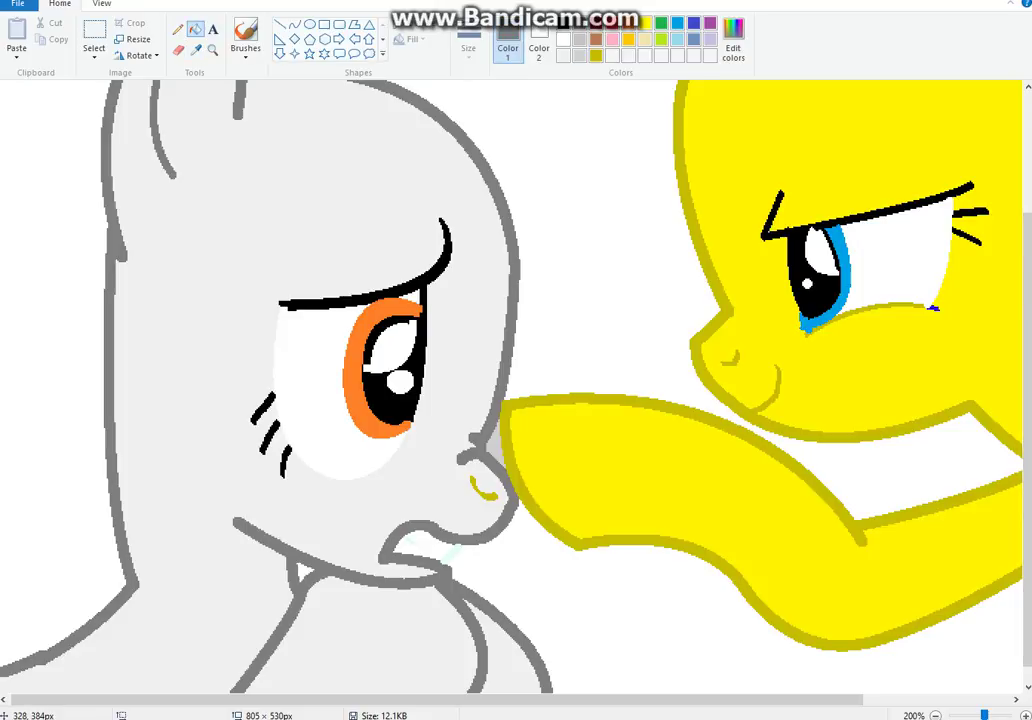
pyautogui.click(488, 496)
# Add light pink (255, 128, 255) and magenta (255, 23, 255) to the palette, and set the Pencil to the thickest line in magenta.
pyautogui.click(733, 40)
pyautogui.click(499, 274)
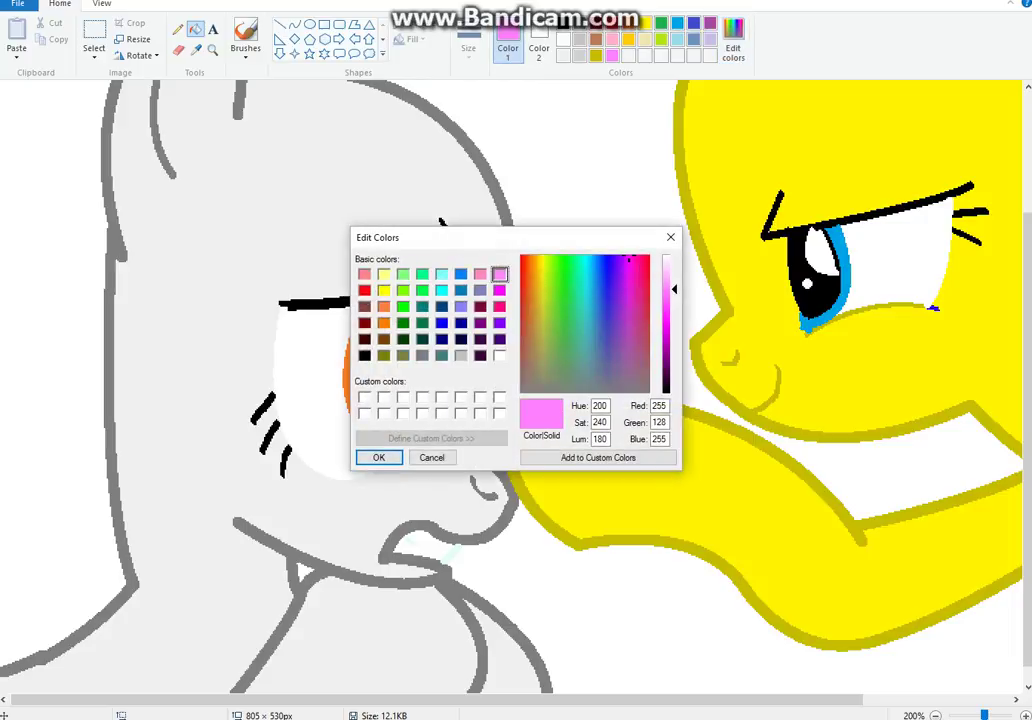
pyautogui.moveTo(674, 289); pyautogui.dragTo(674, 318)
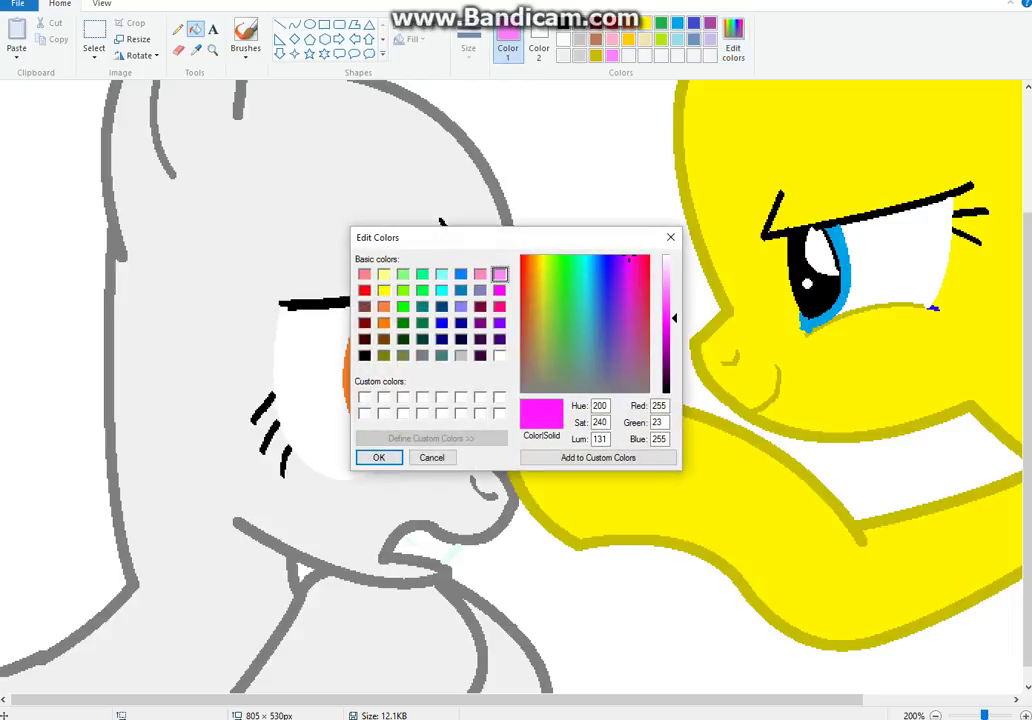
pyautogui.click(379, 457)
pyautogui.click(177, 29)
pyautogui.click(468, 42)
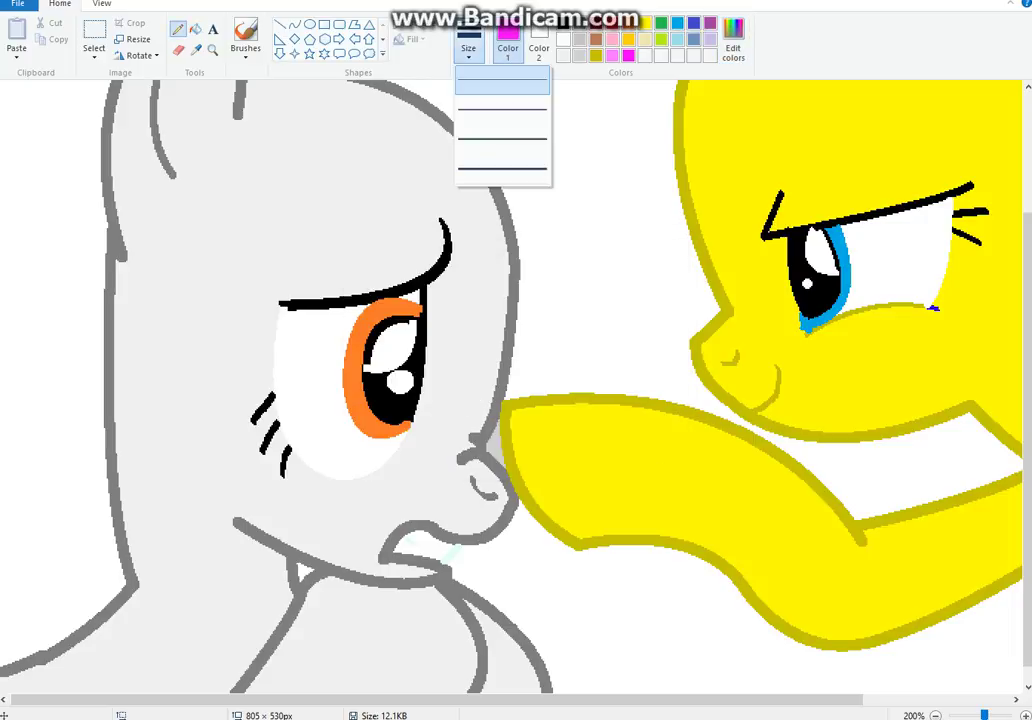
pyautogui.click(504, 165)
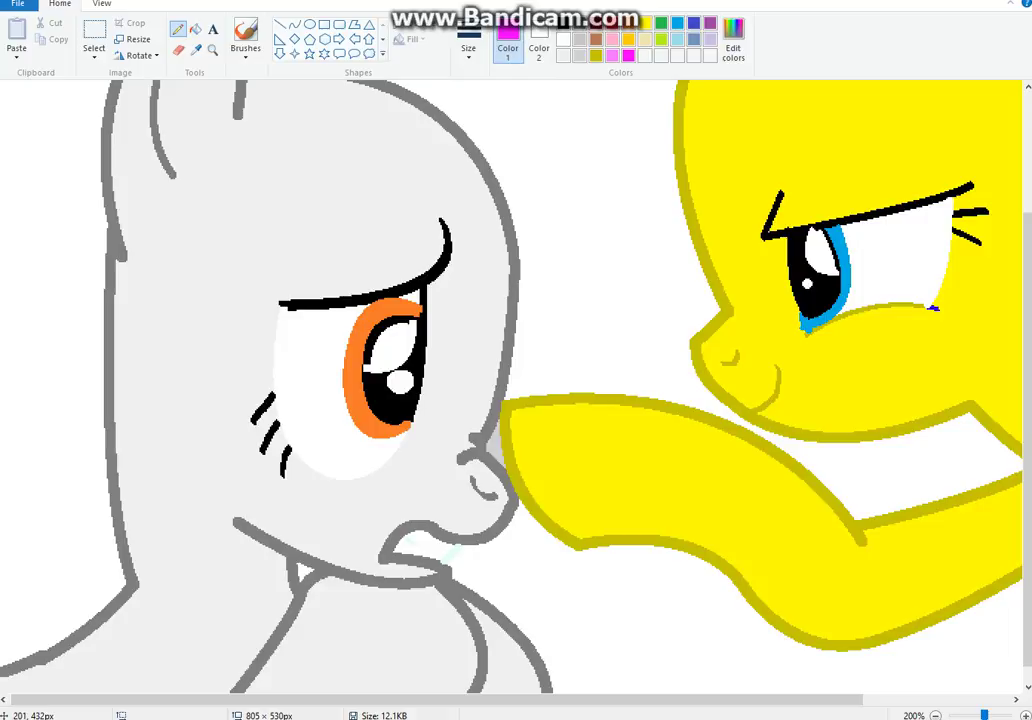
pyautogui.moveTo(296, 558)
pyautogui.mouseDown()
pyautogui.moveTo(285, 532)
pyautogui.moveTo(306, 487)
pyautogui.moveTo(364, 478)
pyautogui.mouseUp()
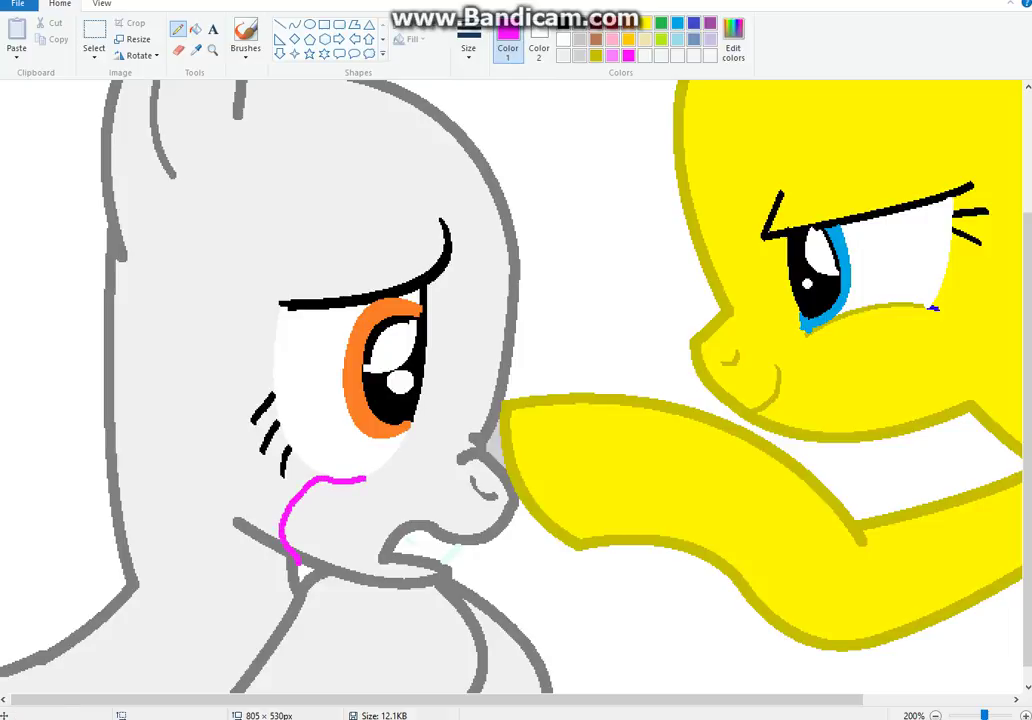
pyautogui.hotkey('ctrl', 'z')
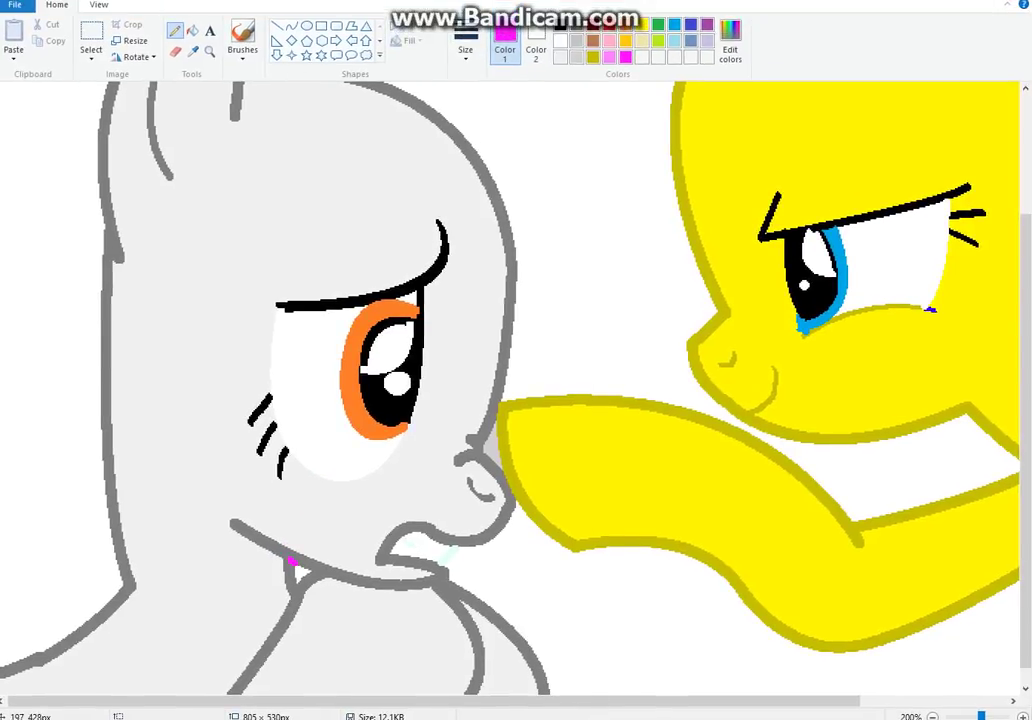
pyautogui.moveTo(268, 550)
pyautogui.mouseDown()
pyautogui.moveTo(230, 525)
pyautogui.moveTo(221, 502)
pyautogui.moveTo(224, 365)
pyautogui.moveTo(250, 272)
pyautogui.moveTo(345, 253)
pyautogui.moveTo(422, 218)
pyautogui.moveTo(465, 226)
pyautogui.moveTo(472, 262)
pyautogui.mouseUp()
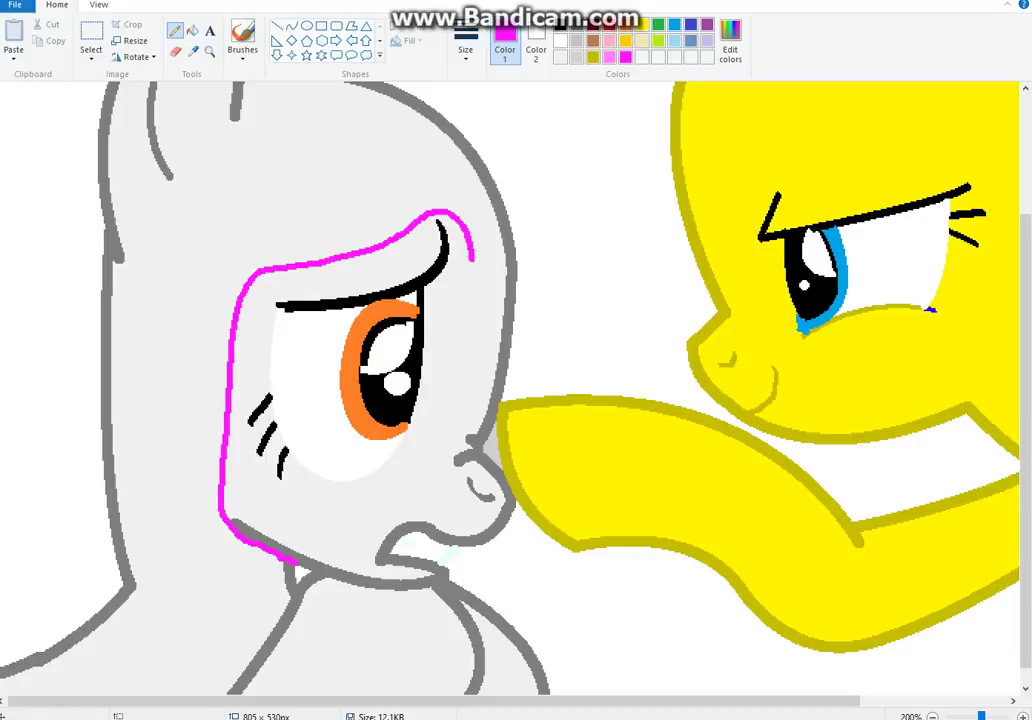
pyautogui.hotkey('ctrl', 'z')
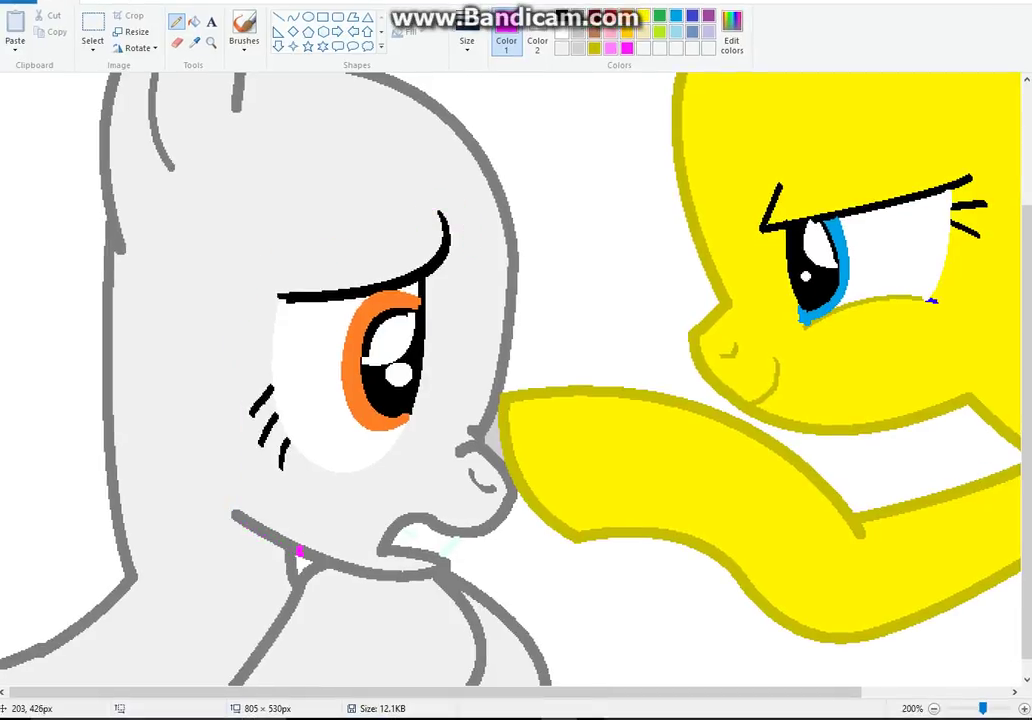
# Outline the grey pony's muzzle and nostril in magenta and fill the muzzle with light pink.
pyautogui.moveTo(298, 548)
pyautogui.mouseDown()
pyautogui.moveTo(379, 489)
pyautogui.moveTo(441, 425)
pyautogui.moveTo(476, 428)
pyautogui.mouseUp()
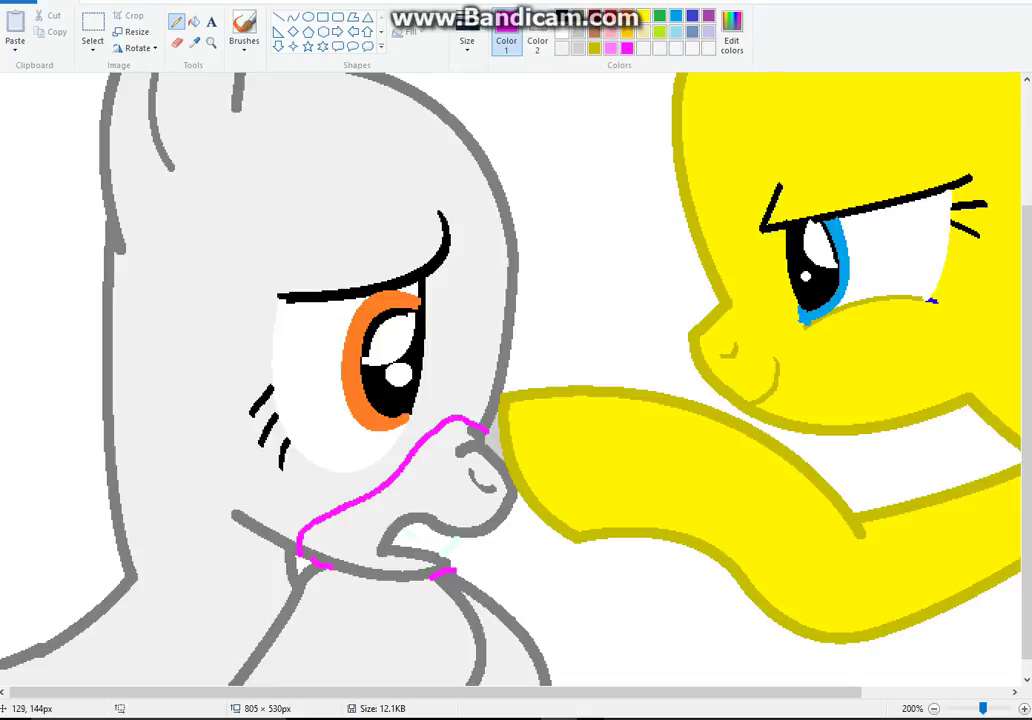
pyautogui.click(194, 22)
pyautogui.click(397, 551)
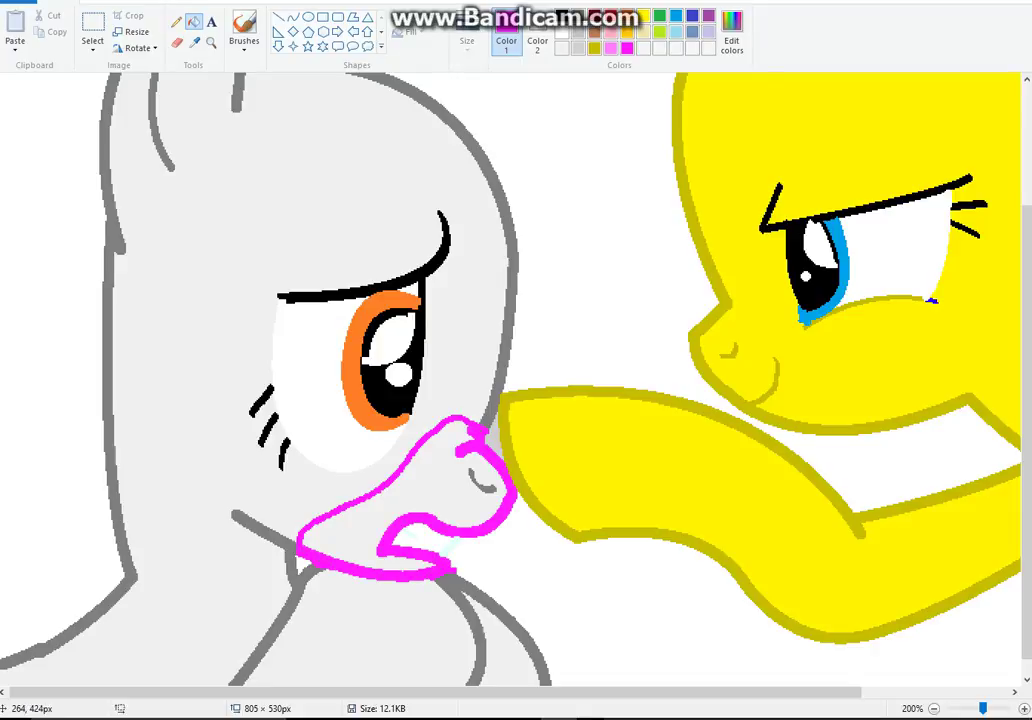
pyautogui.click(485, 487)
pyautogui.click(463, 482)
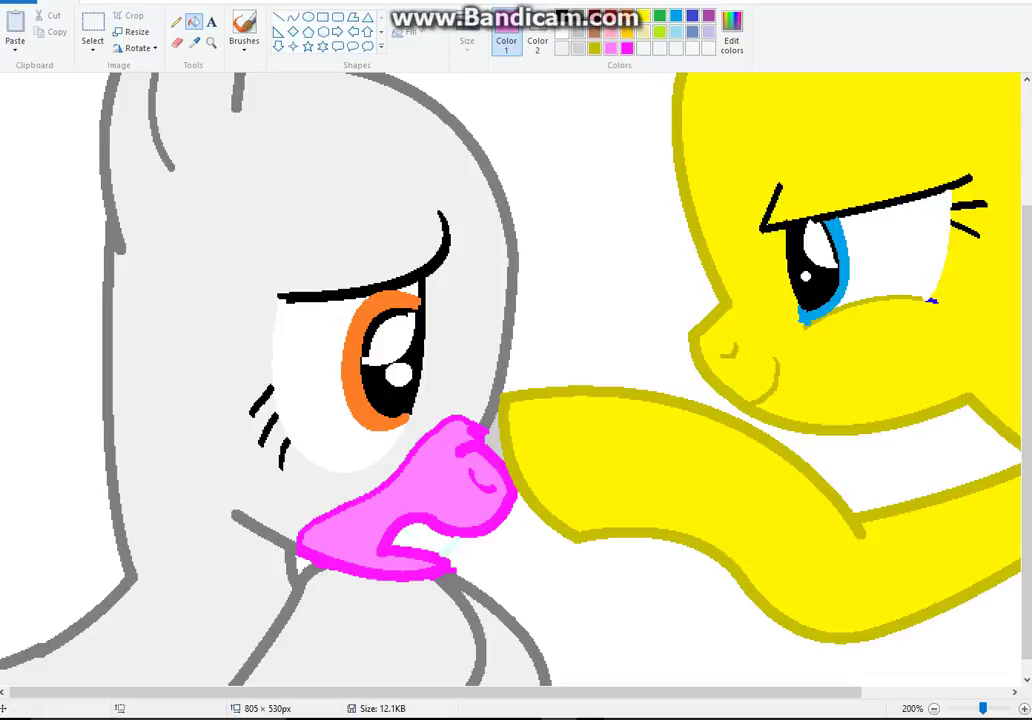
# Outline the area below the grey pony's chin in magenta with the Pencil and fill both of its sections with light pink.
pyautogui.click(176, 21)
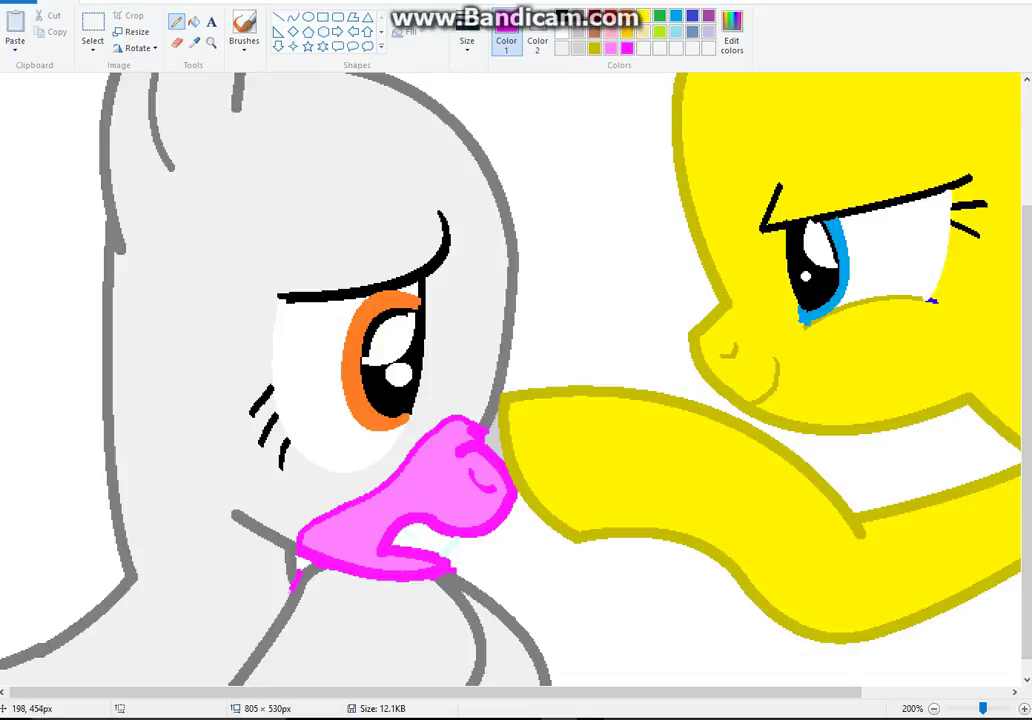
pyautogui.moveTo(292, 580)
pyautogui.mouseDown()
pyautogui.moveTo(289, 633)
pyautogui.moveTo(445, 653)
pyautogui.moveTo(486, 678)
pyautogui.moveTo(545, 684)
pyautogui.mouseUp()
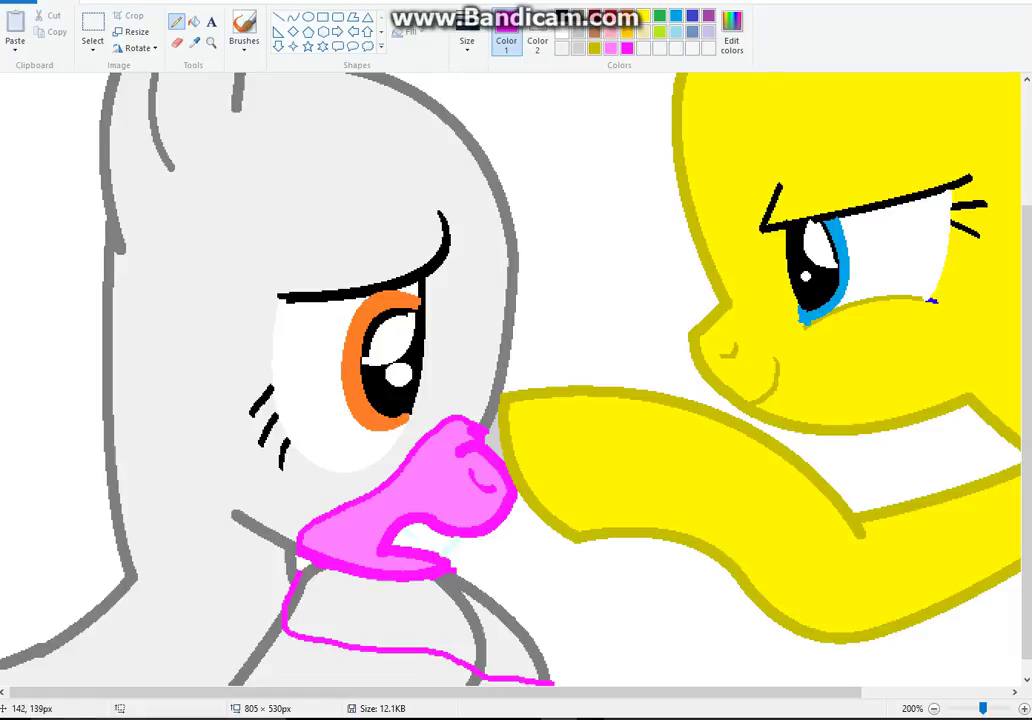
pyautogui.click(194, 21)
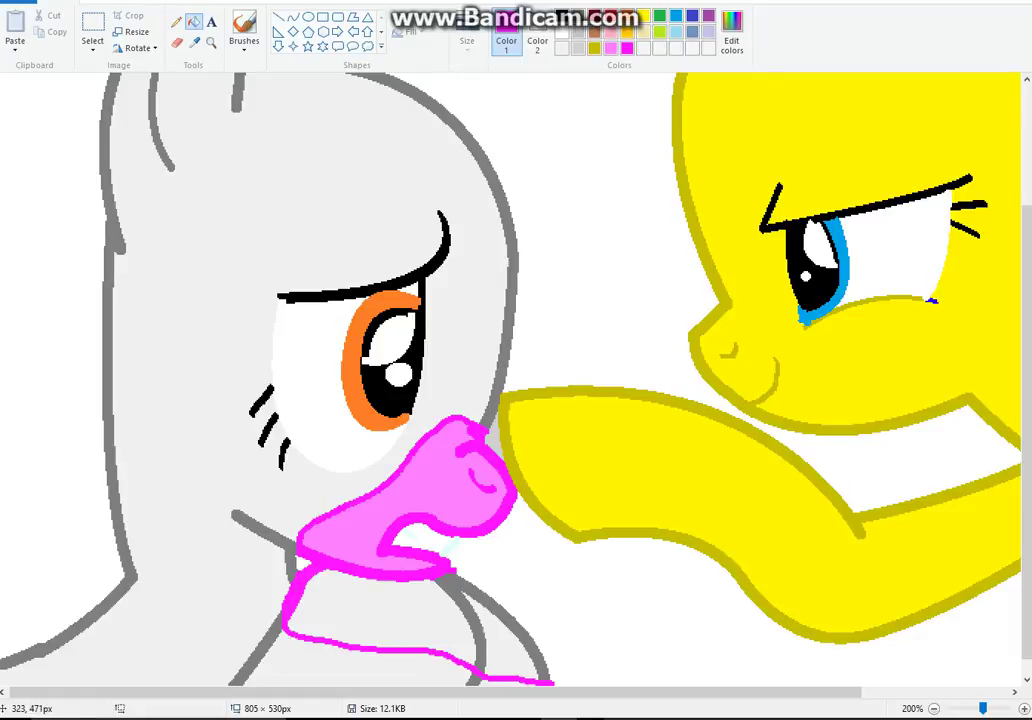
pyautogui.click(479, 628)
pyautogui.click(611, 48)
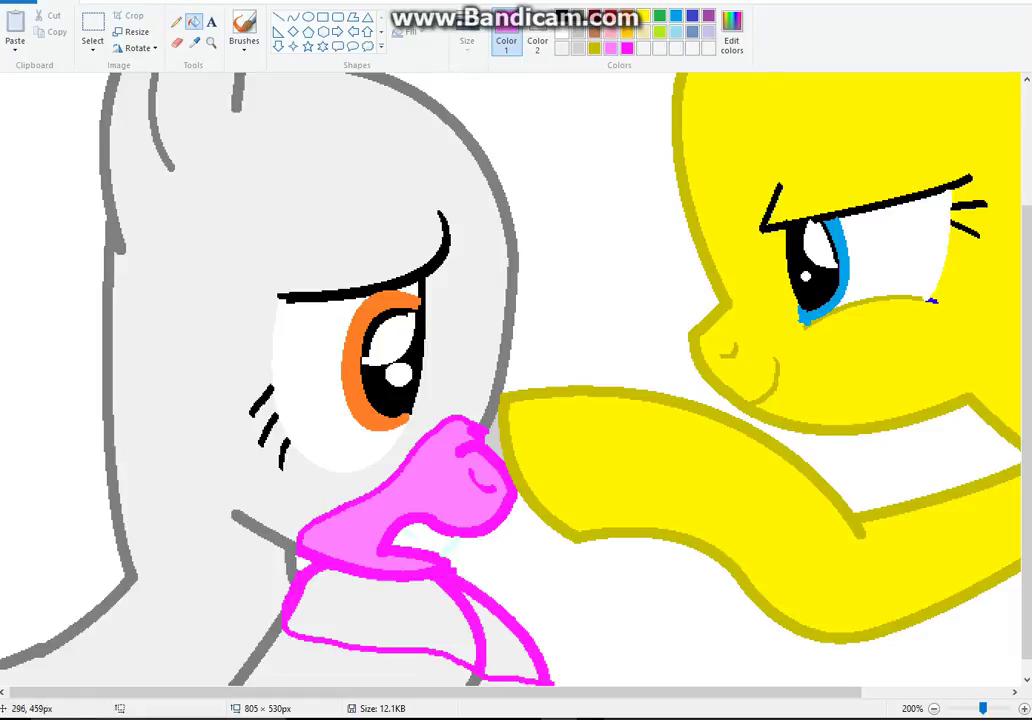
pyautogui.click(440, 632)
pyautogui.click(508, 648)
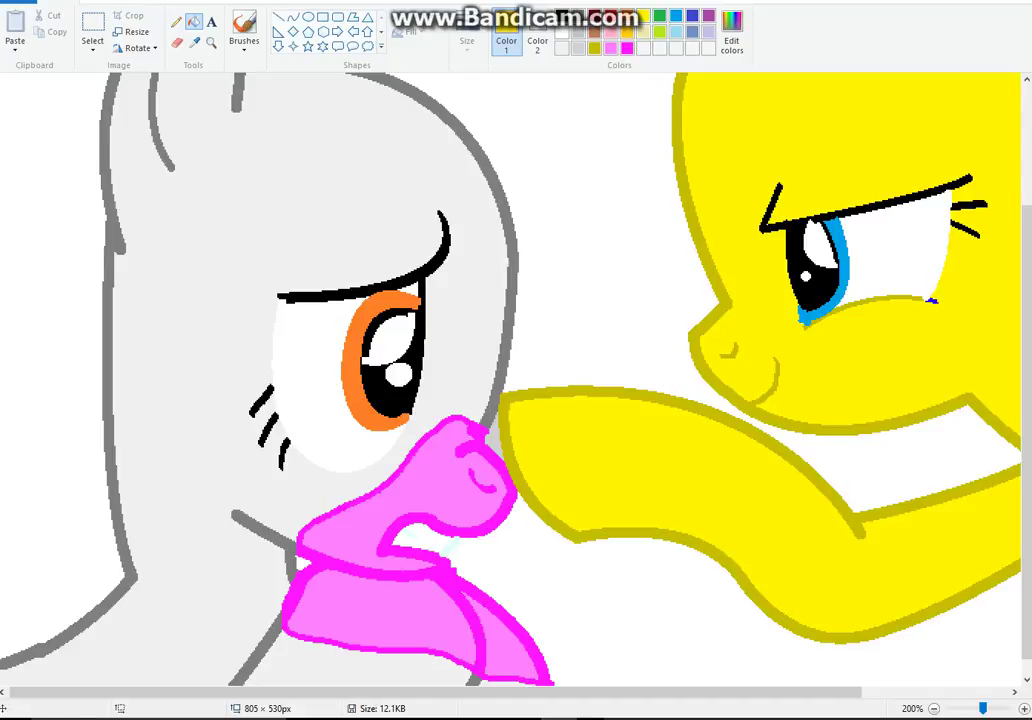
# Sketch the grey pony's mane around its face and neck, plus the ponytail behind its ear, in red with the Pencil.
pyautogui.moveTo(1027, 430); pyautogui.dragTo(1027, 337)
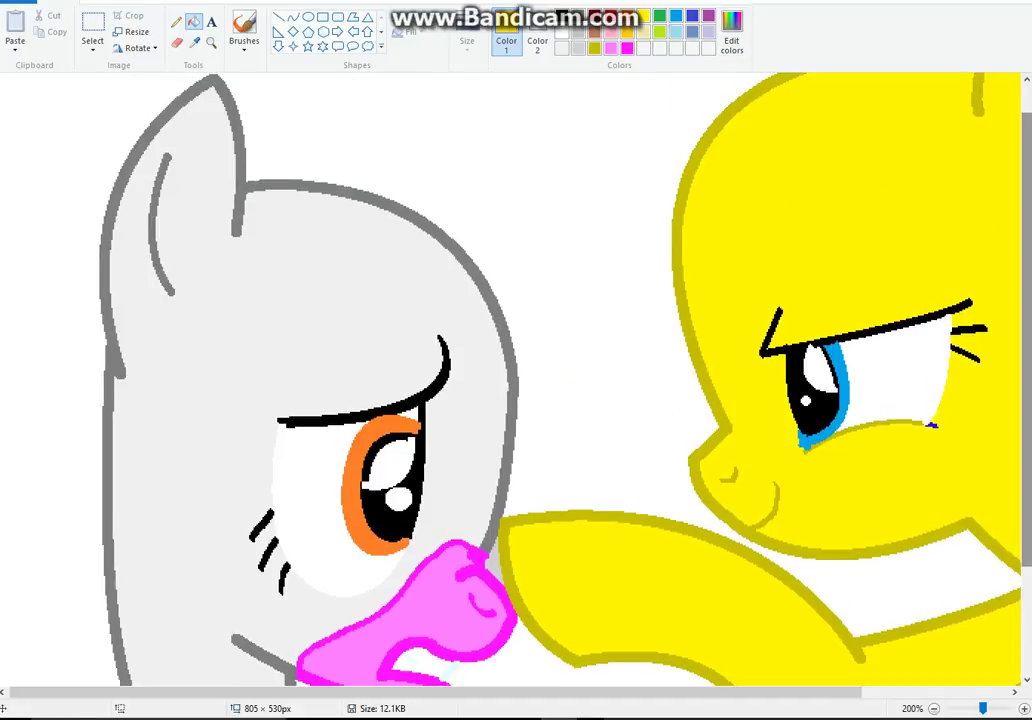
pyautogui.click(177, 22)
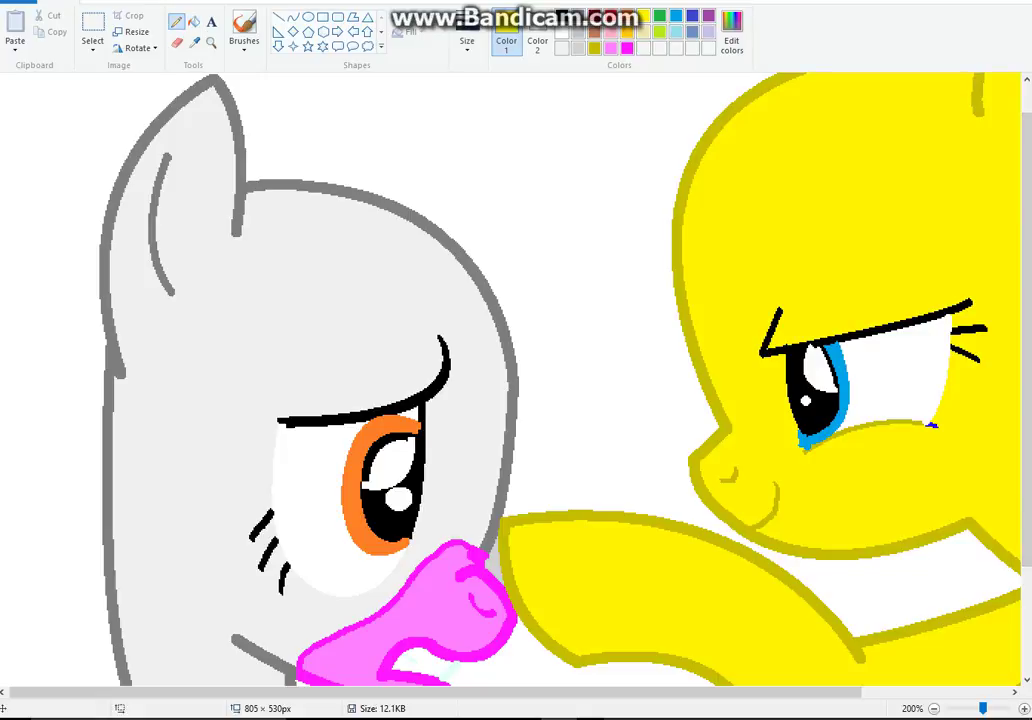
pyautogui.click(611, 16)
pyautogui.moveTo(245, 166)
pyautogui.mouseDown()
pyautogui.moveTo(306, 149)
pyautogui.moveTo(375, 160)
pyautogui.moveTo(536, 238)
pyautogui.moveTo(571, 290)
pyautogui.moveTo(567, 442)
pyautogui.mouseUp()
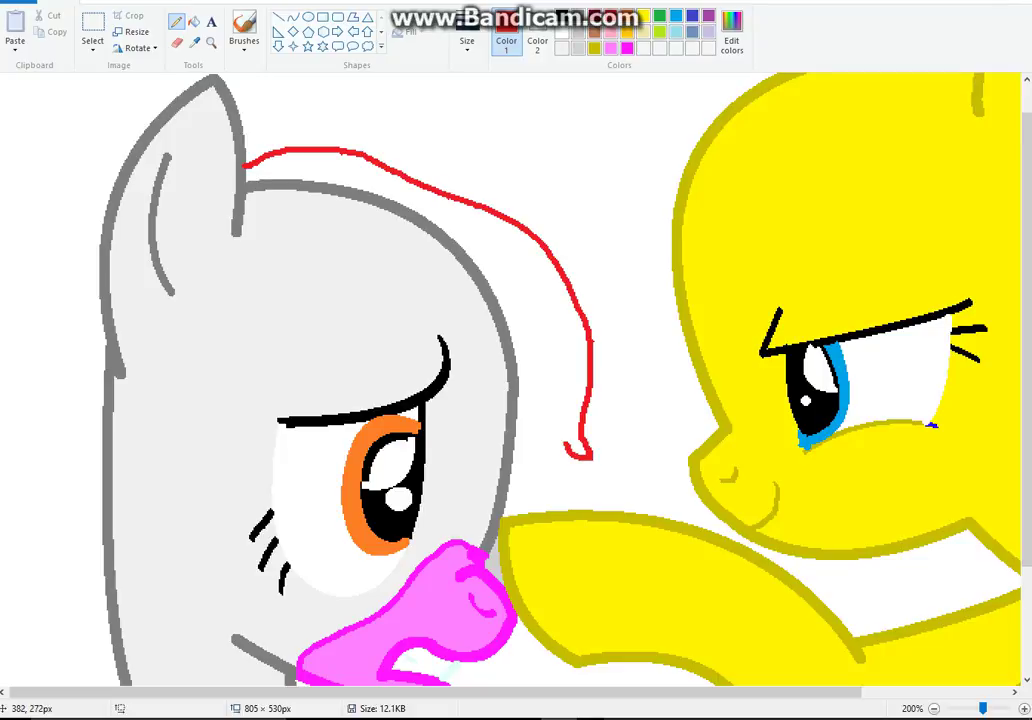
pyautogui.hotkey('ctrl', 'z')
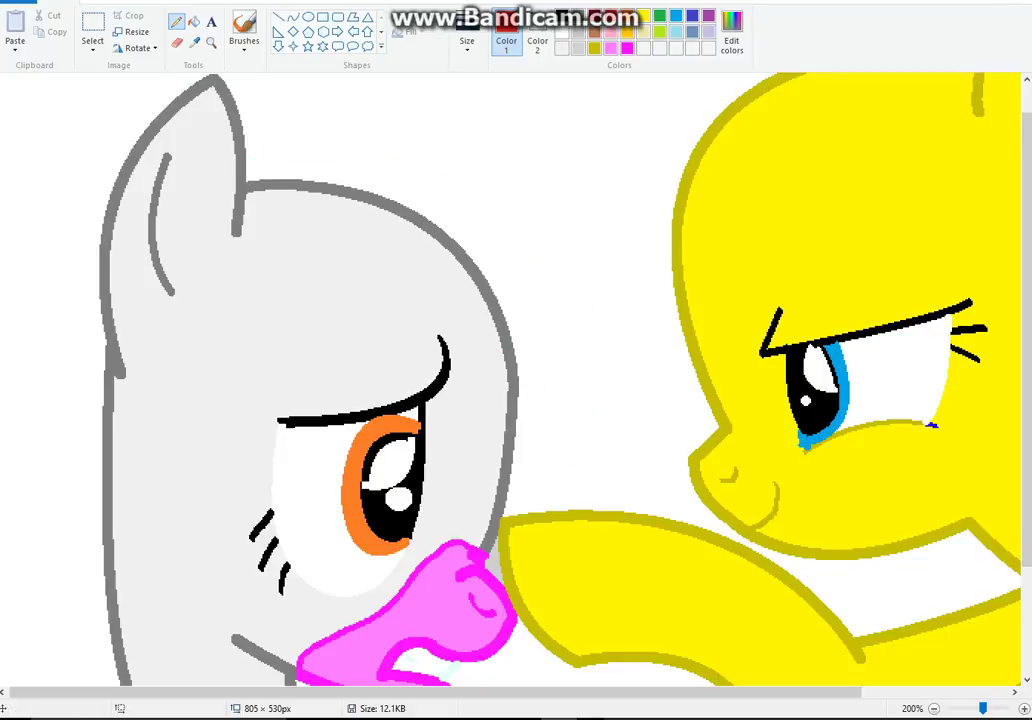
pyautogui.click(113, 5)
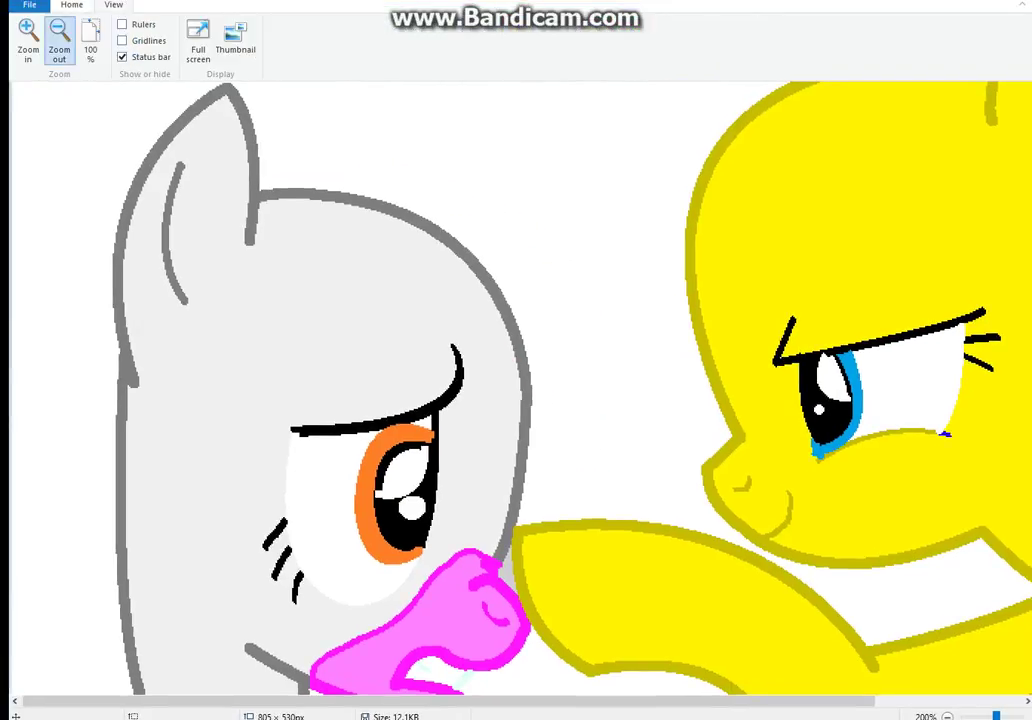
pyautogui.click(59, 42)
pyautogui.moveTo(134, 153)
pyautogui.mouseDown()
pyautogui.moveTo(197, 141)
pyautogui.moveTo(260, 176)
pyautogui.moveTo(307, 272)
pyautogui.moveTo(290, 277)
pyautogui.moveTo(284, 305)
pyautogui.moveTo(296, 287)
pyautogui.moveTo(251, 271)
pyautogui.moveTo(262, 282)
pyautogui.moveTo(235, 245)
pyautogui.moveTo(170, 248)
pyautogui.moveTo(148, 270)
pyautogui.moveTo(130, 265)
pyautogui.moveTo(118, 298)
pyautogui.moveTo(120, 415)
pyautogui.moveTo(107, 418)
pyautogui.moveTo(55, 418)
pyautogui.moveTo(51, 403)
pyautogui.moveTo(38, 272)
pyautogui.moveTo(50, 174)
pyautogui.mouseUp()
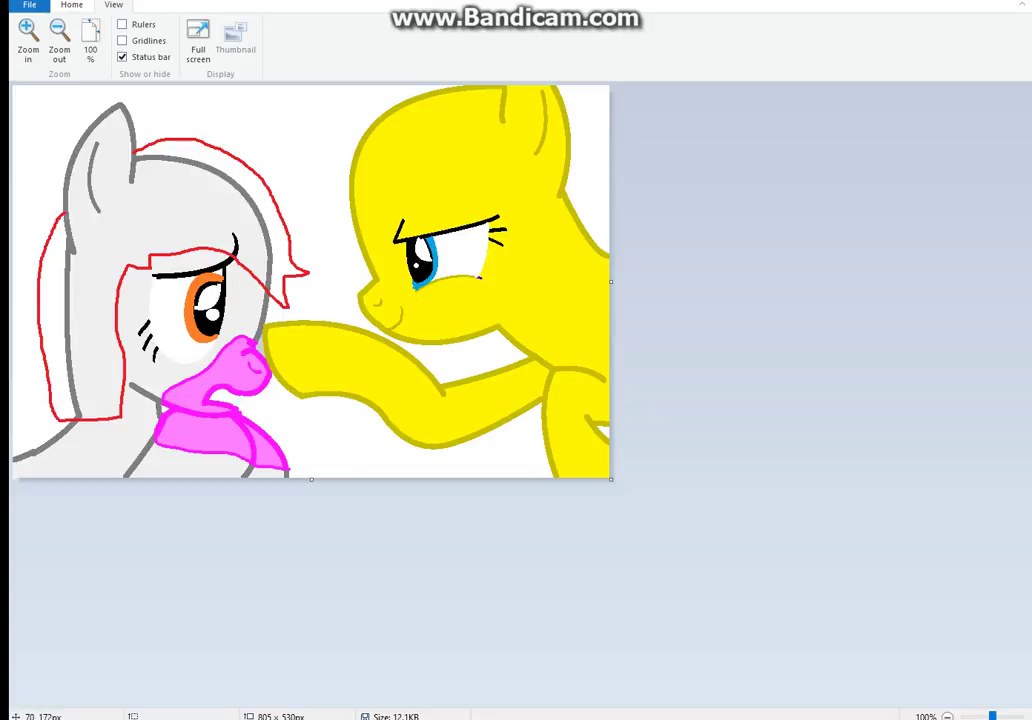
pyautogui.moveTo(55, 225); pyautogui.dragTo(64, 195)
pyautogui.moveTo(84, 133)
pyautogui.mouseDown()
pyautogui.moveTo(42, 108)
pyautogui.moveTo(23, 162)
pyautogui.moveTo(31, 418)
pyautogui.moveTo(51, 406)
pyautogui.mouseUp()
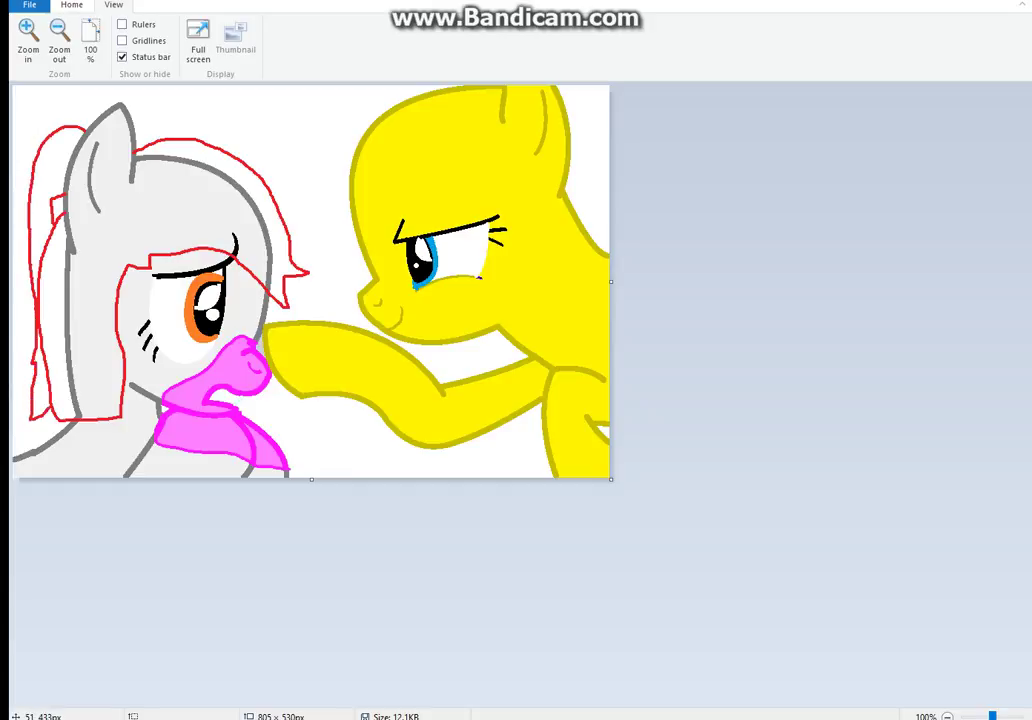
# Sketch the yellow pony's mane in red over its forehead, down its neck and around its ear.
pyautogui.moveTo(337, 143)
pyautogui.mouseDown()
pyautogui.moveTo(329, 285)
pyautogui.moveTo(396, 205)
pyautogui.moveTo(472, 178)
pyautogui.moveTo(481, 195)
pyautogui.moveTo(523, 208)
pyautogui.moveTo(543, 245)
pyautogui.moveTo(537, 258)
pyautogui.moveTo(611, 316)
pyautogui.mouseUp()
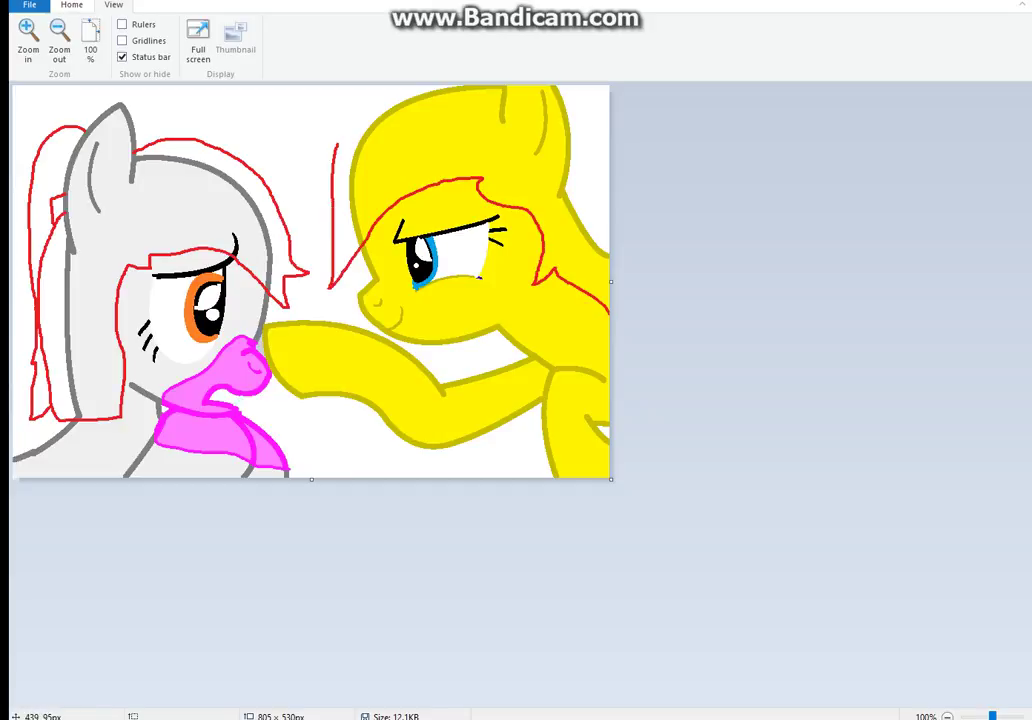
pyautogui.moveTo(334, 148)
pyautogui.mouseDown()
pyautogui.moveTo(365, 104)
pyautogui.moveTo(489, 92)
pyautogui.moveTo(540, 150)
pyautogui.moveTo(608, 172)
pyautogui.moveTo(573, 138)
pyautogui.mouseUp()
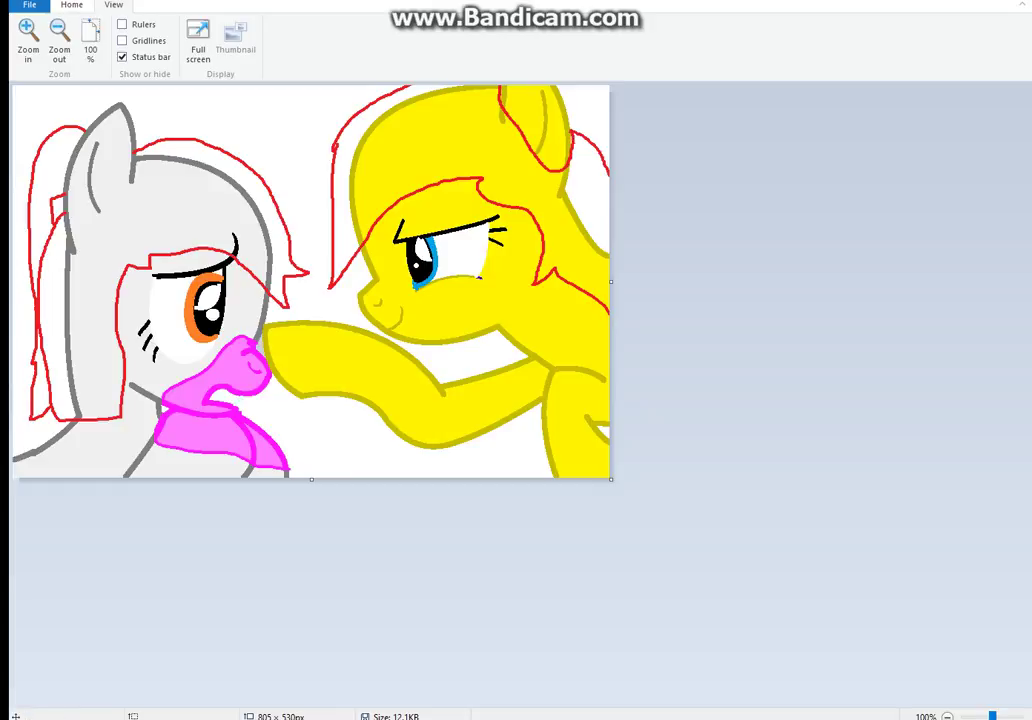
# Close the grey pony's mane outline with a red Pencil line along the base of its ear.
pyautogui.click(71, 5)
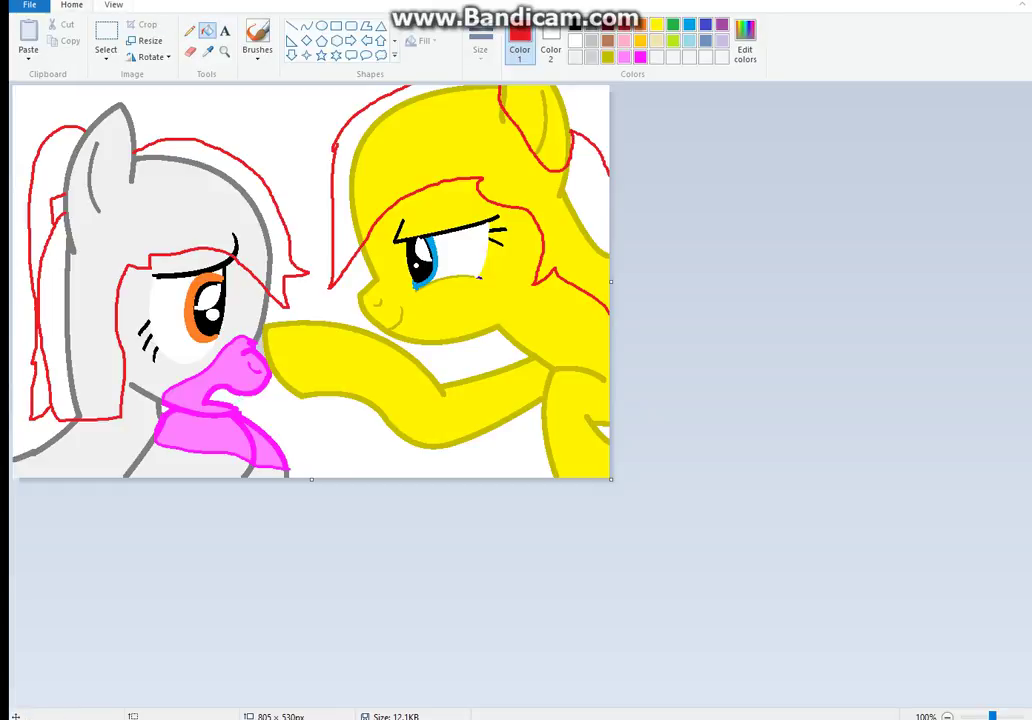
pyautogui.click(190, 30)
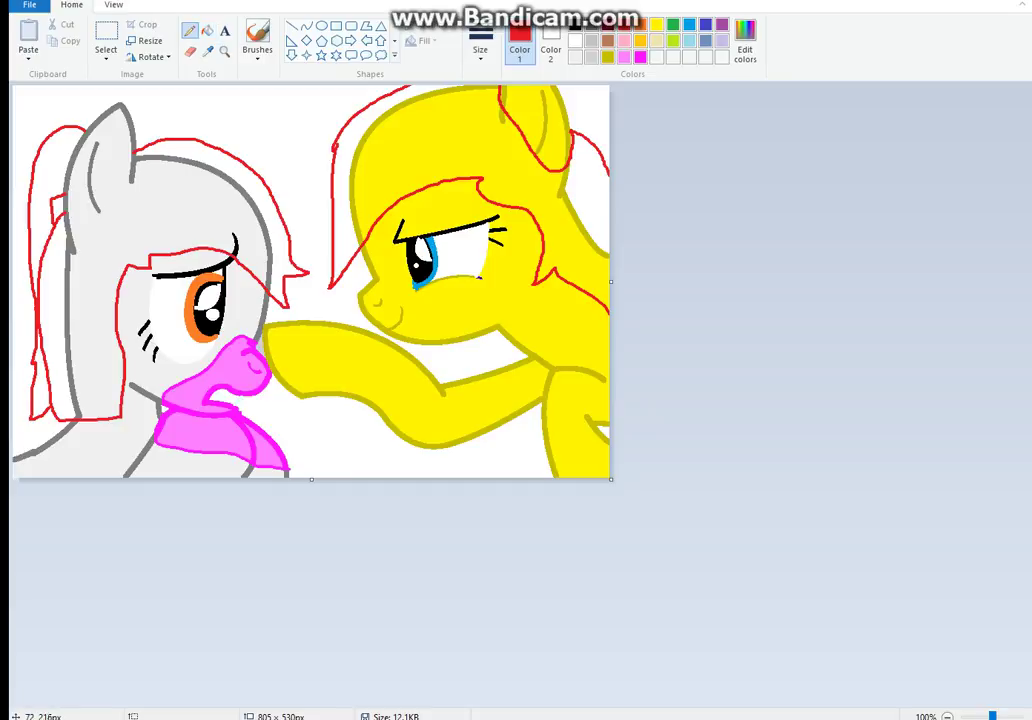
pyautogui.moveTo(68, 246); pyautogui.dragTo(144, 155)
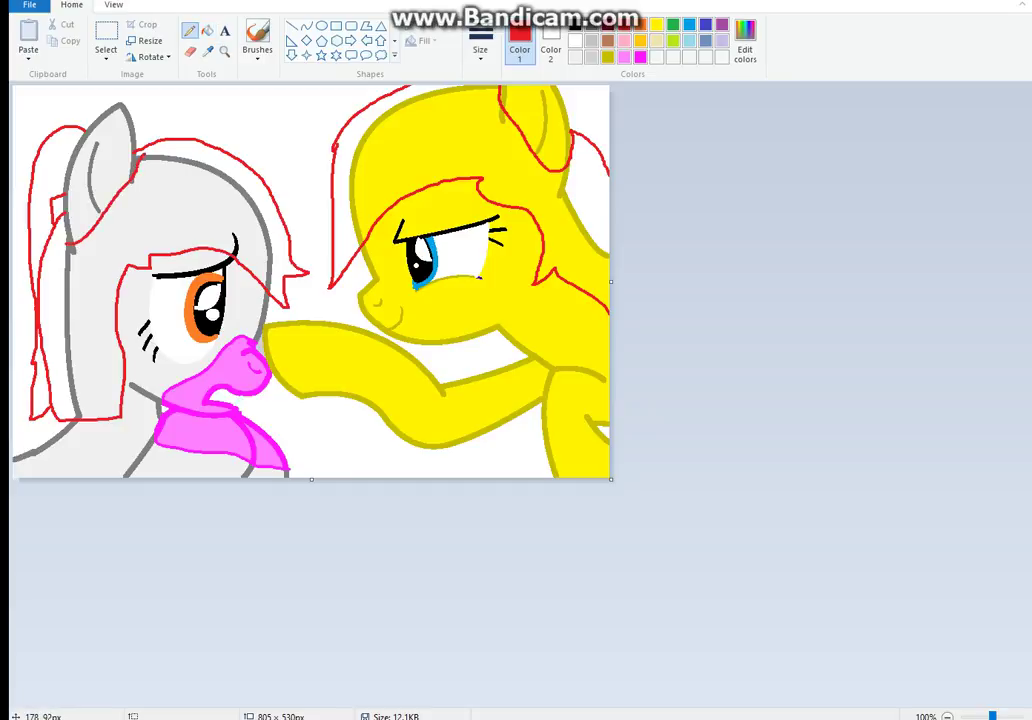
# Fill the inside of the grey pony's mane with white, covering the grey head outline and coat within it.
pyautogui.click(207, 31)
pyautogui.click(575, 41)
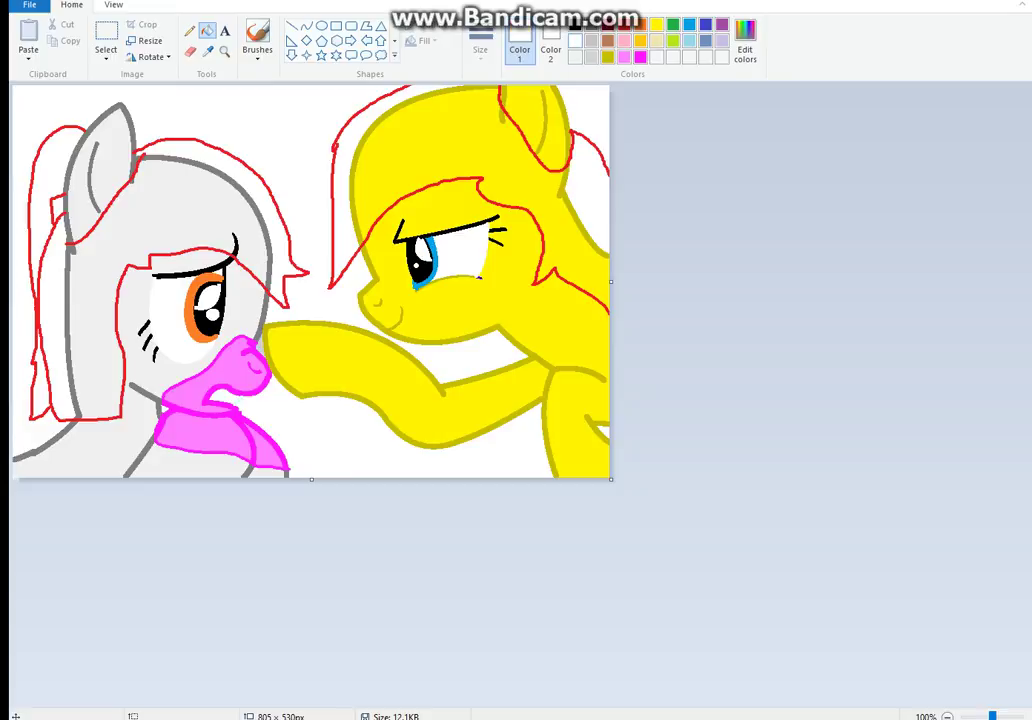
pyautogui.click(69, 270)
pyautogui.click(254, 210)
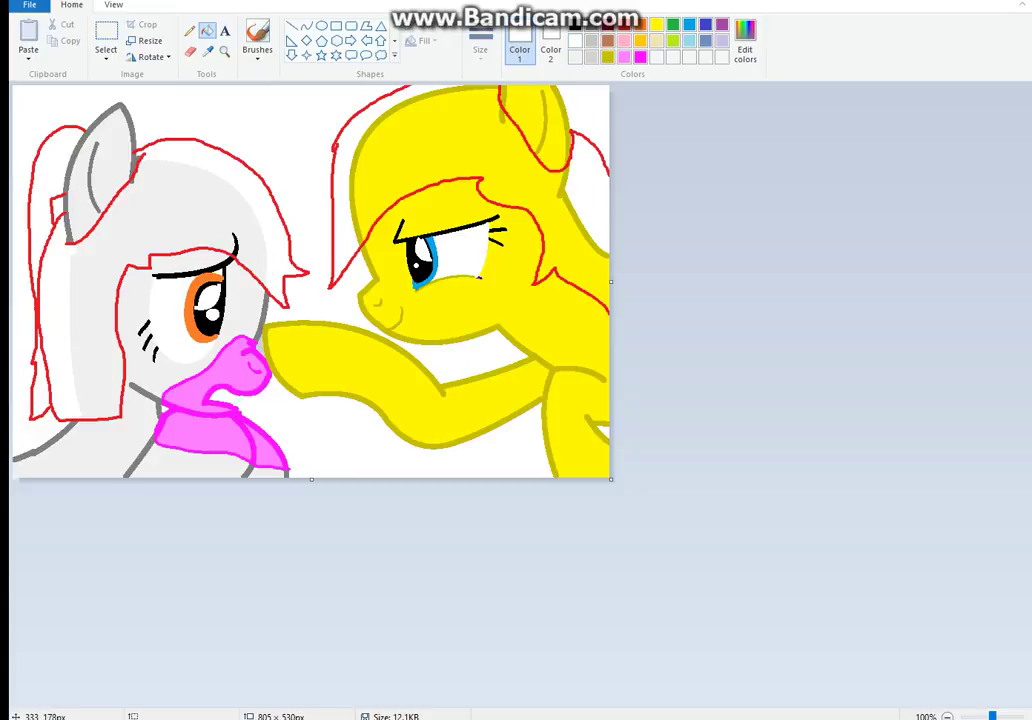
pyautogui.click(250, 239)
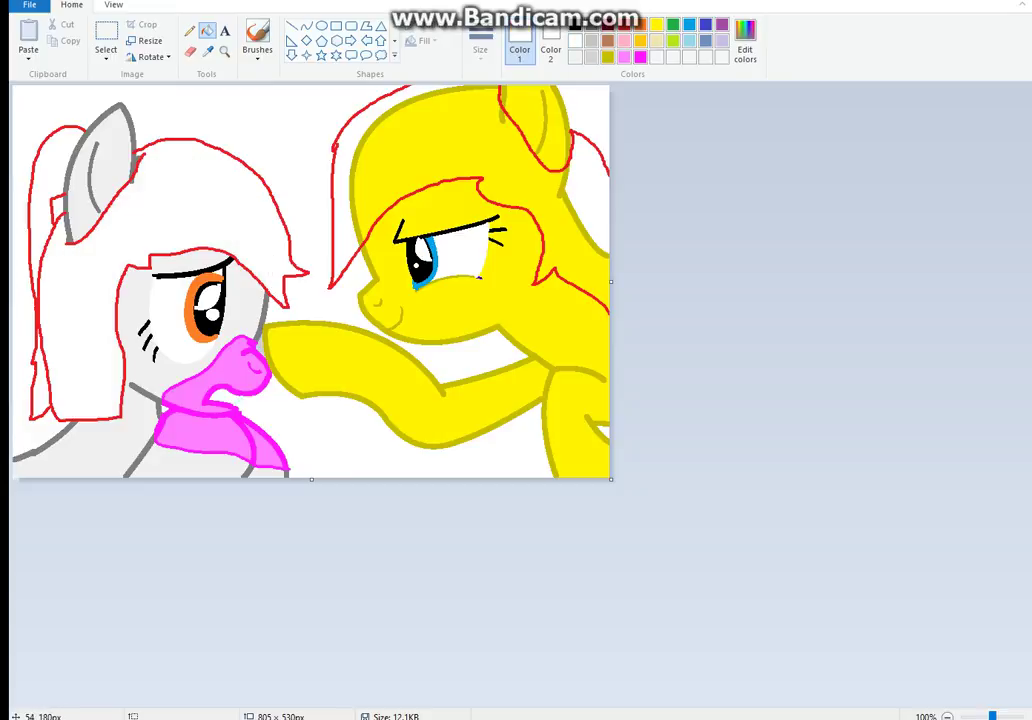
# Fill the inside of the yellow pony's mane with white, including the leftover head and neck outlines.
pyautogui.click(365, 156)
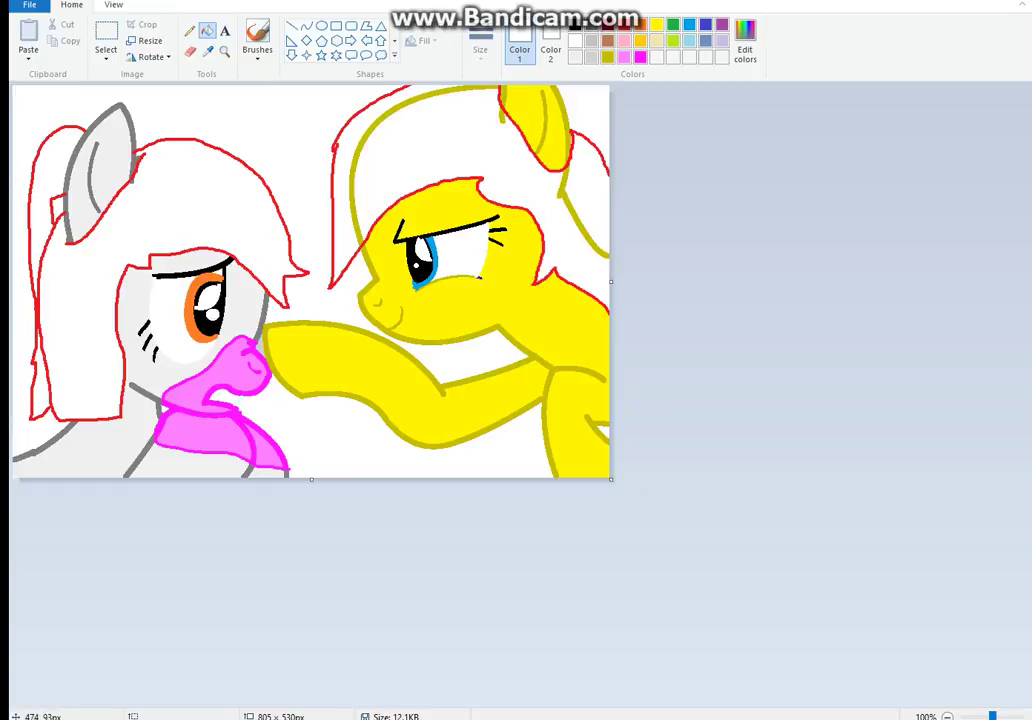
pyautogui.click(363, 152)
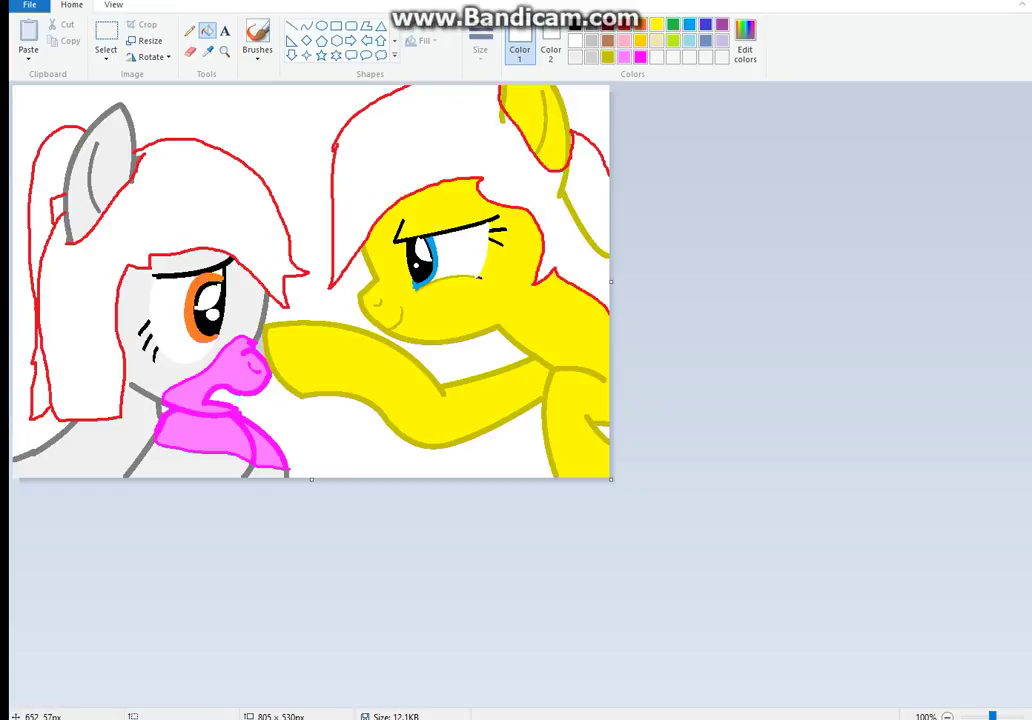
pyautogui.click(567, 213)
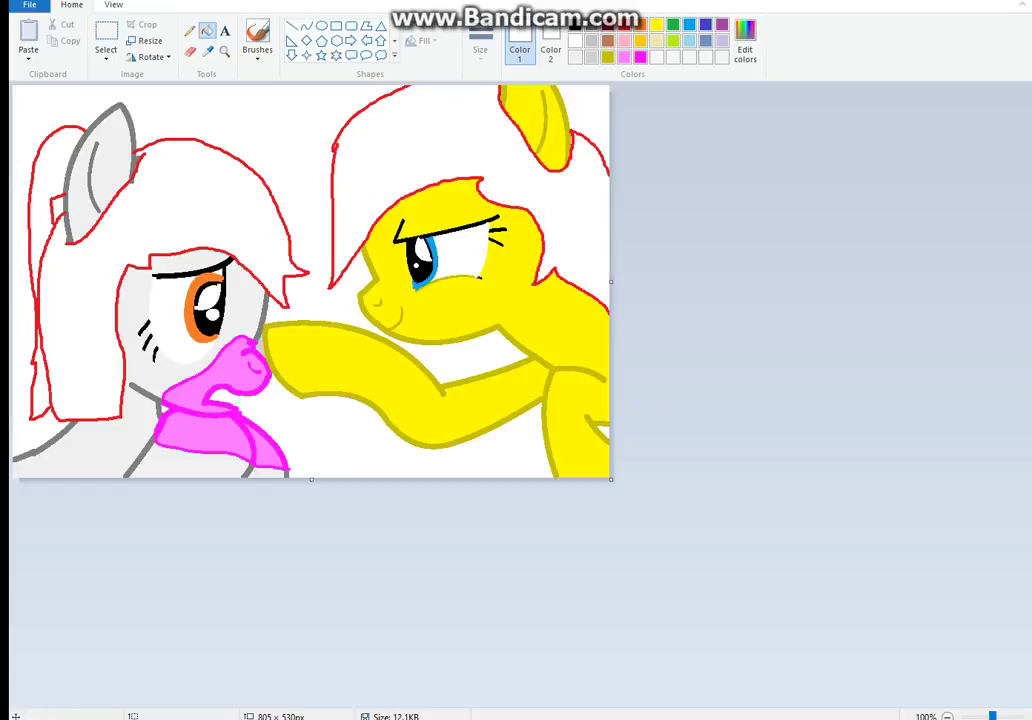
# Fill the yellow pony's mane with light yellow (RGB 255, 248, 111).
pyautogui.click(656, 25)
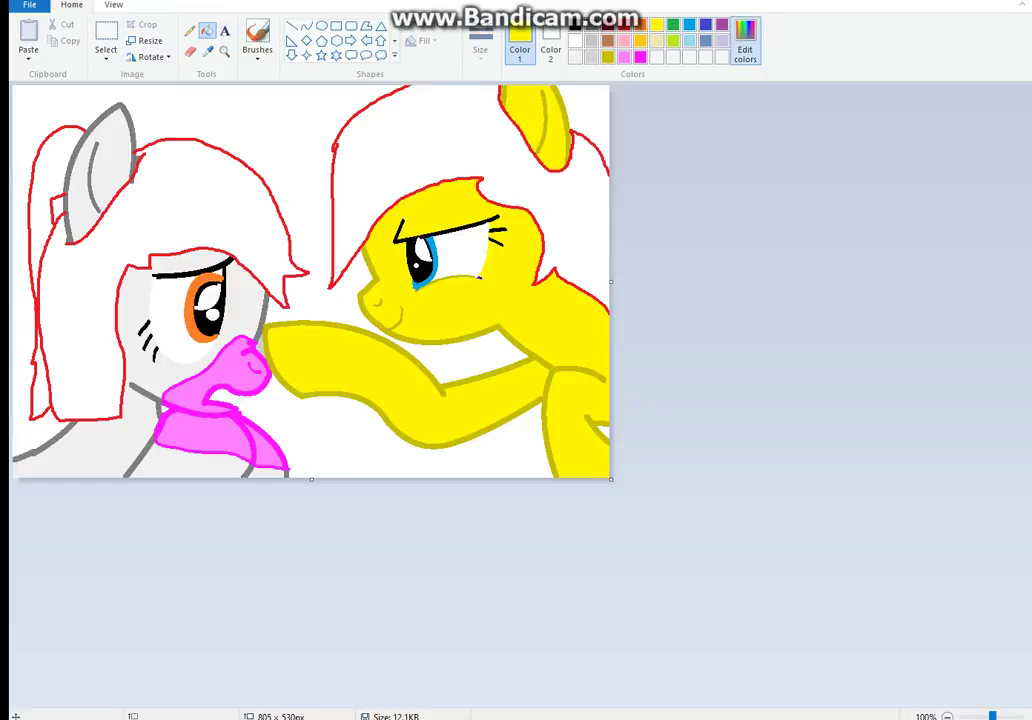
pyautogui.click(745, 42)
pyautogui.moveTo(687, 325); pyautogui.dragTo(687, 295)
pyautogui.click(390, 459)
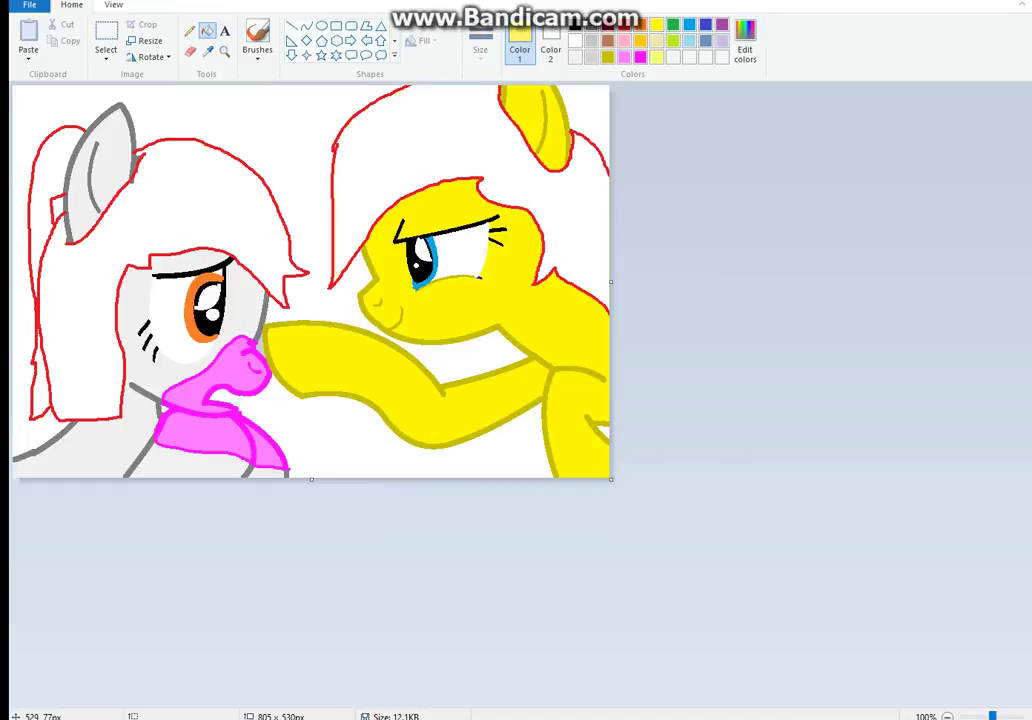
pyautogui.click(388, 140)
# Try a deeper yellow on the yellow pony's mane outline, and undo it together with the light yellow mane fill.
pyautogui.click(745, 42)
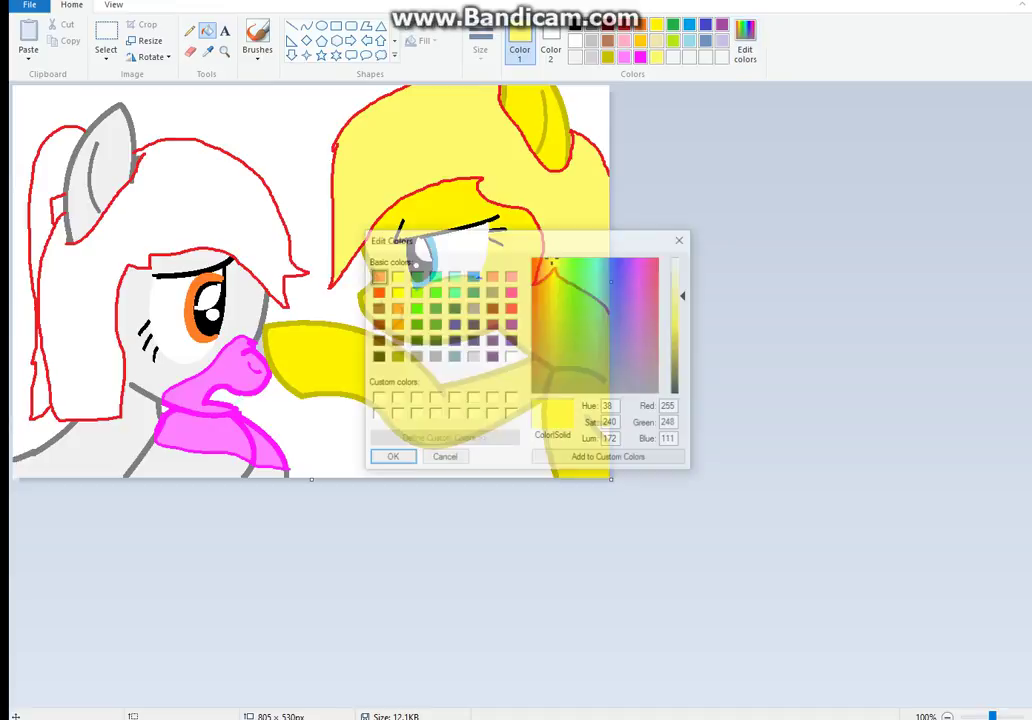
pyautogui.moveTo(687, 295); pyautogui.dragTo(687, 321)
pyautogui.click(390, 459)
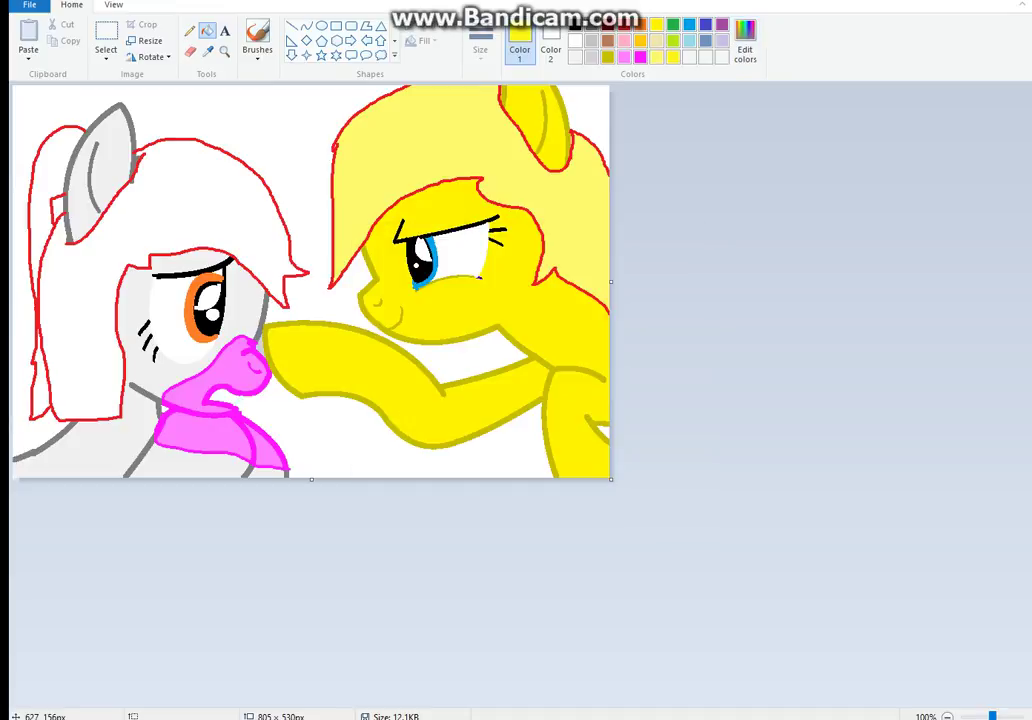
pyautogui.click(333, 195)
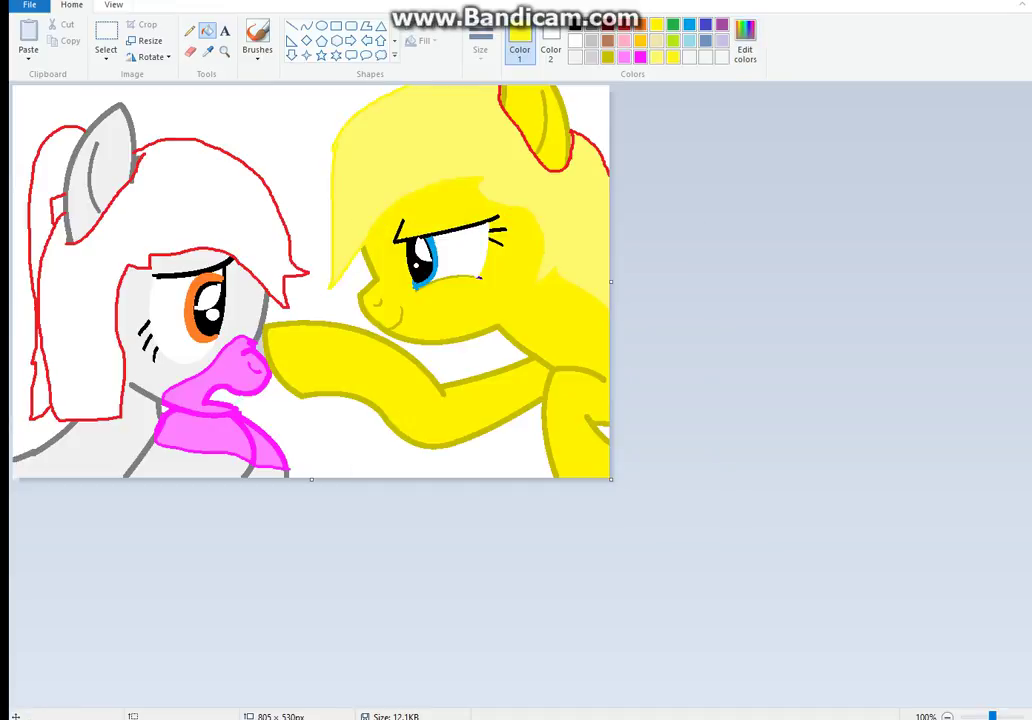
pyautogui.hotkey('ctrl', 'z')
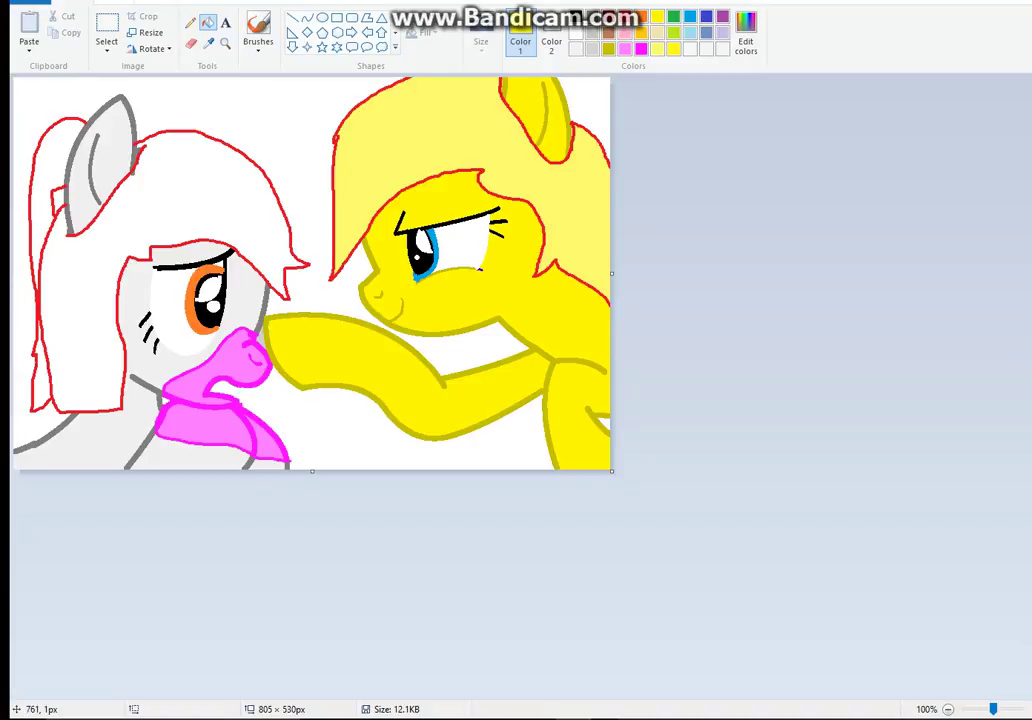
pyautogui.hotkey('ctrl', 'z')
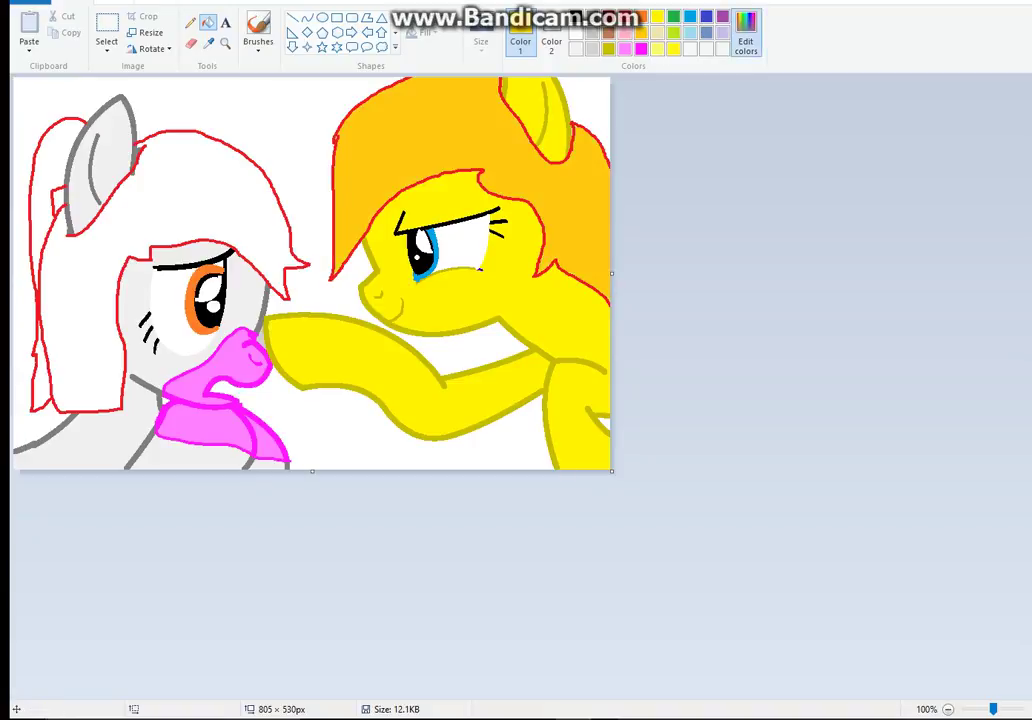
# Recolour the yellow pony's red mane outline with a darker shade of the mane's gold.
pyautogui.click(746, 33)
pyautogui.moveTo(687, 313); pyautogui.dragTo(687, 327)
pyautogui.click(391, 451)
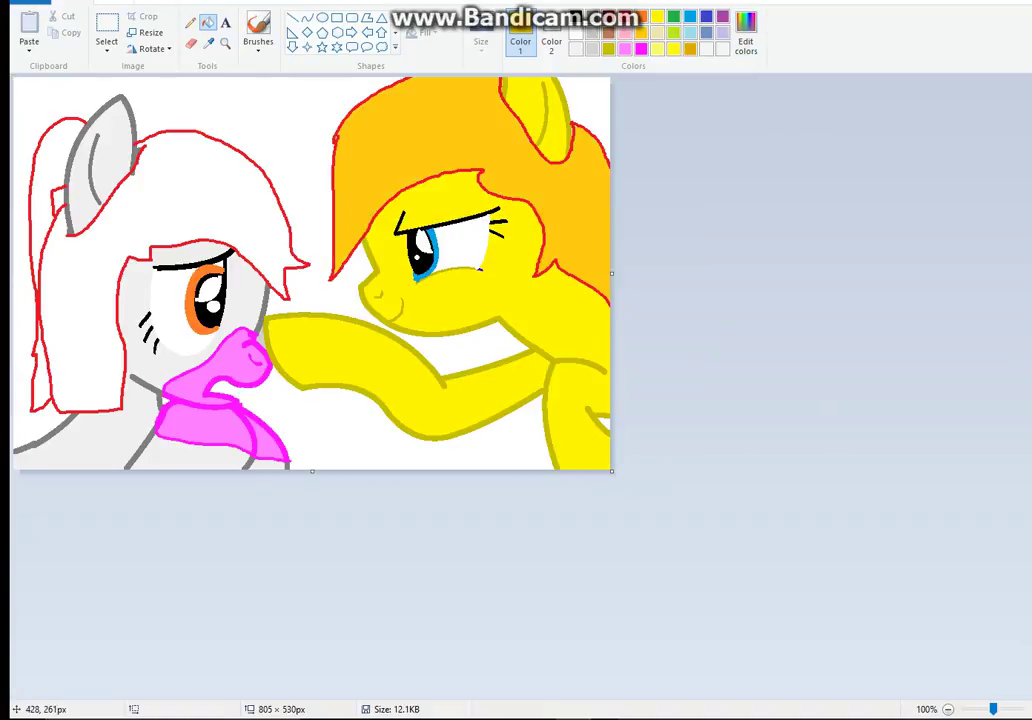
pyautogui.click(332, 274)
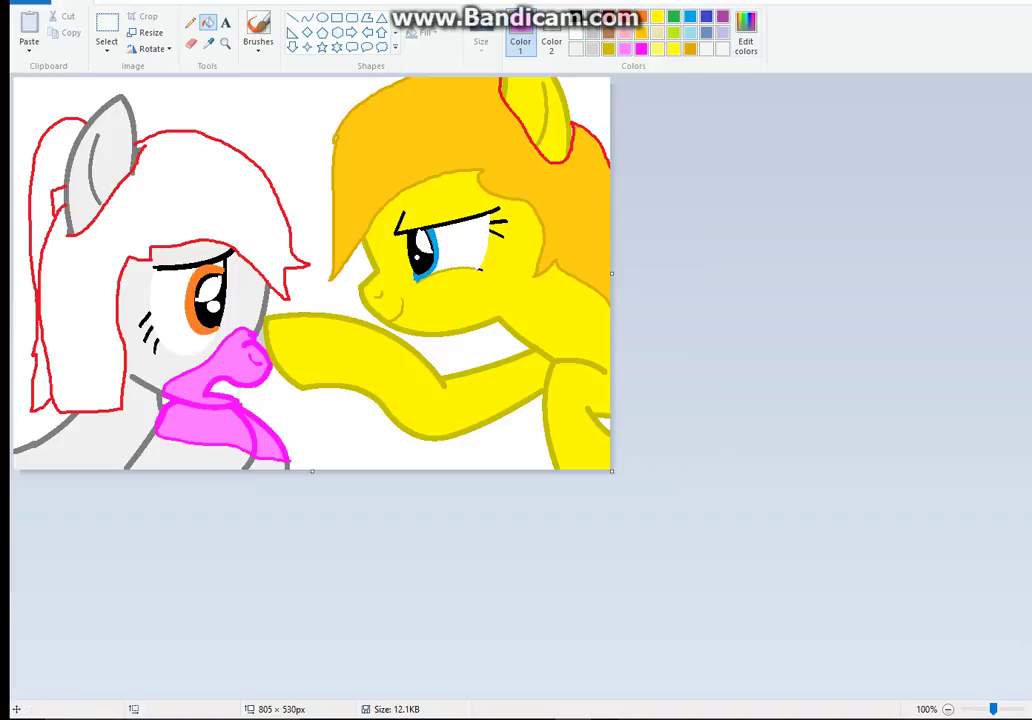
# Fill the grey pony's mane and the strand hanging behind it with light pink (RGB 255, 174, 255).
pyautogui.click(746, 33)
pyautogui.moveTo(687, 283); pyautogui.dragTo(687, 271)
pyautogui.click(391, 451)
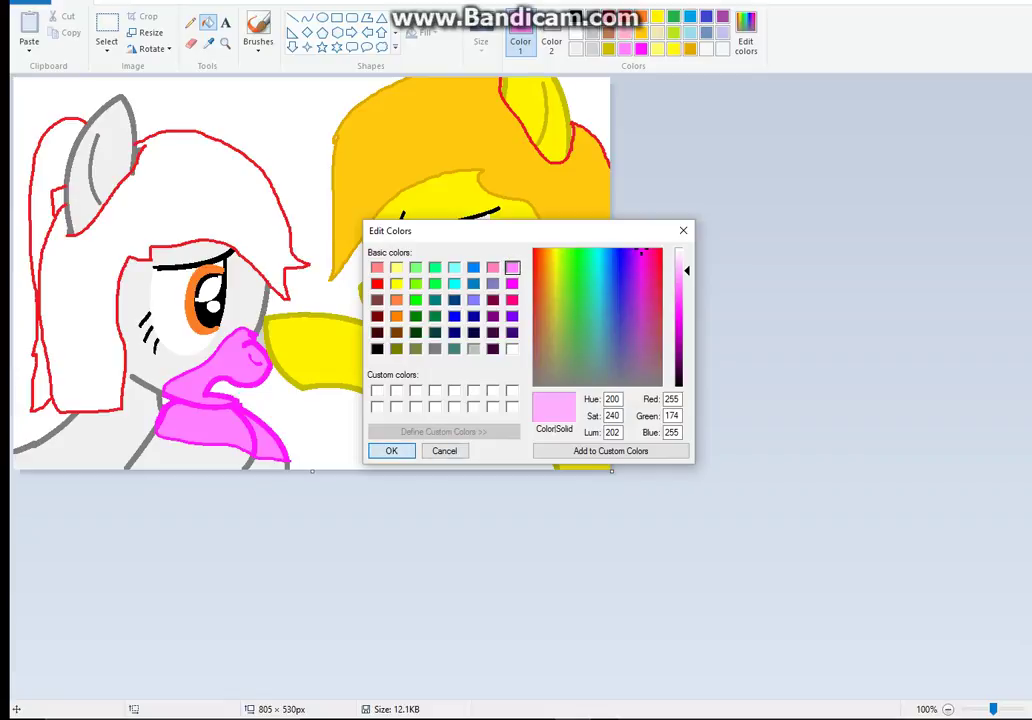
pyautogui.press('Return')
pyautogui.click(154, 240)
pyautogui.click(64, 208)
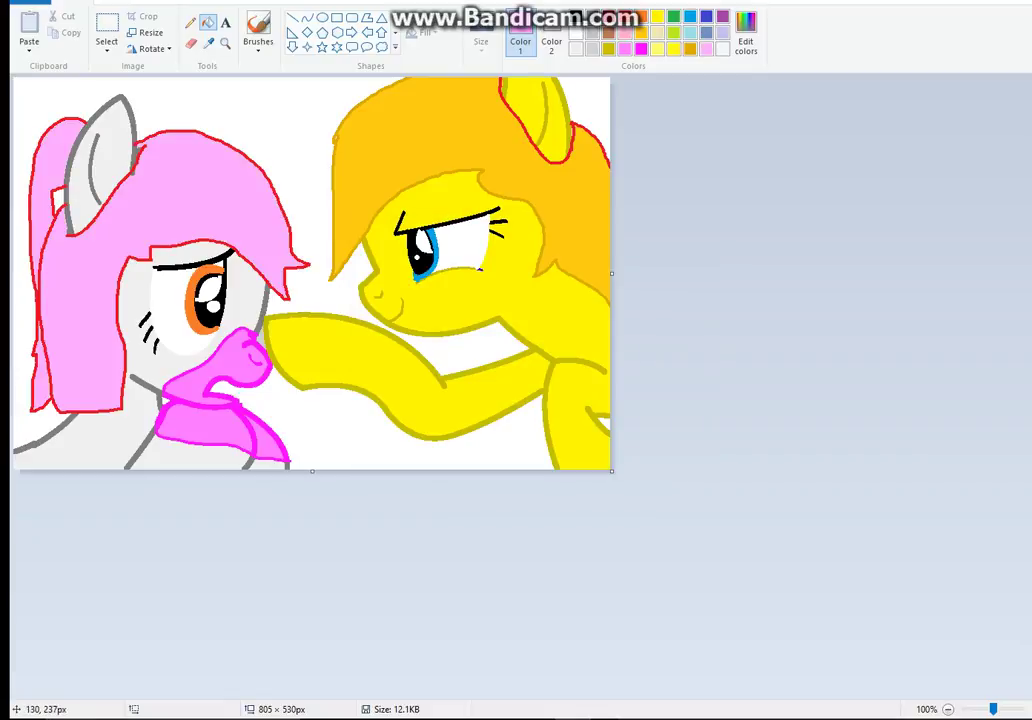
# Recolour the grey pony's red mane outline with a deeper pink, including the line along the base of the ear.
pyautogui.click(746, 33)
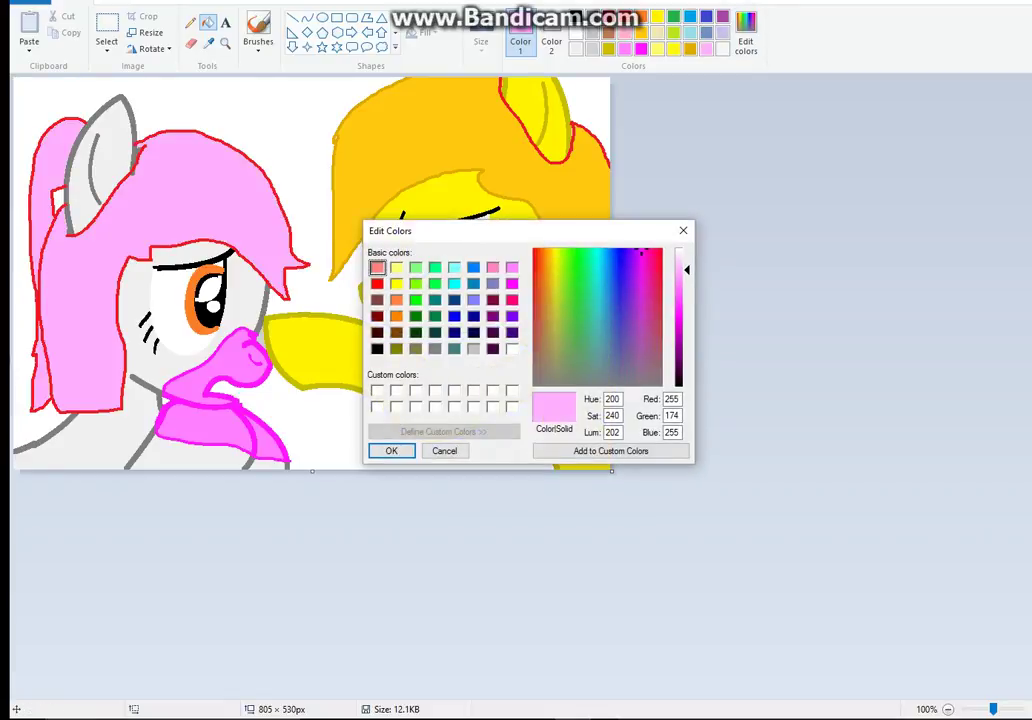
pyautogui.moveTo(687, 271); pyautogui.dragTo(687, 293)
pyautogui.press('Return')
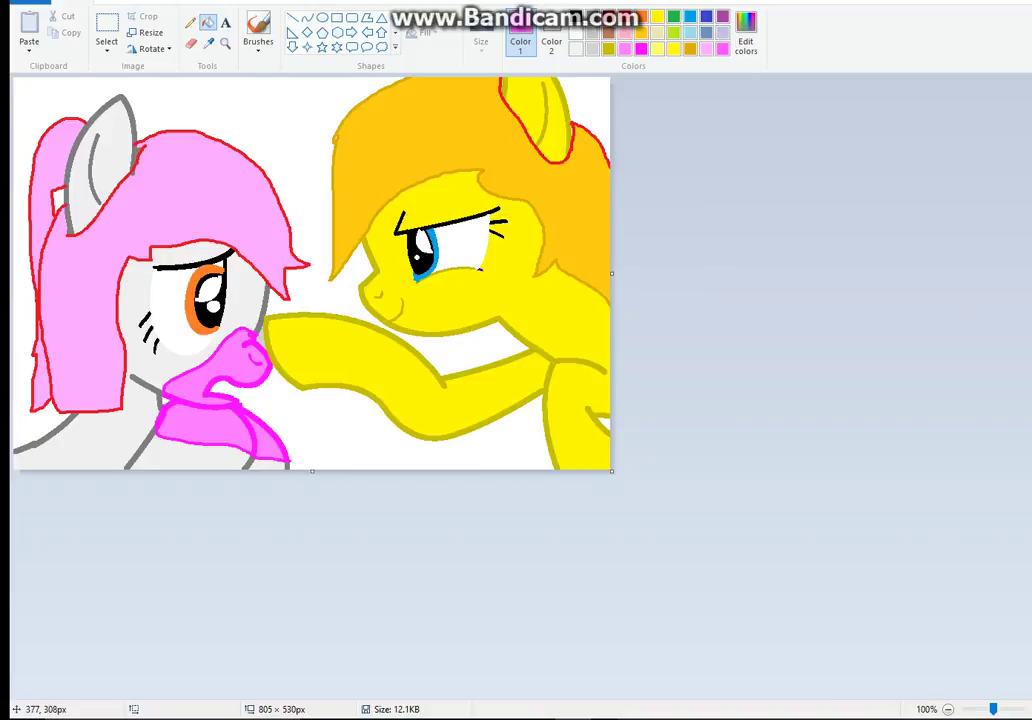
pyautogui.click(284, 297)
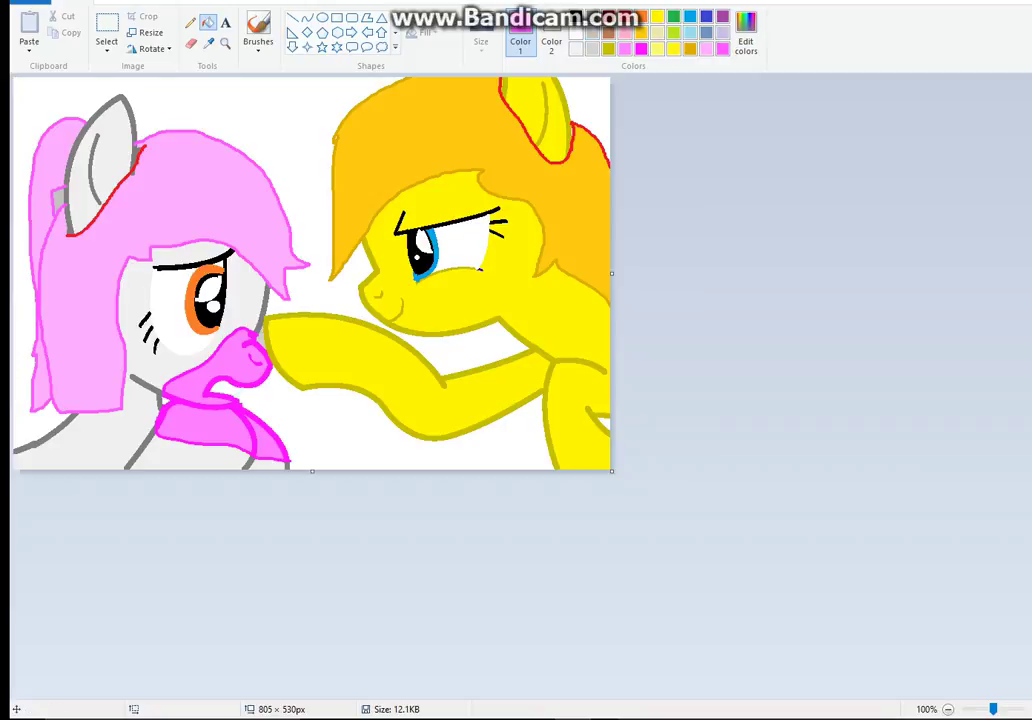
pyautogui.click(208, 44)
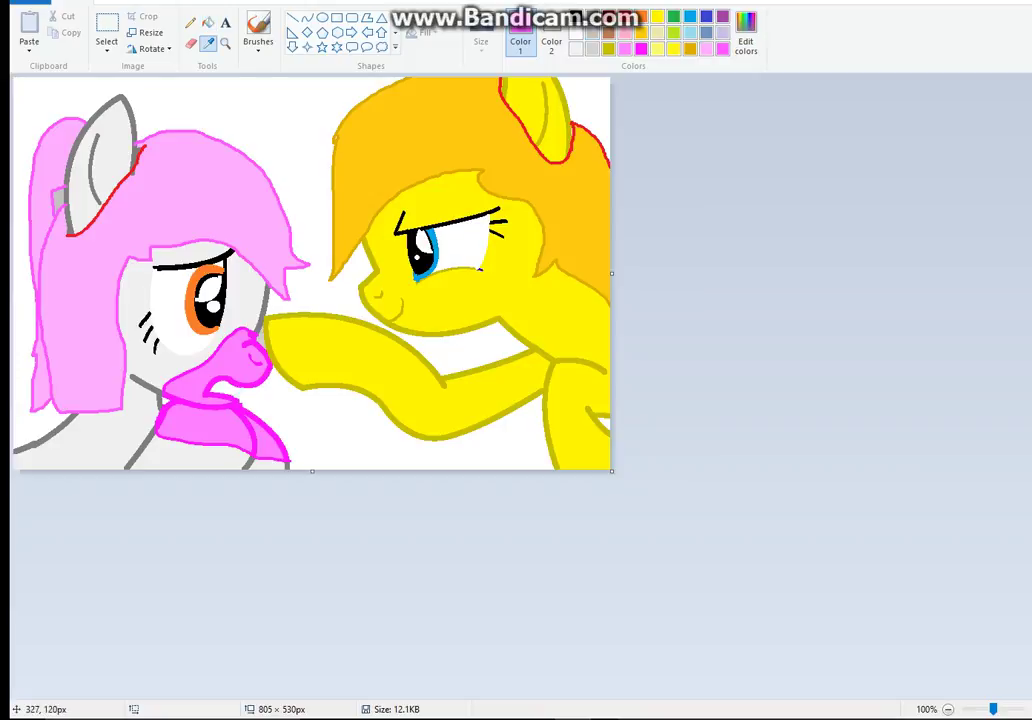
pyautogui.click(340, 198)
pyautogui.click(137, 163)
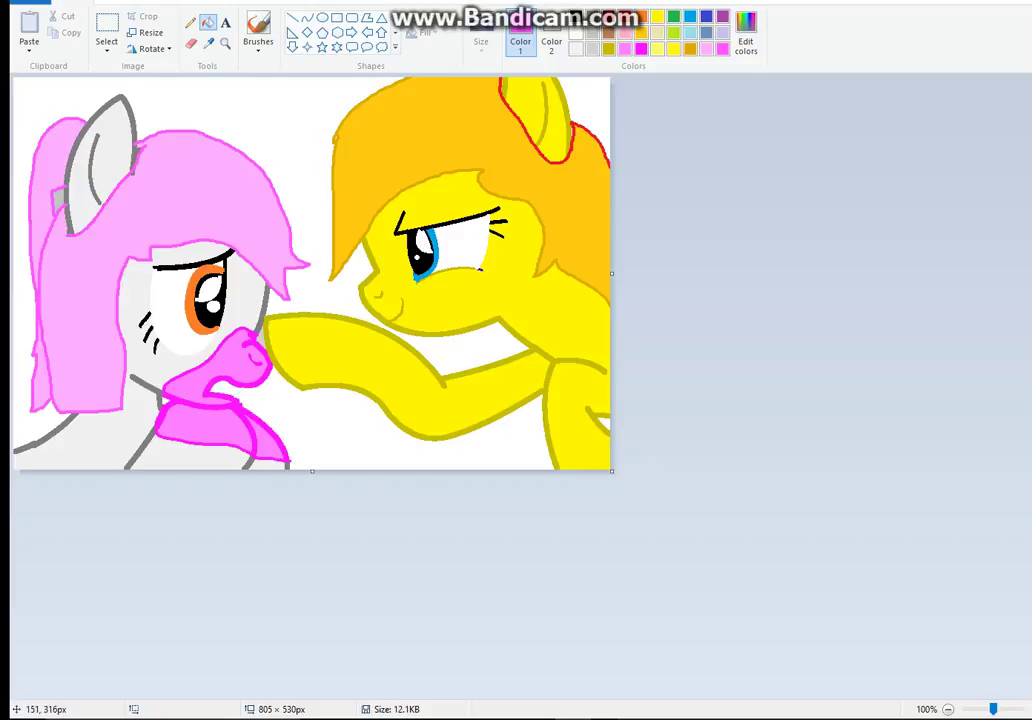
# Outline a short-sleeved shirt with a collar in black Pencil over the yellow pony's neck, chest and upper forelegs.
pyautogui.click(190, 22)
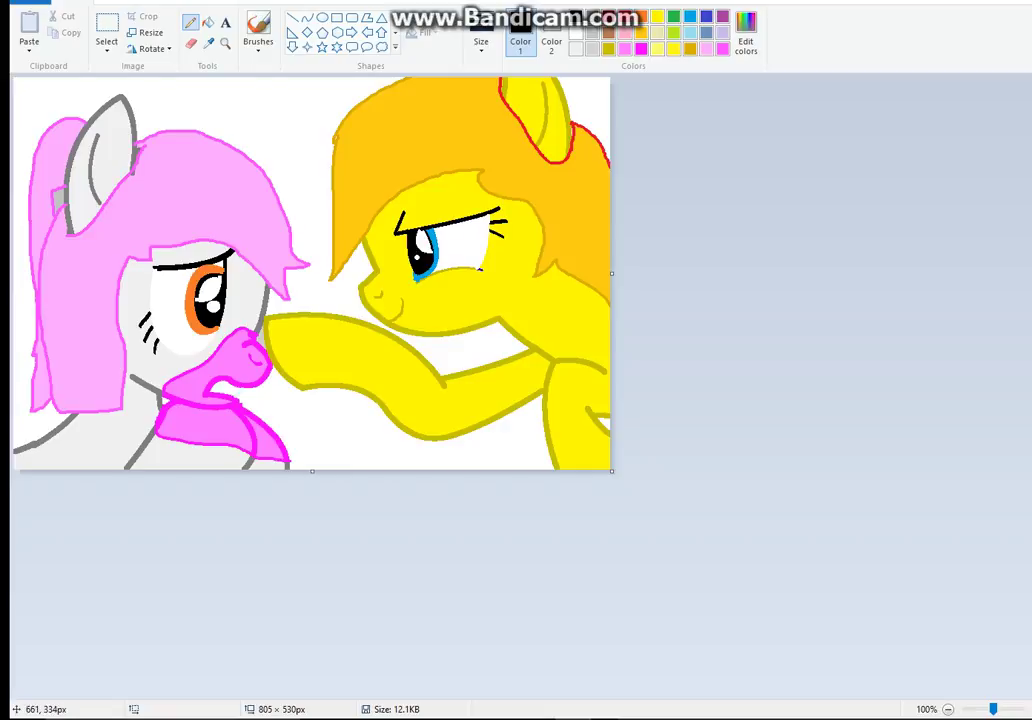
pyautogui.moveTo(503, 323)
pyautogui.mouseDown()
pyautogui.moveTo(541, 317)
pyautogui.moveTo(573, 268)
pyautogui.mouseUp()
pyautogui.moveTo(456, 372)
pyautogui.mouseDown()
pyautogui.moveTo(466, 432)
pyautogui.moveTo(545, 404)
pyautogui.moveTo(551, 360)
pyautogui.mouseUp()
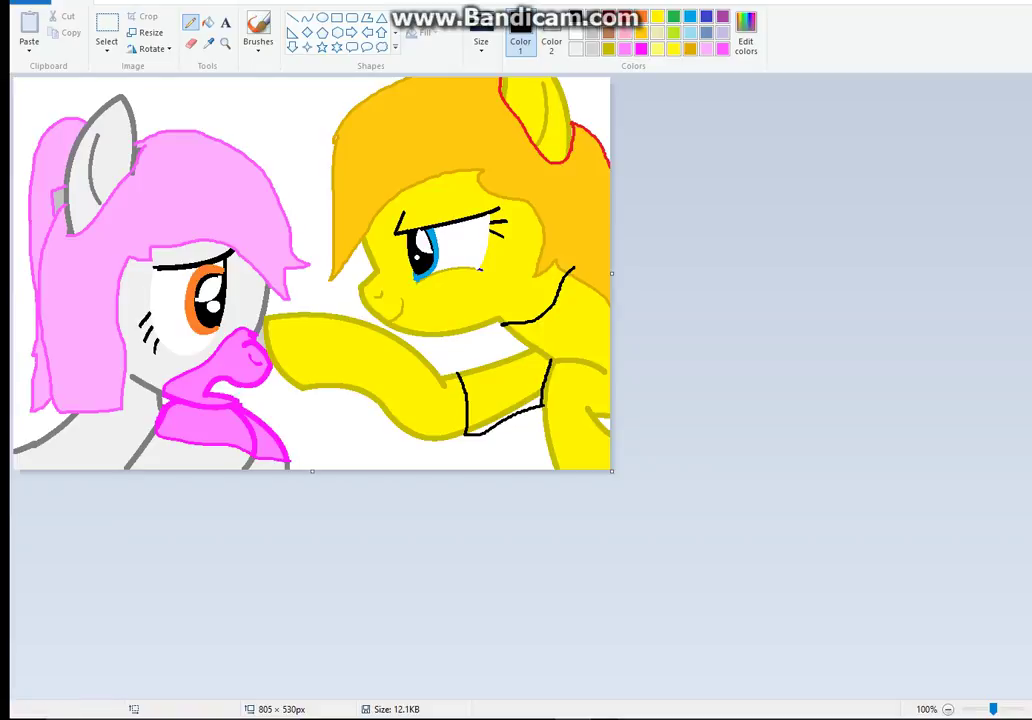
pyautogui.moveTo(457, 374)
pyautogui.mouseDown()
pyautogui.moveTo(519, 347)
pyautogui.moveTo(503, 325)
pyautogui.mouseUp()
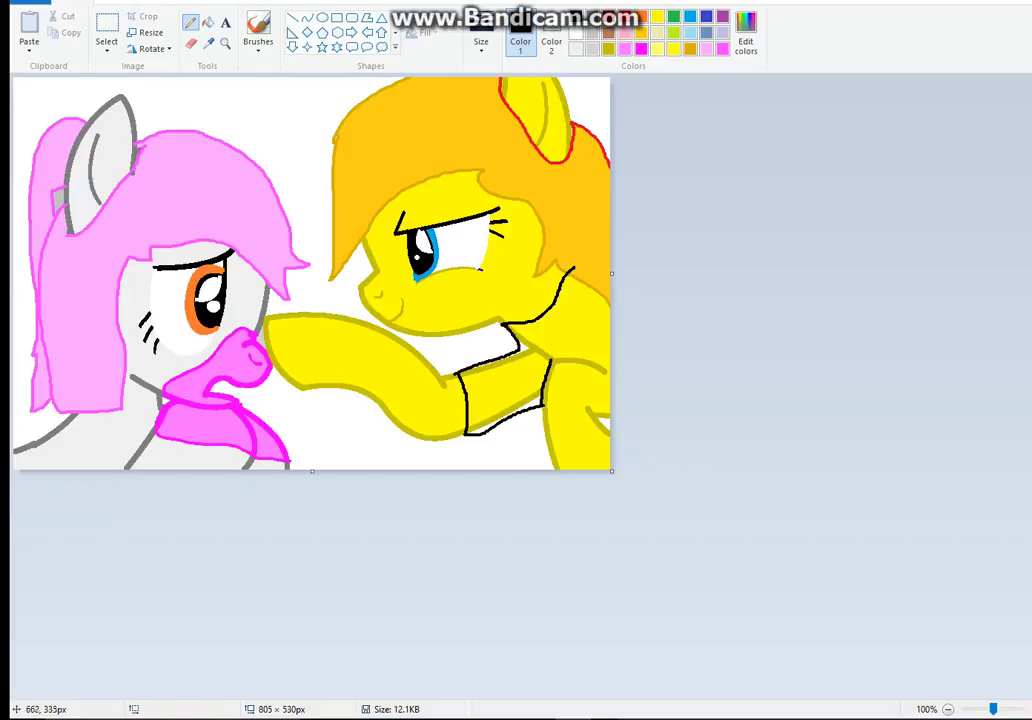
pyautogui.moveTo(547, 360); pyautogui.dragTo(608, 358)
pyautogui.moveTo(541, 403)
pyautogui.mouseDown()
pyautogui.moveTo(540, 449)
pyautogui.moveTo(594, 443)
pyautogui.moveTo(605, 431)
pyautogui.mouseUp()
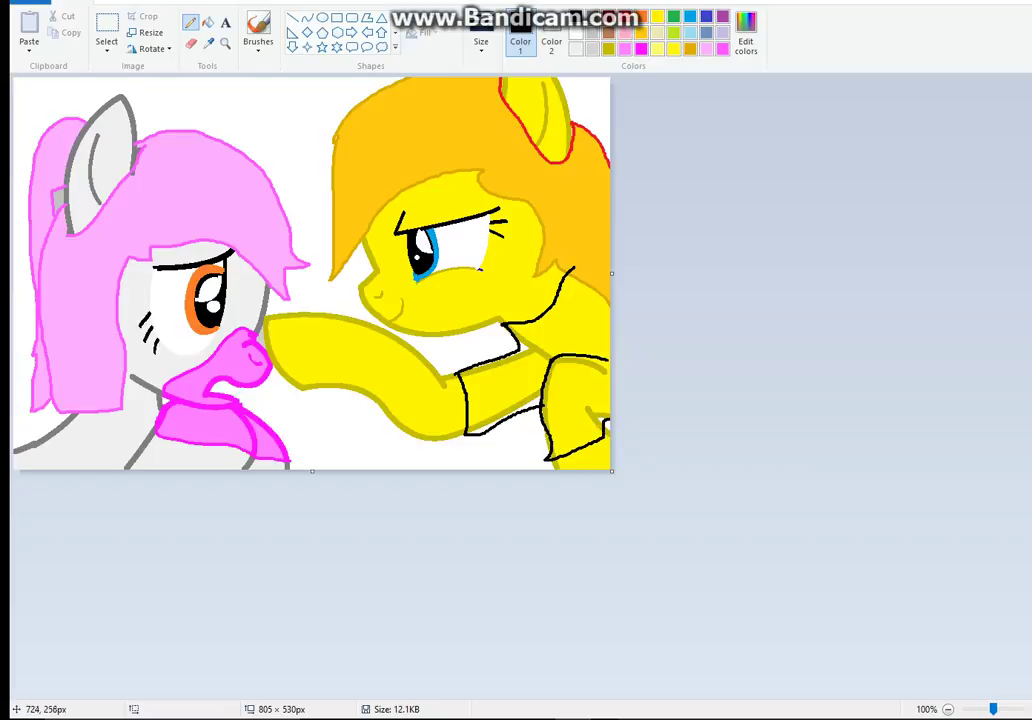
pyautogui.moveTo(574, 275); pyautogui.dragTo(612, 303)
# Draw four adjoining bands across the yellow pony's outstretched foreleg, two in black nearest the hoof and two in red.
pyautogui.moveTo(322, 314)
pyautogui.mouseDown()
pyautogui.moveTo(322, 382)
pyautogui.moveTo(347, 389)
pyautogui.moveTo(352, 374)
pyautogui.moveTo(353, 319)
pyautogui.moveTo(336, 314)
pyautogui.moveTo(380, 337)
pyautogui.moveTo(379, 403)
pyautogui.moveTo(352, 390)
pyautogui.mouseUp()
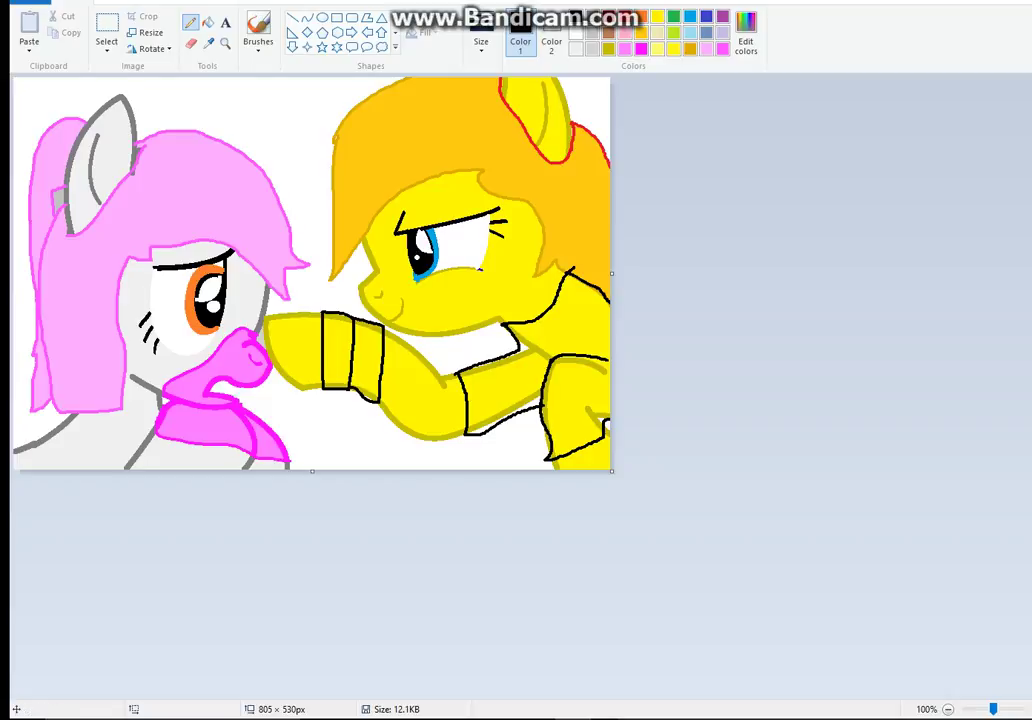
pyautogui.click(625, 17)
pyautogui.moveTo(384, 328)
pyautogui.mouseDown()
pyautogui.moveTo(402, 335)
pyautogui.moveTo(393, 420)
pyautogui.mouseUp()
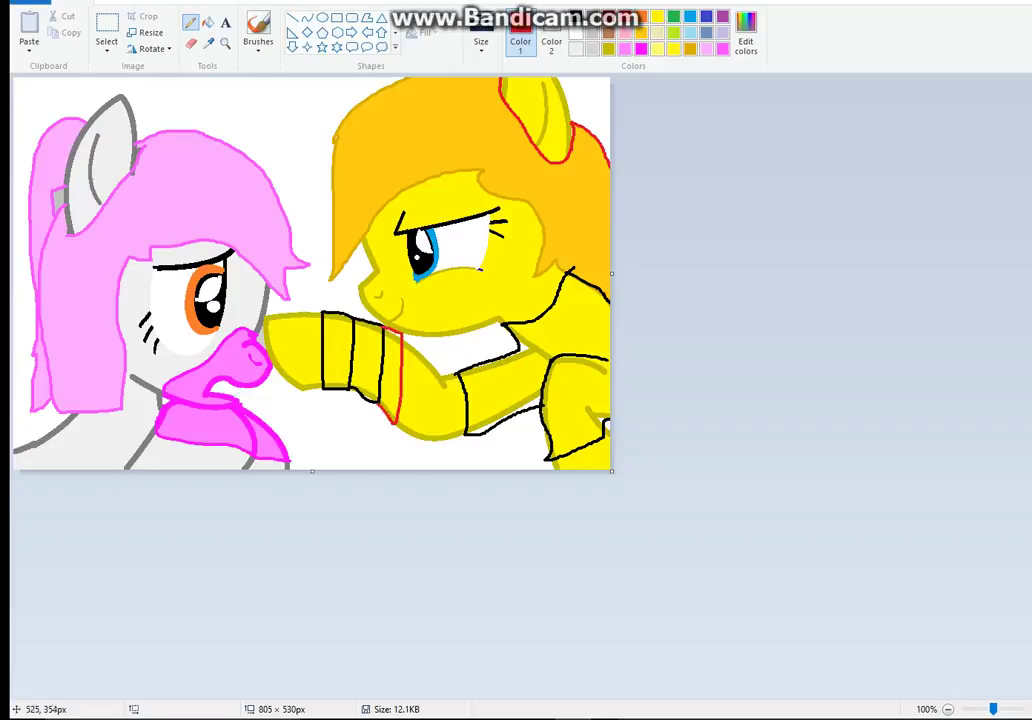
pyautogui.moveTo(402, 340)
pyautogui.mouseDown()
pyautogui.moveTo(412, 337)
pyautogui.moveTo(419, 367)
pyautogui.moveTo(410, 420)
pyautogui.mouseUp()
# Fill the yellow pony's shirt body and both sleeves with white, covering the leftover leg outlines.
pyautogui.click(208, 22)
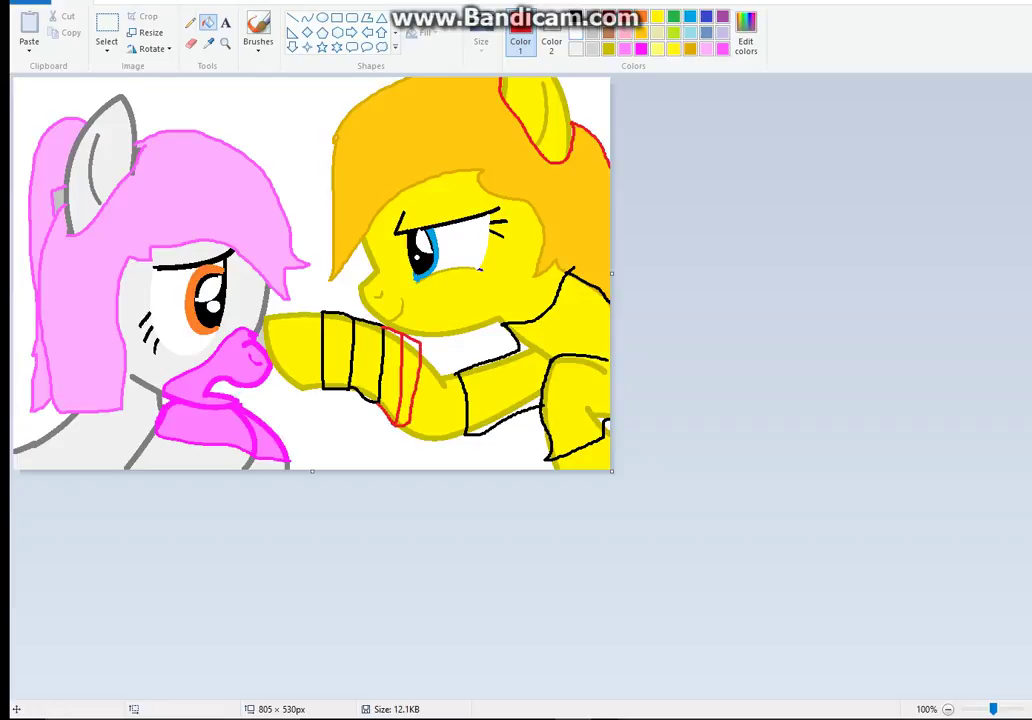
pyautogui.click(575, 318)
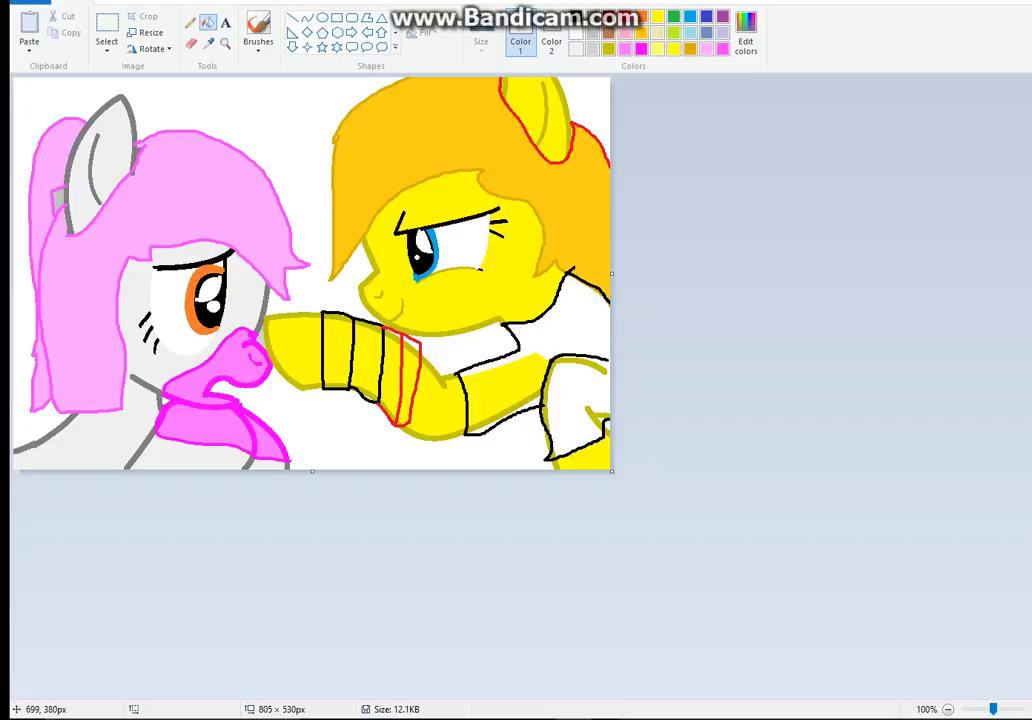
pyautogui.click(546, 392)
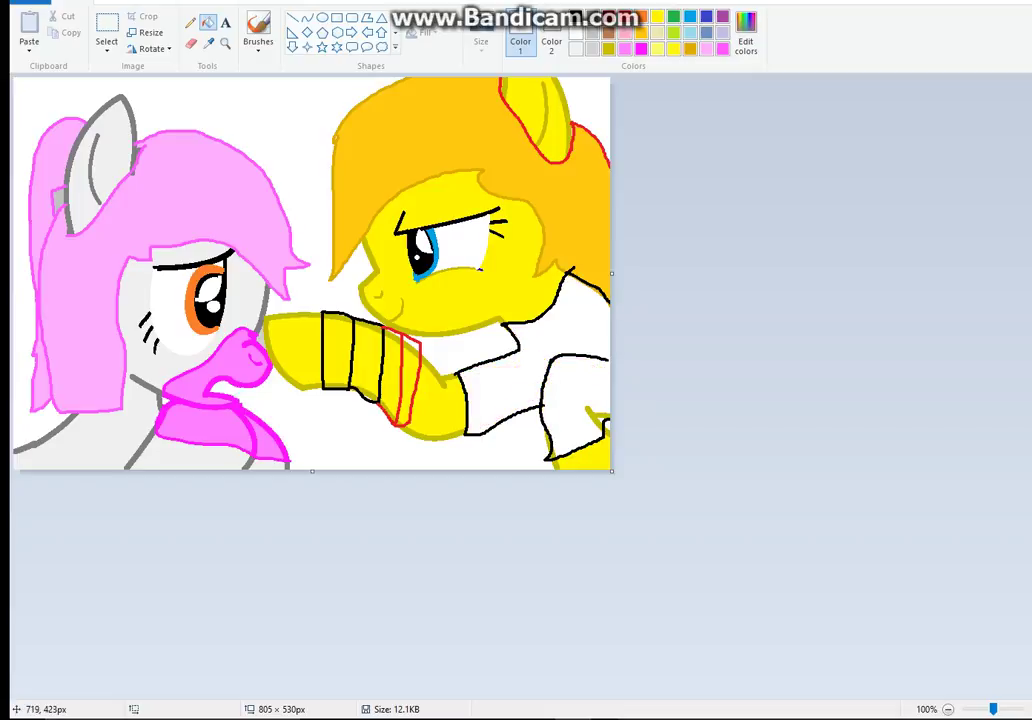
pyautogui.click(595, 420)
# Fill the four bands on the yellow pony's outstretched foreleg with white, covering the coat outline inside them.
pyautogui.click(411, 362)
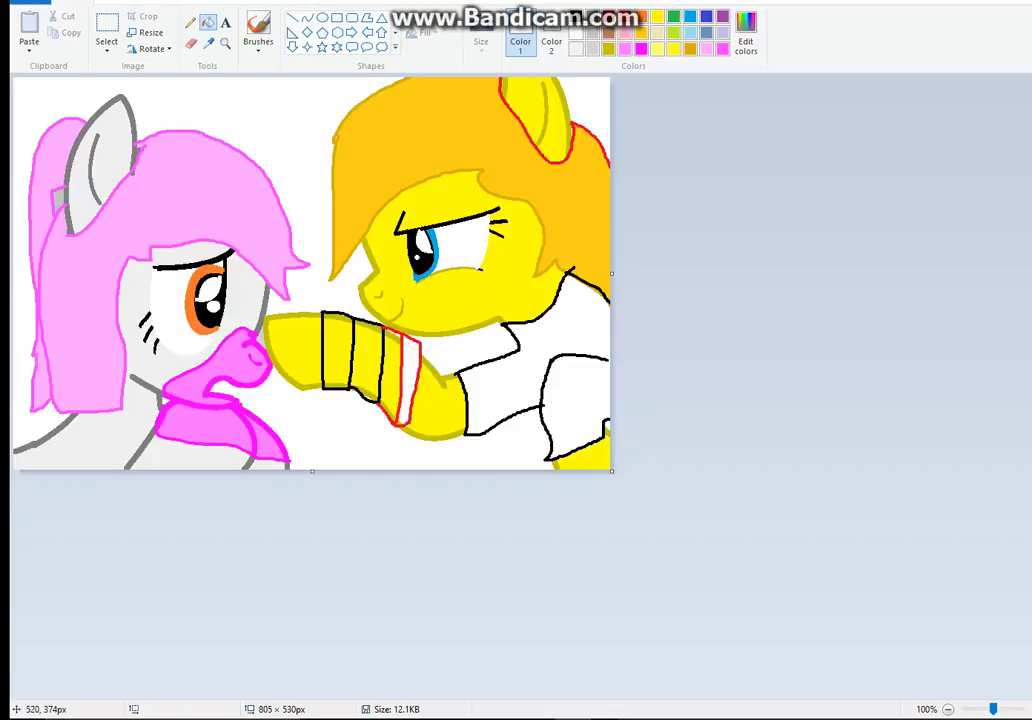
pyautogui.click(388, 401)
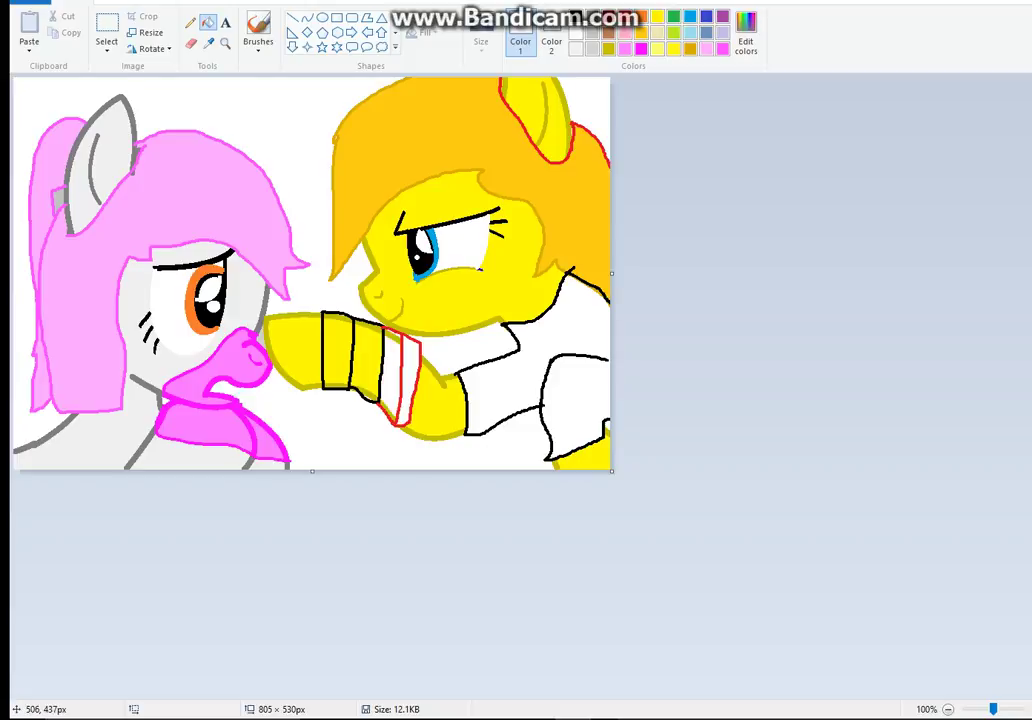
pyautogui.click(387, 409)
pyautogui.click(391, 340)
pyautogui.click(368, 363)
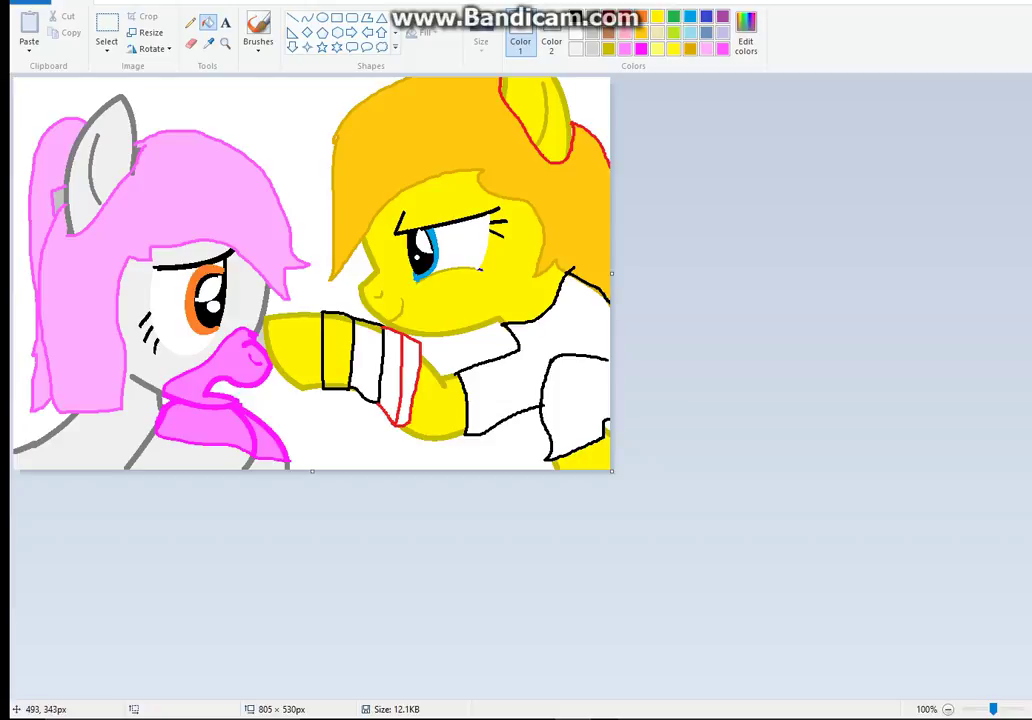
pyautogui.click(342, 339)
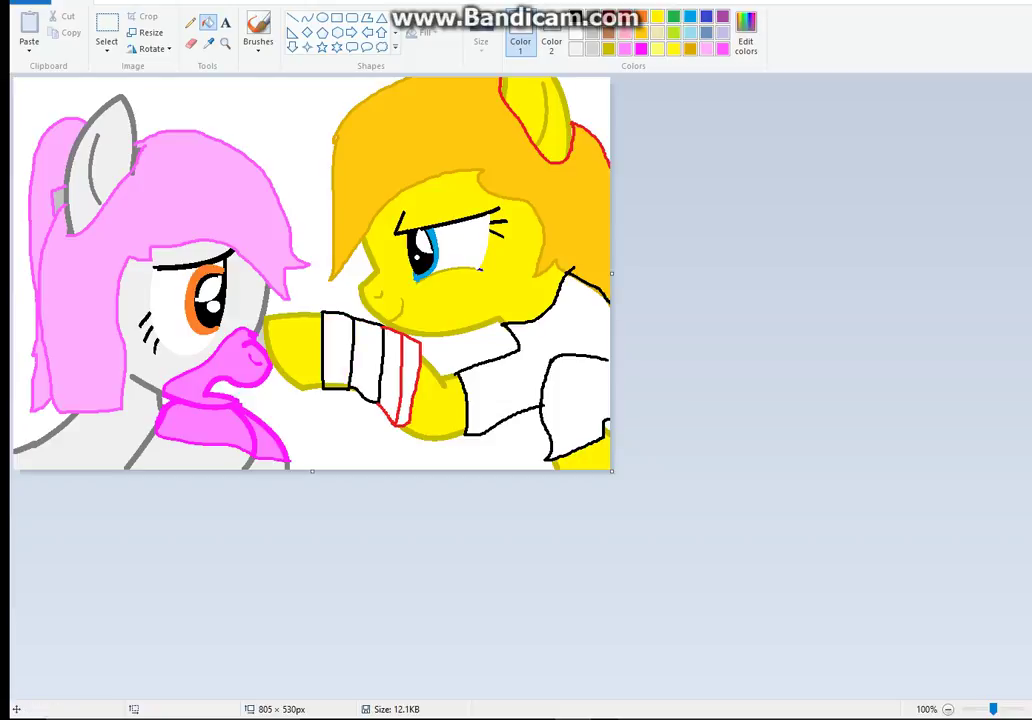
# Recolour the black outlines of the two foreleg bands nearest the hoof with dark green (RGB 19, 98, 43).
pyautogui.click(673, 17)
pyautogui.click(746, 35)
pyautogui.moveTo(686, 329); pyautogui.dragTo(686, 343)
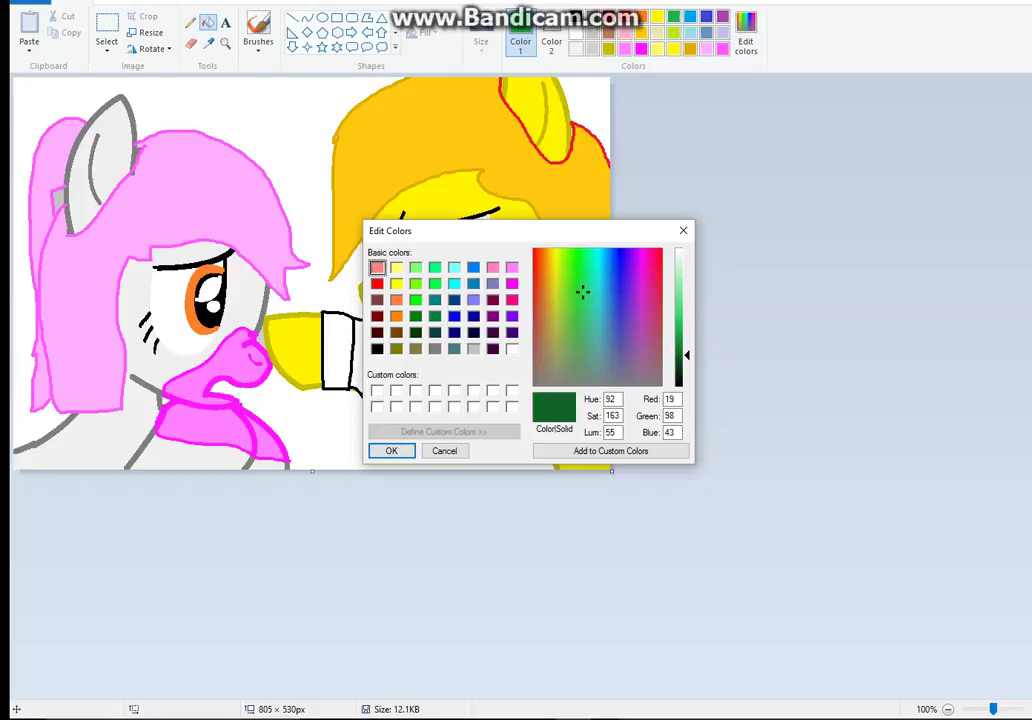
pyautogui.click(391, 450)
pyautogui.click(354, 323)
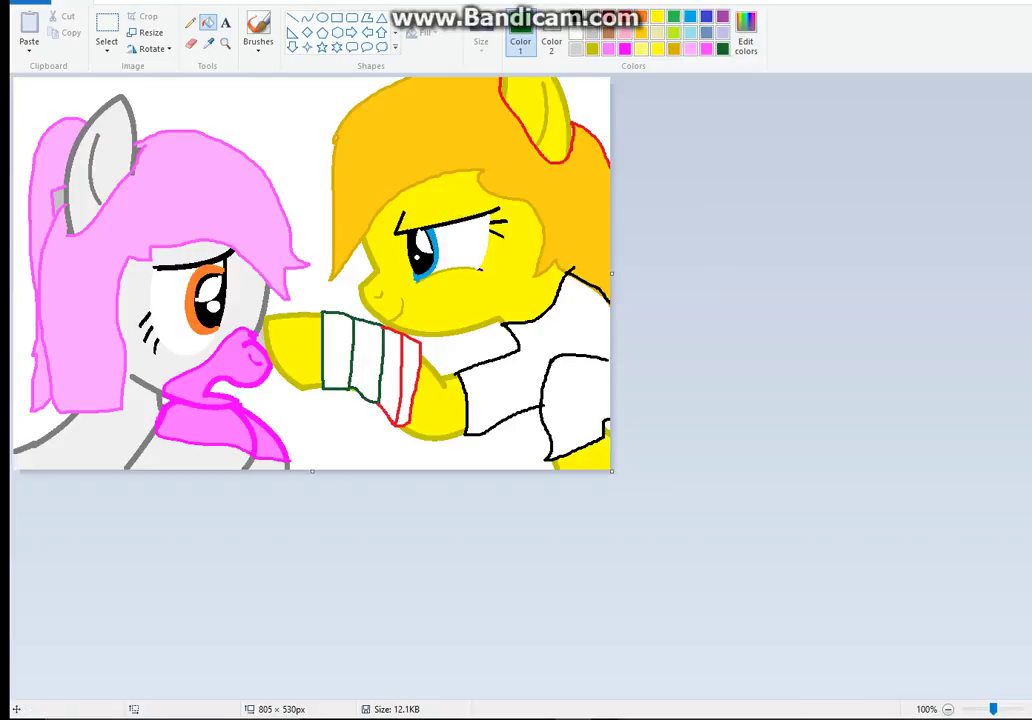
# Recolour the red outlines of the other two foreleg bands with dark blue.
pyautogui.click(690, 17)
pyautogui.click(746, 35)
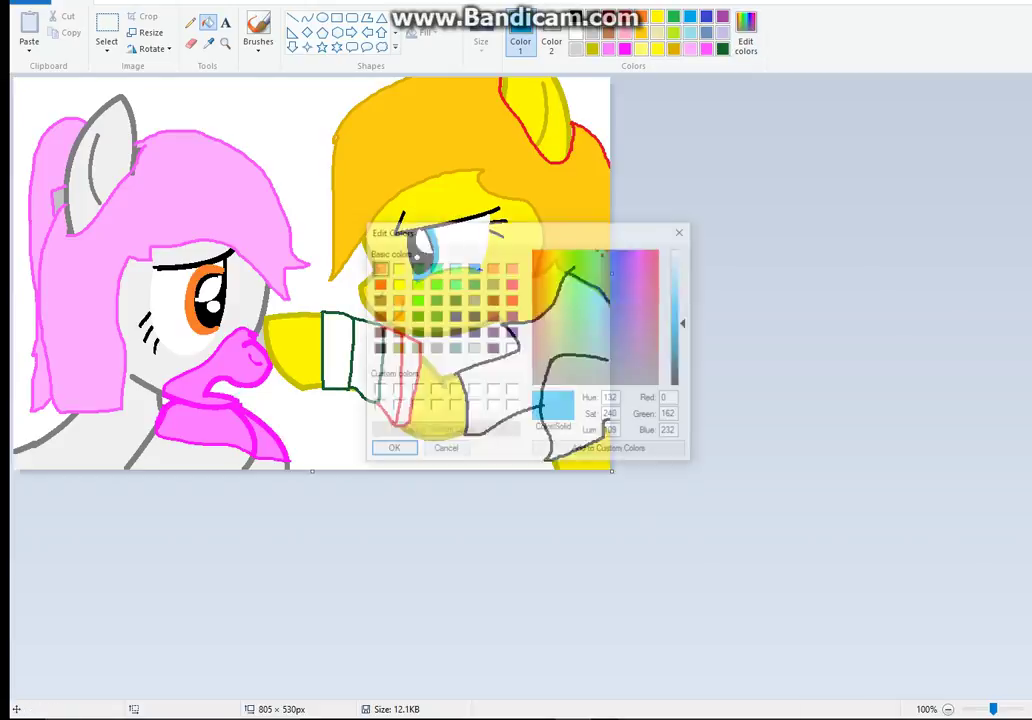
pyautogui.moveTo(686, 323); pyautogui.dragTo(686, 348)
pyautogui.click(391, 450)
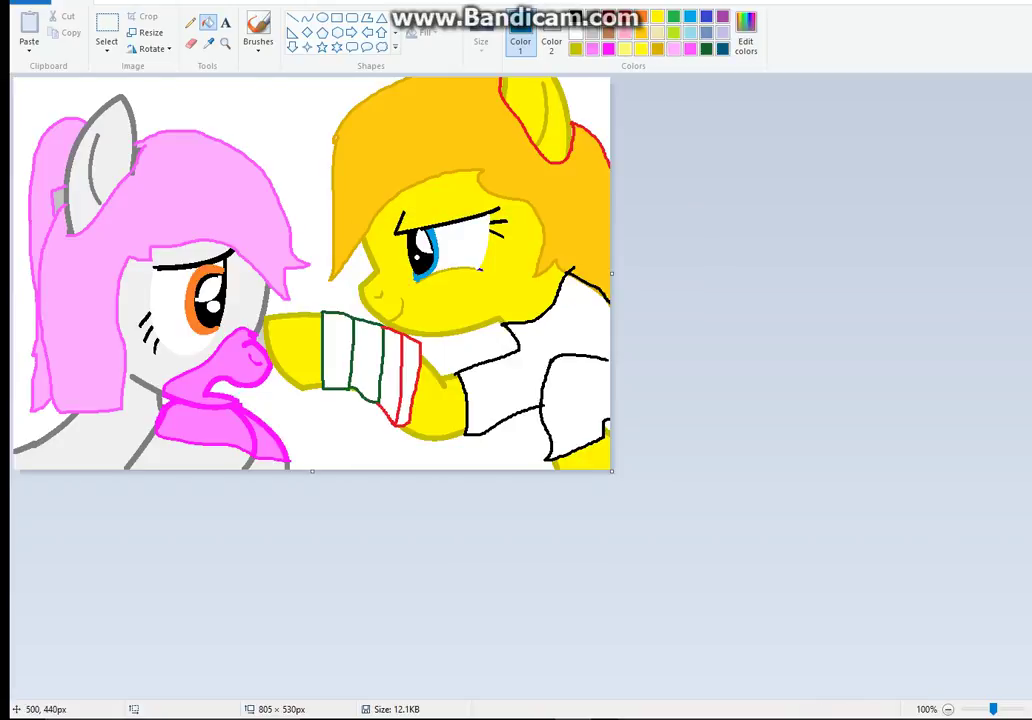
pyautogui.click(408, 379)
# Fill the two dark-green-outlined foreleg bands with green.
pyautogui.click(674, 17)
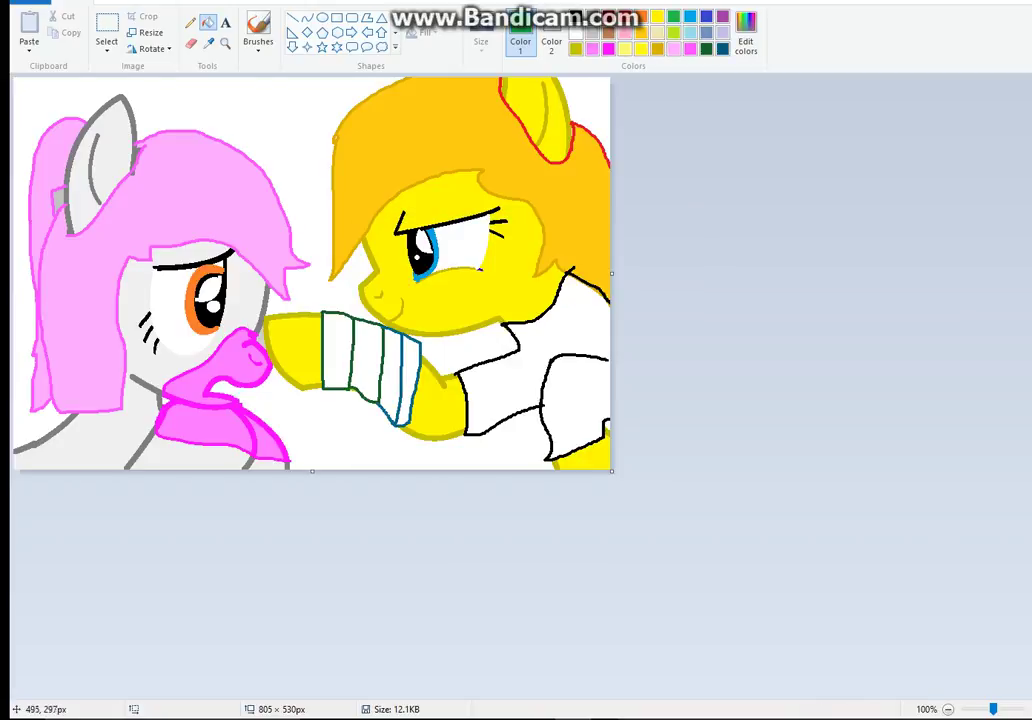
pyautogui.click(365, 358)
pyautogui.click(339, 352)
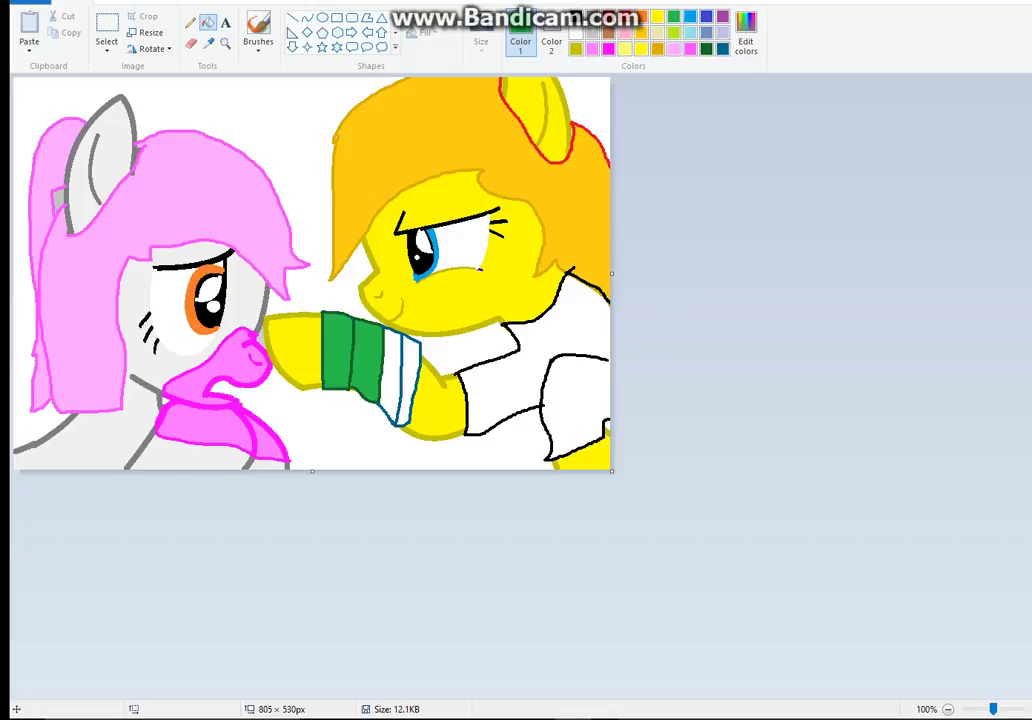
# Fill the two dark-blue-outlined bands on the yellow pony's outstretched foreleg with turquoise blue.
pyautogui.click(690, 17)
pyautogui.click(394, 365)
pyautogui.click(411, 371)
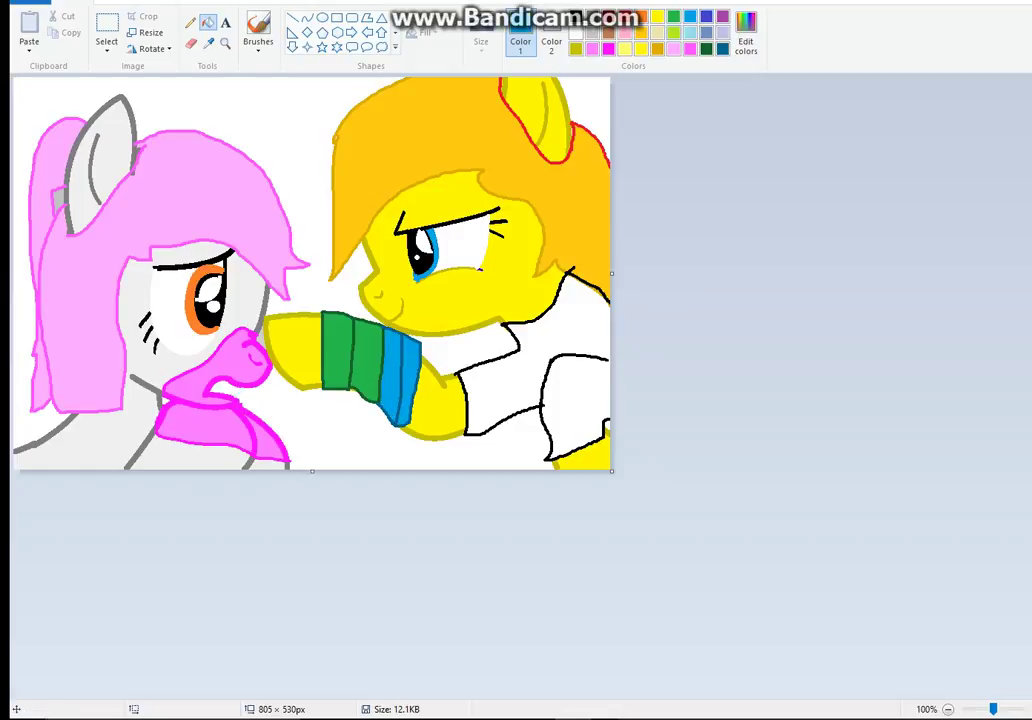
# Mix a light peach from the basic orange and fill the body and sleeve sections of the yellow pony's shirt with it.
pyautogui.click(746, 40)
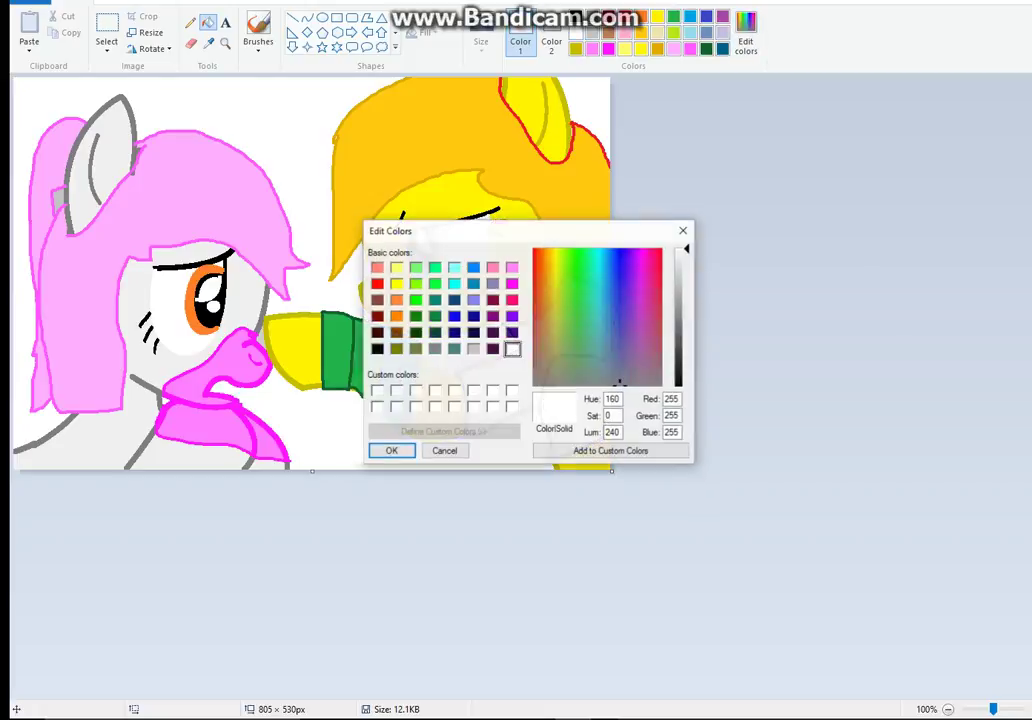
pyautogui.click(397, 300)
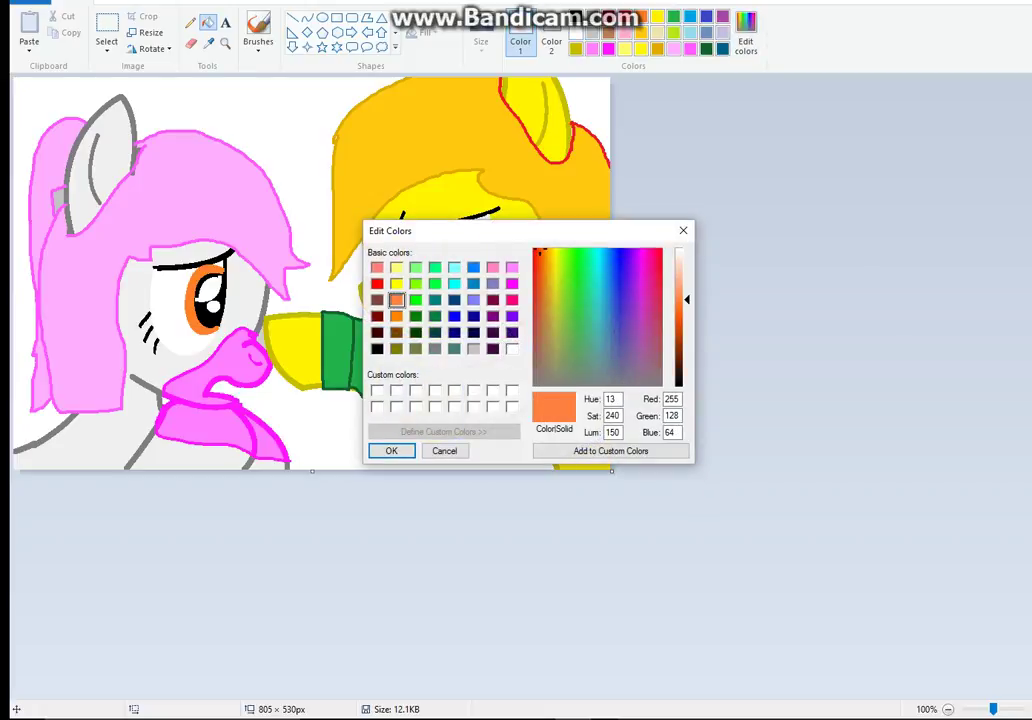
pyautogui.moveTo(687, 300); pyautogui.dragTo(687, 270)
pyautogui.click(392, 451)
pyautogui.click(580, 334)
pyautogui.click(564, 400)
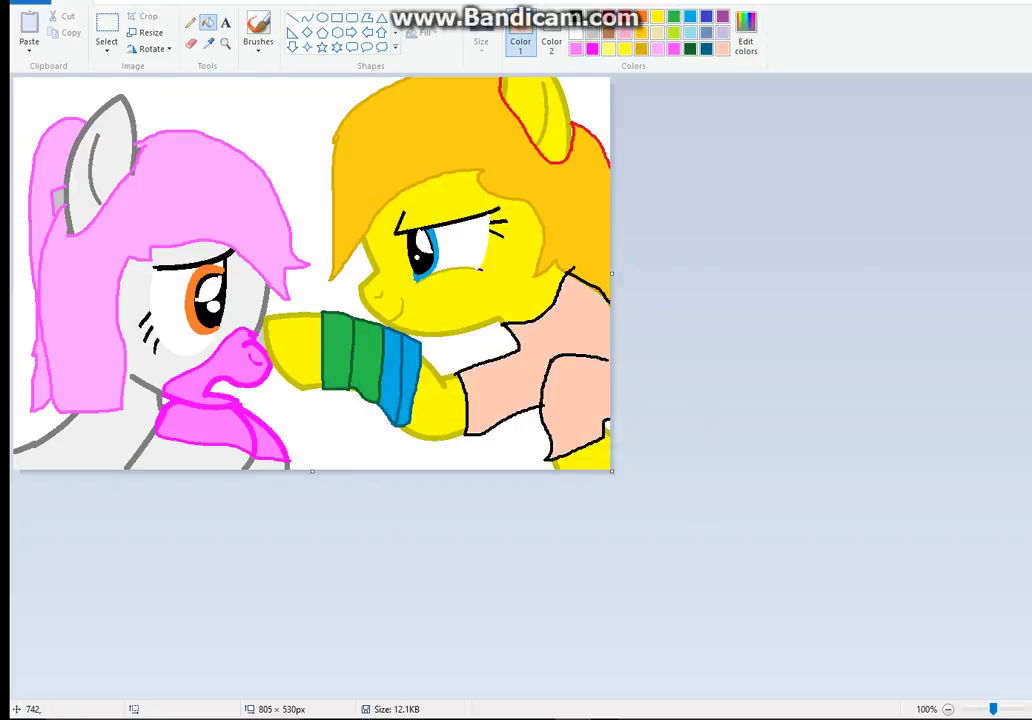
# Recolour the black outlines of the yellow pony's shirt with a darker peach-orange.
pyautogui.click(190, 22)
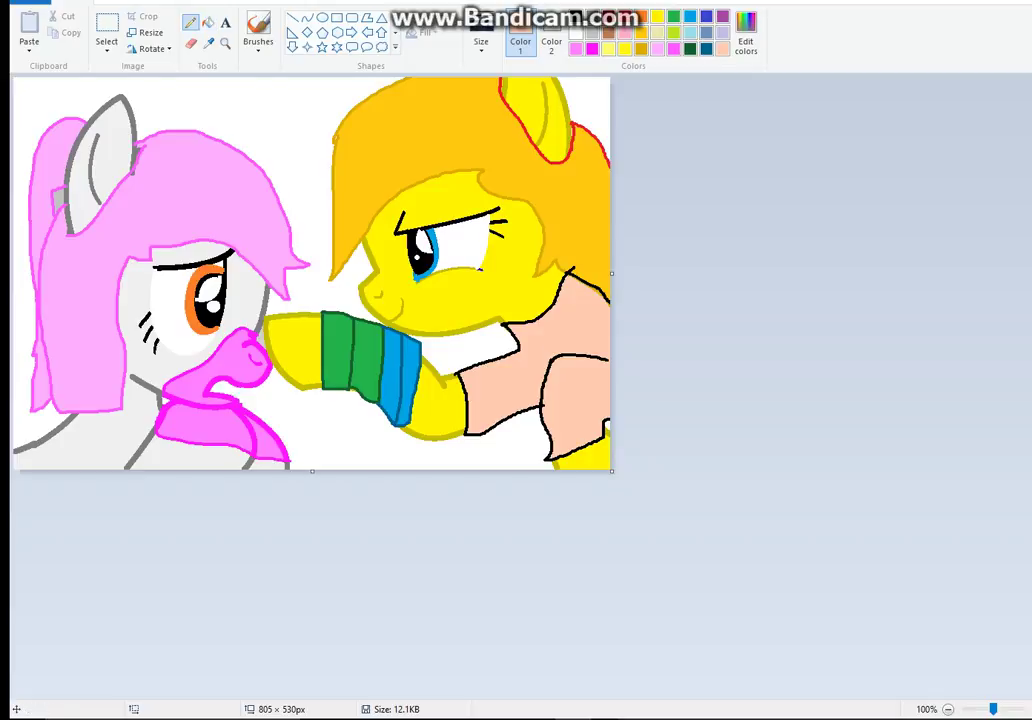
pyautogui.click(576, 16)
pyautogui.click(746, 33)
pyautogui.click(746, 40)
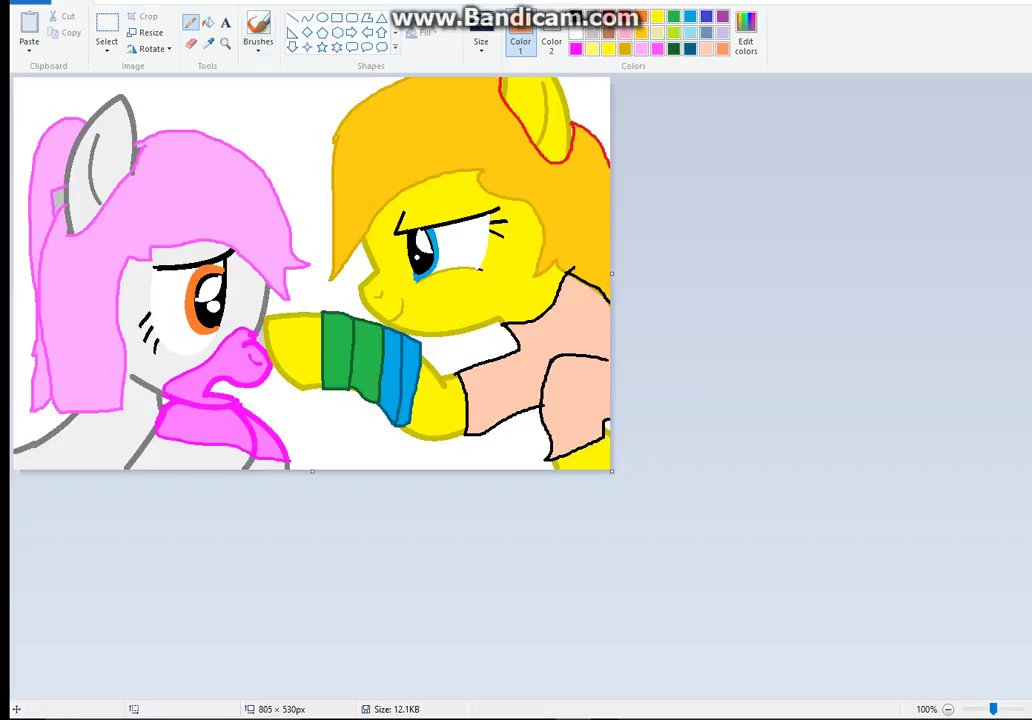
pyautogui.click(208, 22)
pyautogui.click(459, 373)
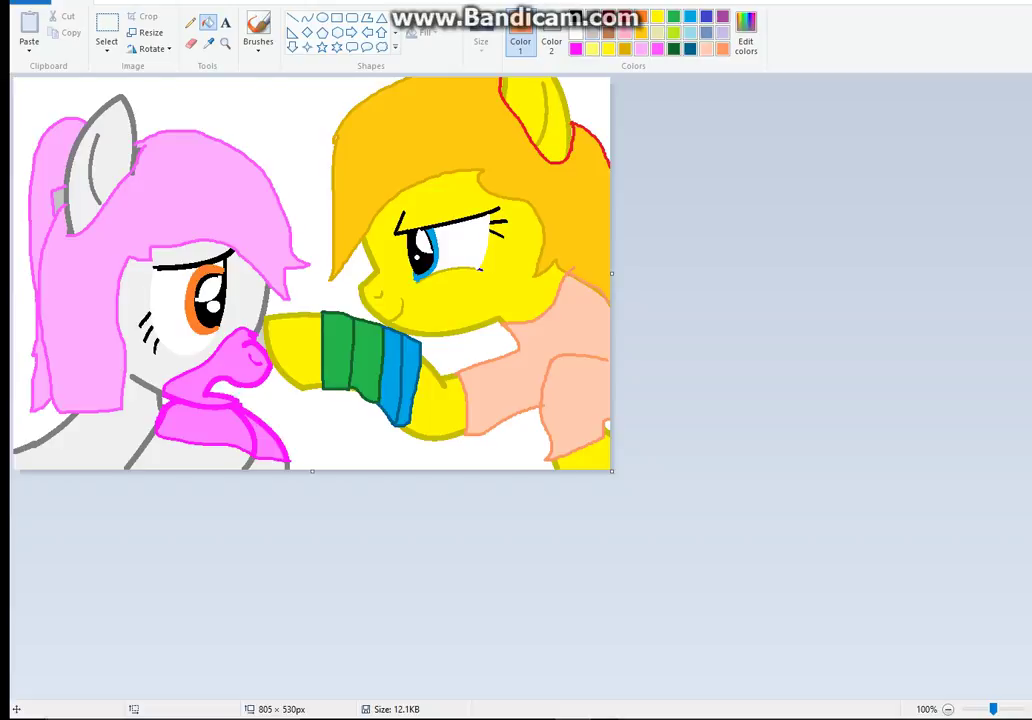
pyautogui.hotkey('alt', 'Tab')
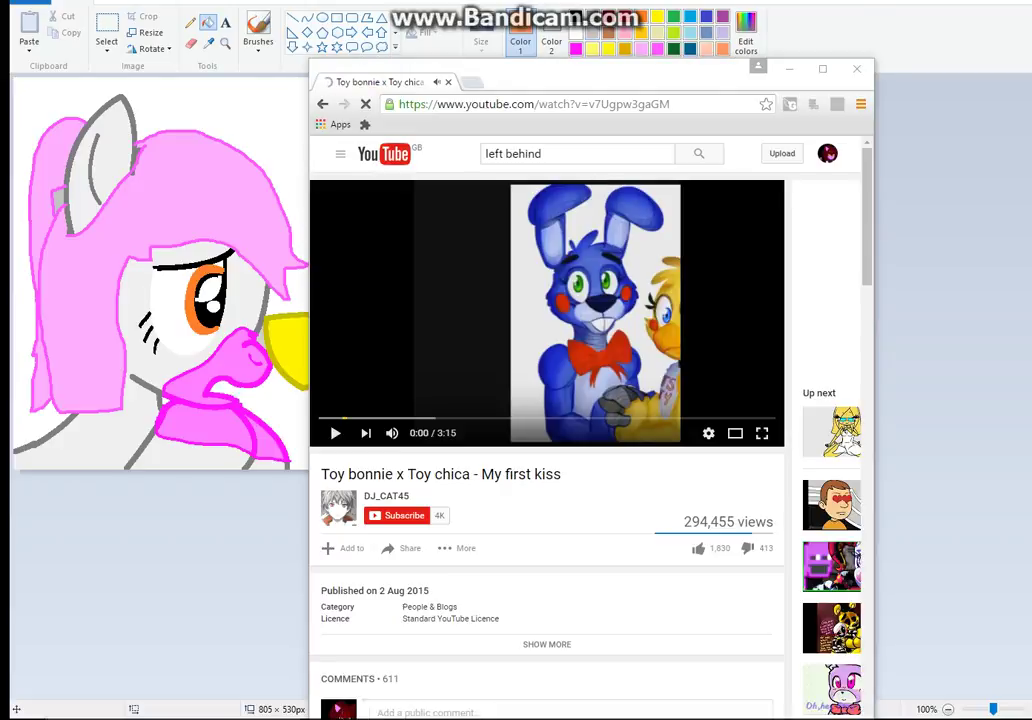
pyautogui.hotkey('alt', 'Tab')
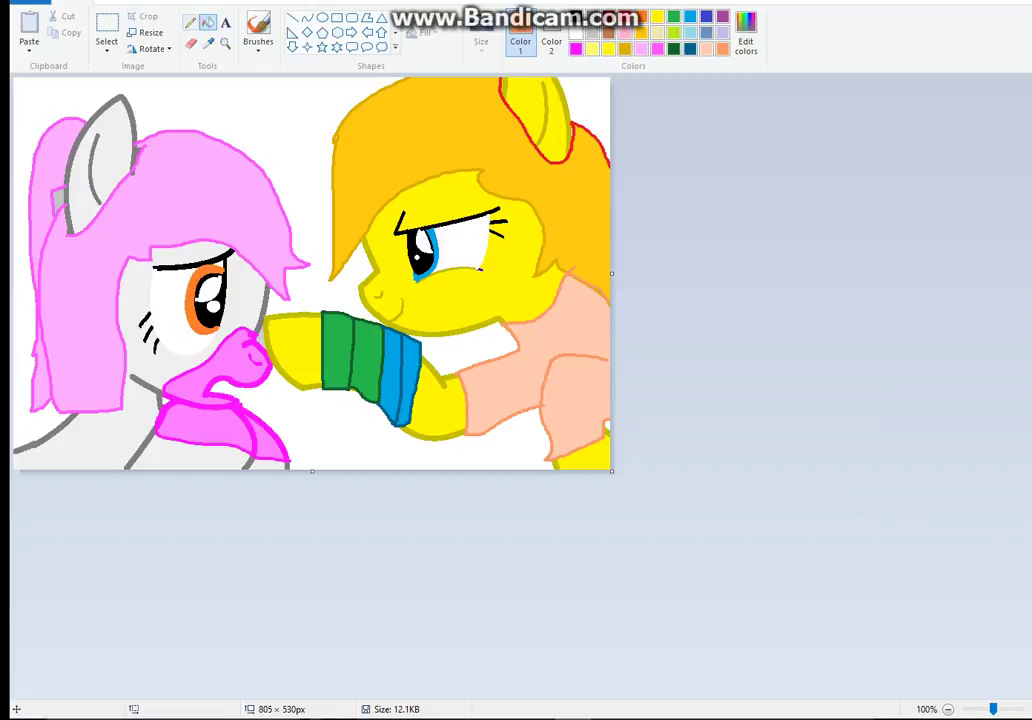
# Outline a bib at the yellow pony's neck in grey (RGB 182, 182, 182) and fill it with white.
pyautogui.click(190, 22)
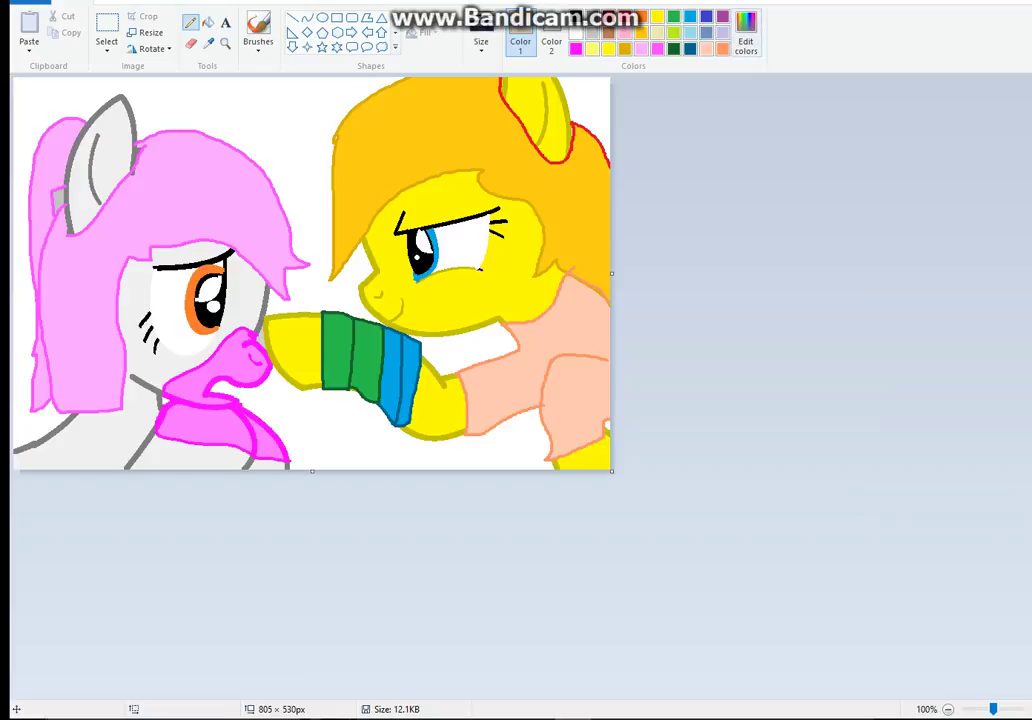
pyautogui.click(746, 33)
pyautogui.moveTo(687, 280); pyautogui.dragTo(687, 288)
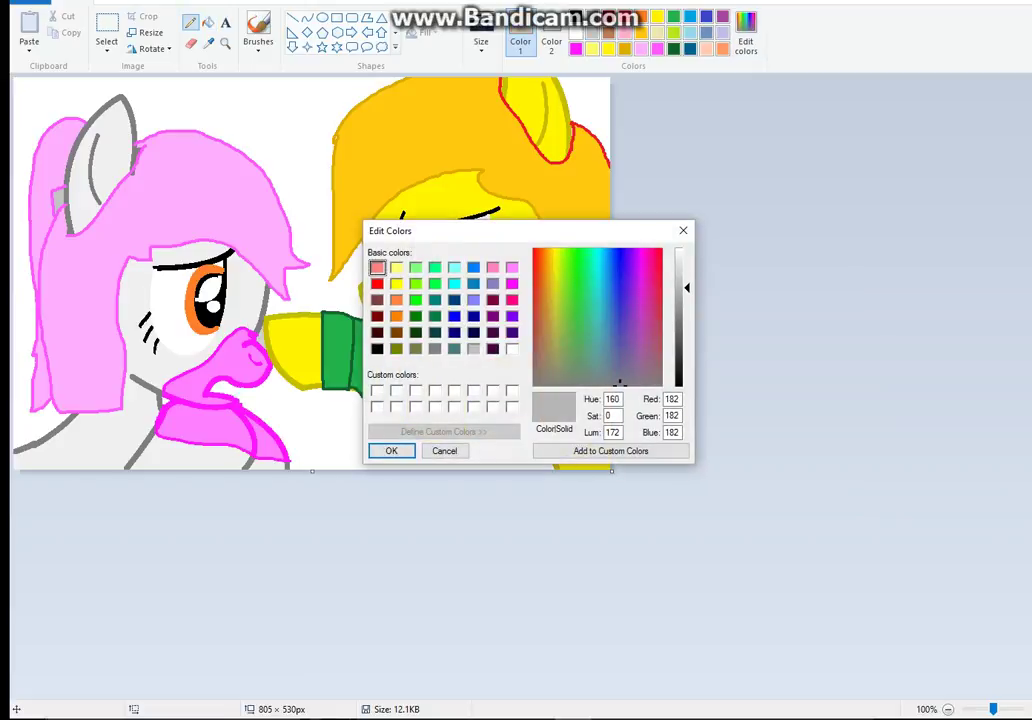
pyautogui.click(391, 451)
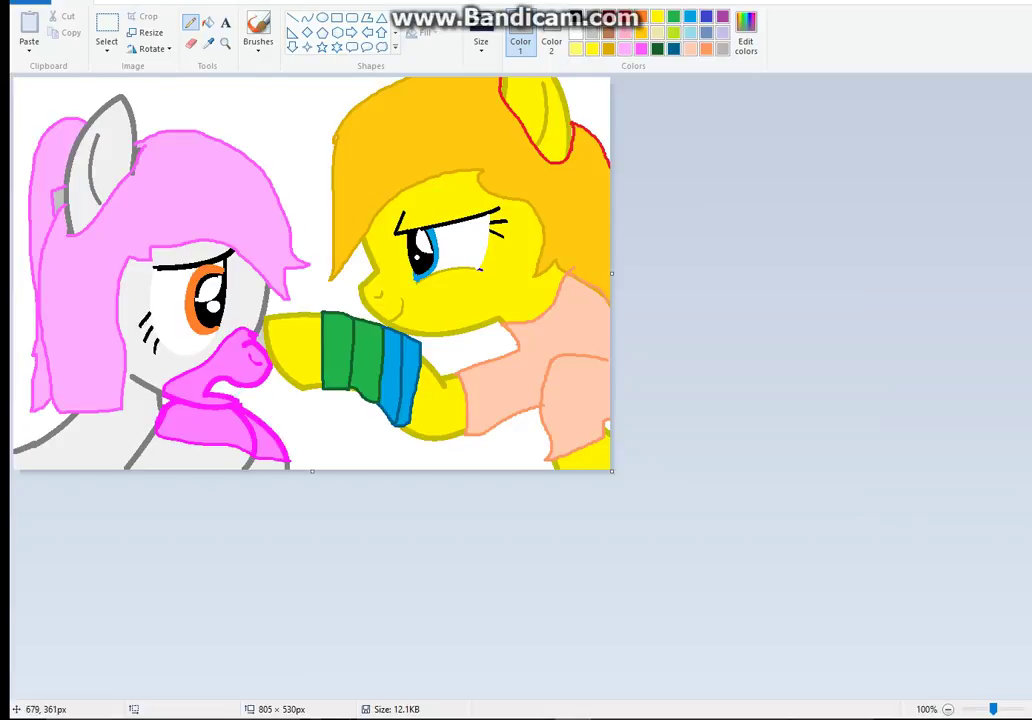
pyautogui.moveTo(517, 346); pyautogui.dragTo(534, 359)
pyautogui.moveTo(595, 350); pyautogui.dragTo(584, 296)
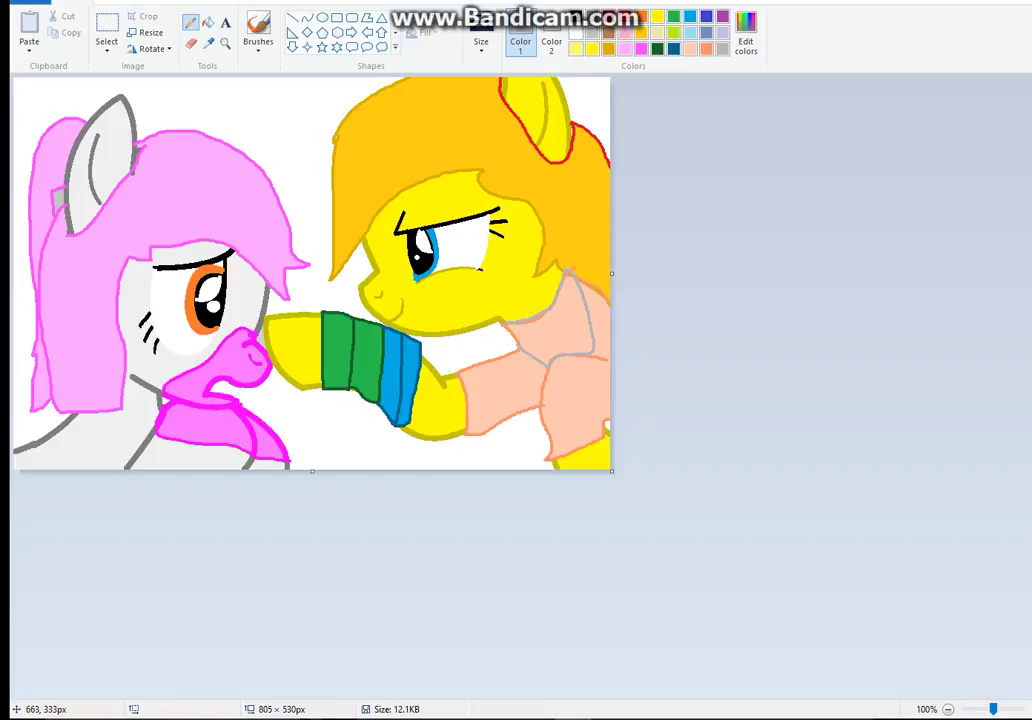
pyautogui.click(207, 21)
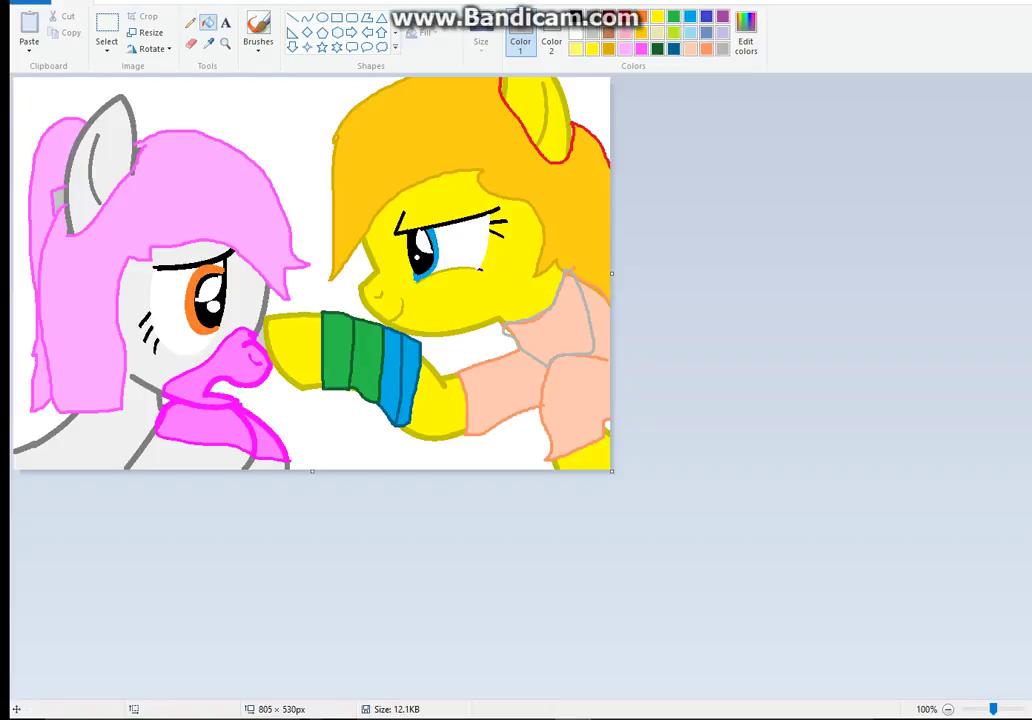
pyautogui.click(511, 330)
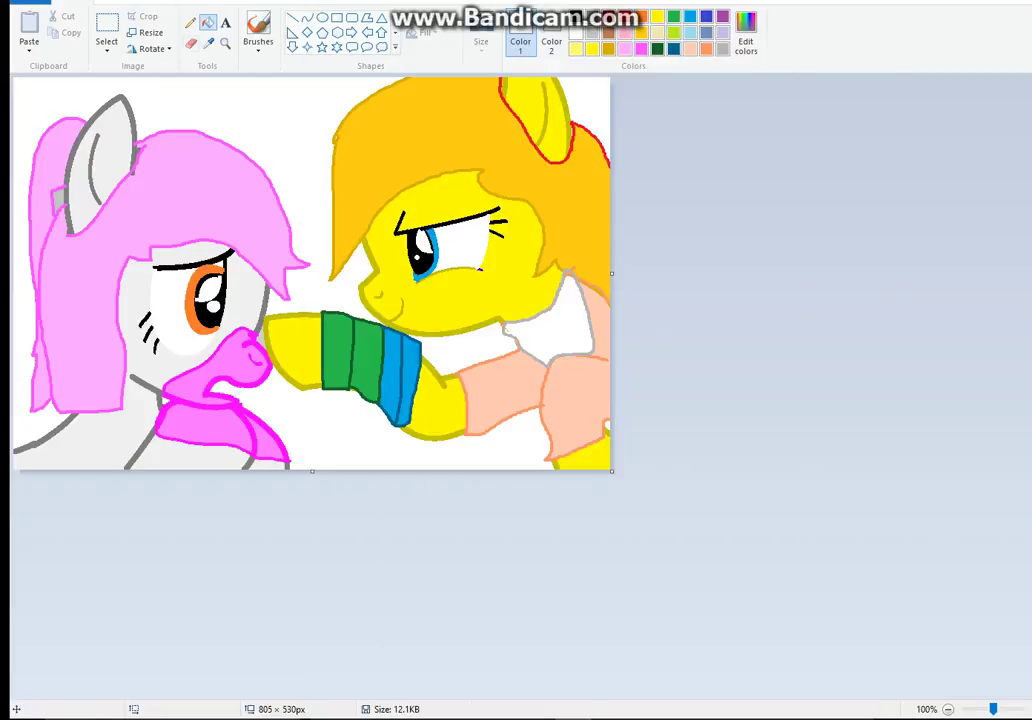
# Paint out the stray peach and yellow marks along the inside edge of the bib with a white pencil.
pyautogui.click(225, 42)
pyautogui.click(357, 297)
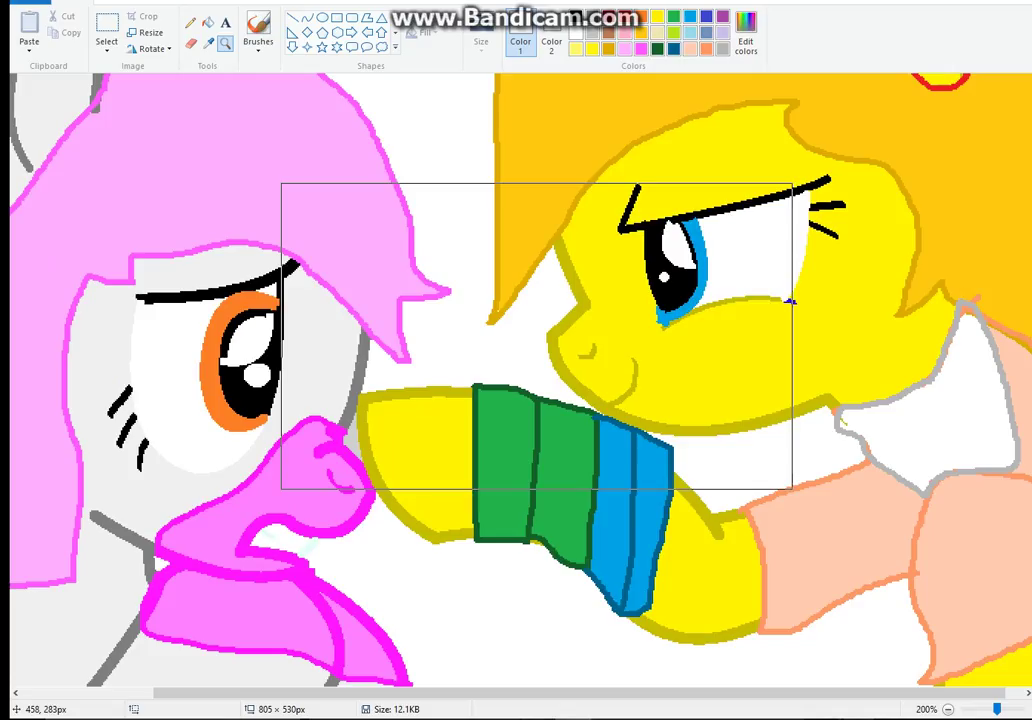
pyautogui.click(715, 470)
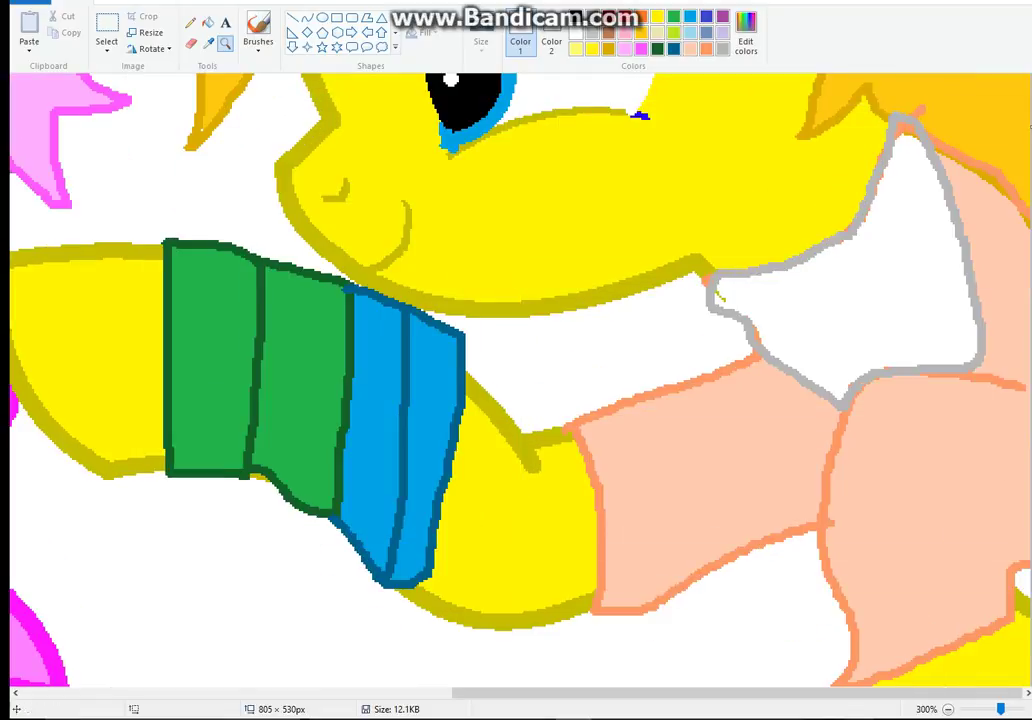
pyautogui.click(190, 22)
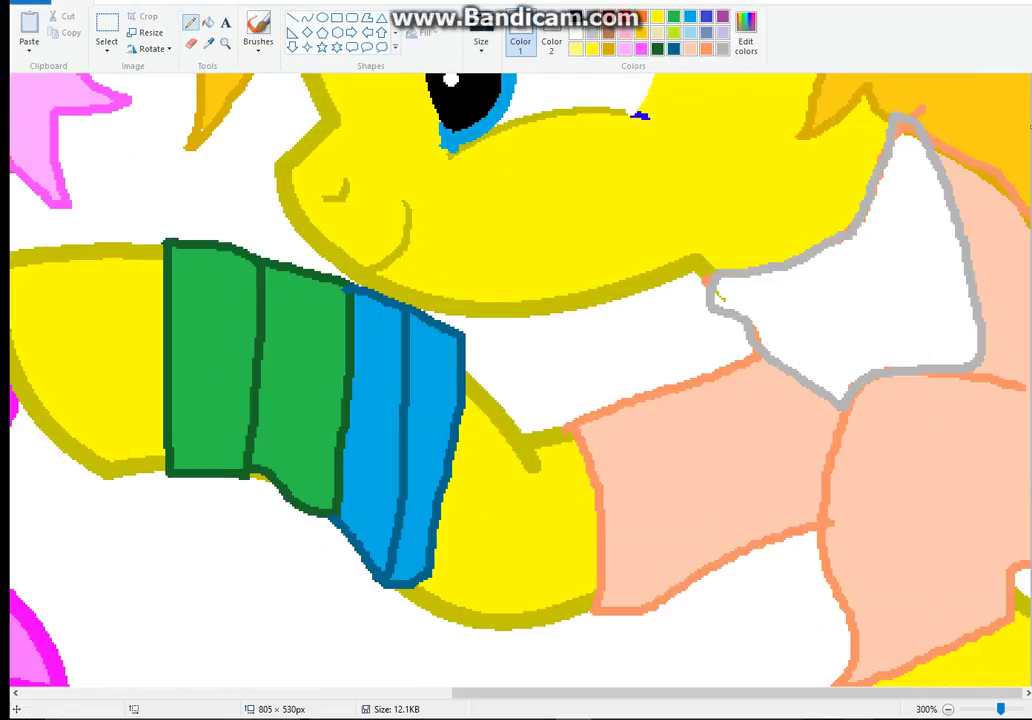
pyautogui.click(481, 40)
pyautogui.click(515, 165)
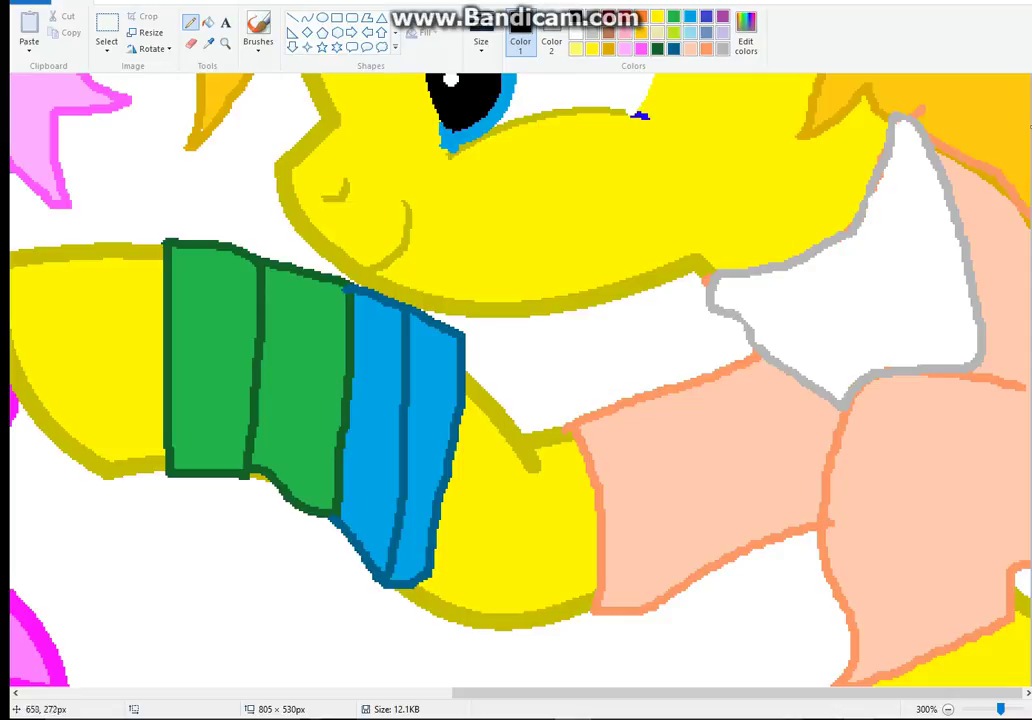
# Handwrite "LET party" in black on two lines across the white bib.
pyautogui.moveTo(765, 278)
pyautogui.mouseDown()
pyautogui.moveTo(765, 314)
pyautogui.moveTo(788, 316)
pyautogui.mouseUp()
pyautogui.moveTo(819, 266)
pyautogui.mouseDown()
pyautogui.moveTo(812, 304)
pyautogui.moveTo(826, 306)
pyautogui.moveTo(828, 286)
pyautogui.moveTo(852, 268)
pyautogui.moveTo(860, 285)
pyautogui.moveTo(857, 250)
pyautogui.mouseUp()
pyautogui.moveTo(816, 340); pyautogui.dragTo(832, 370)
pyautogui.moveTo(868, 326)
pyautogui.mouseDown()
pyautogui.moveTo(856, 338)
pyautogui.moveTo(874, 346)
pyautogui.moveTo(893, 319)
pyautogui.mouseUp()
pyautogui.moveTo(890, 310)
pyautogui.mouseDown()
pyautogui.moveTo(921, 308)
pyautogui.moveTo(918, 285)
pyautogui.moveTo(943, 290)
pyautogui.moveTo(941, 338)
pyautogui.moveTo(931, 336)
pyautogui.mouseUp()
# Draw a round cheek outline in deep pink below the yellow pony's eye.
pyautogui.scroll(3, 520, 380)
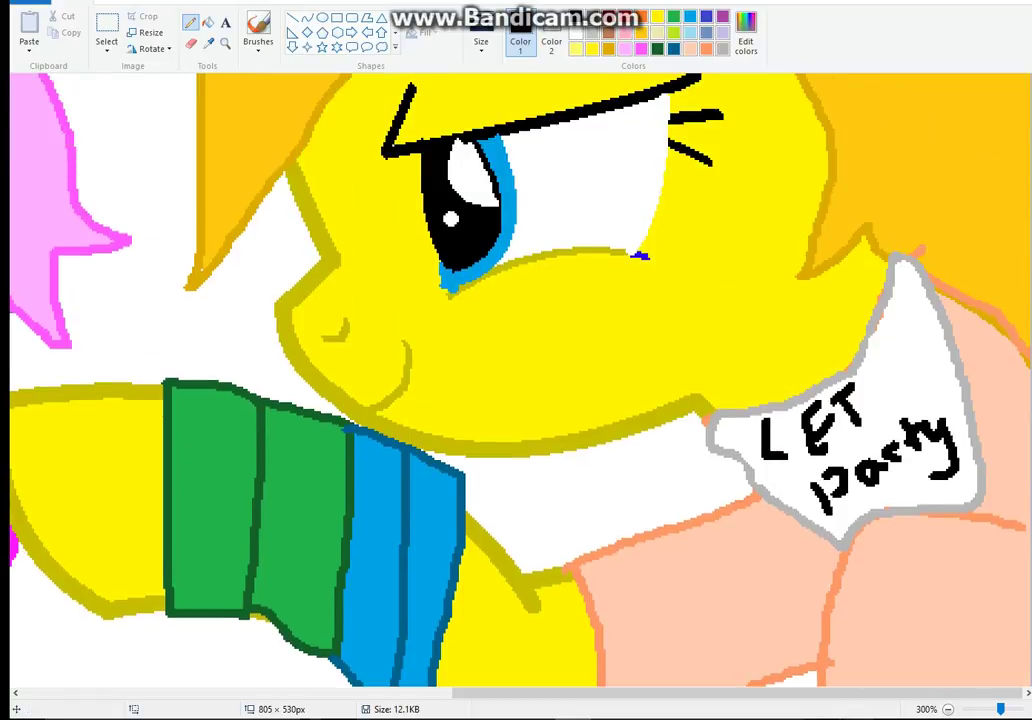
pyautogui.click(745, 35)
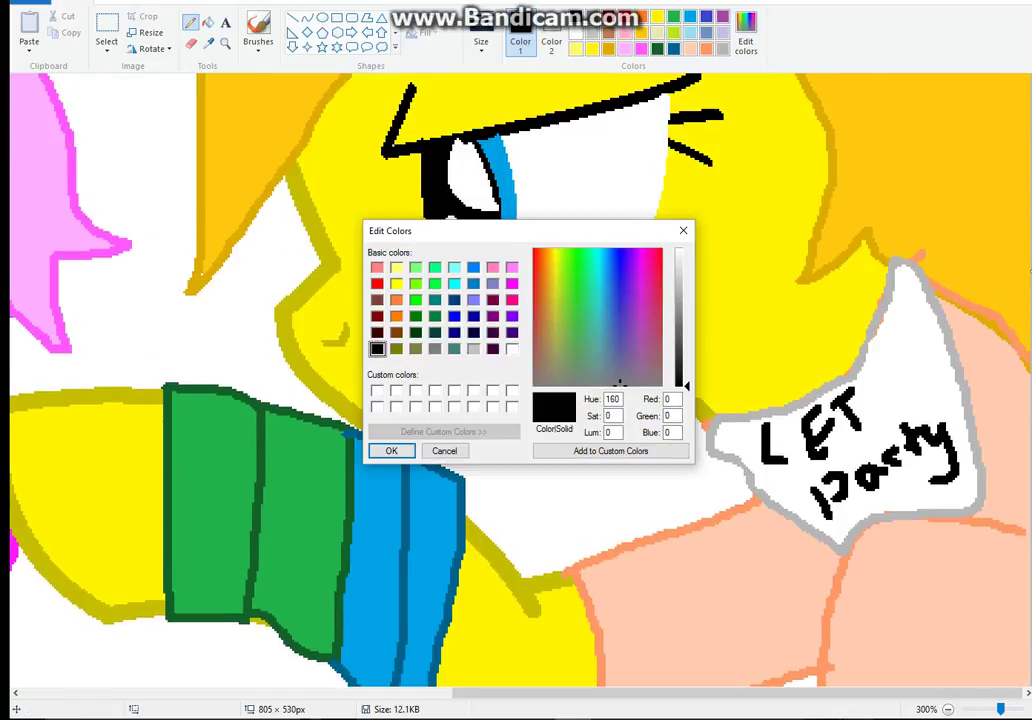
pyautogui.click(512, 300)
pyautogui.click(391, 451)
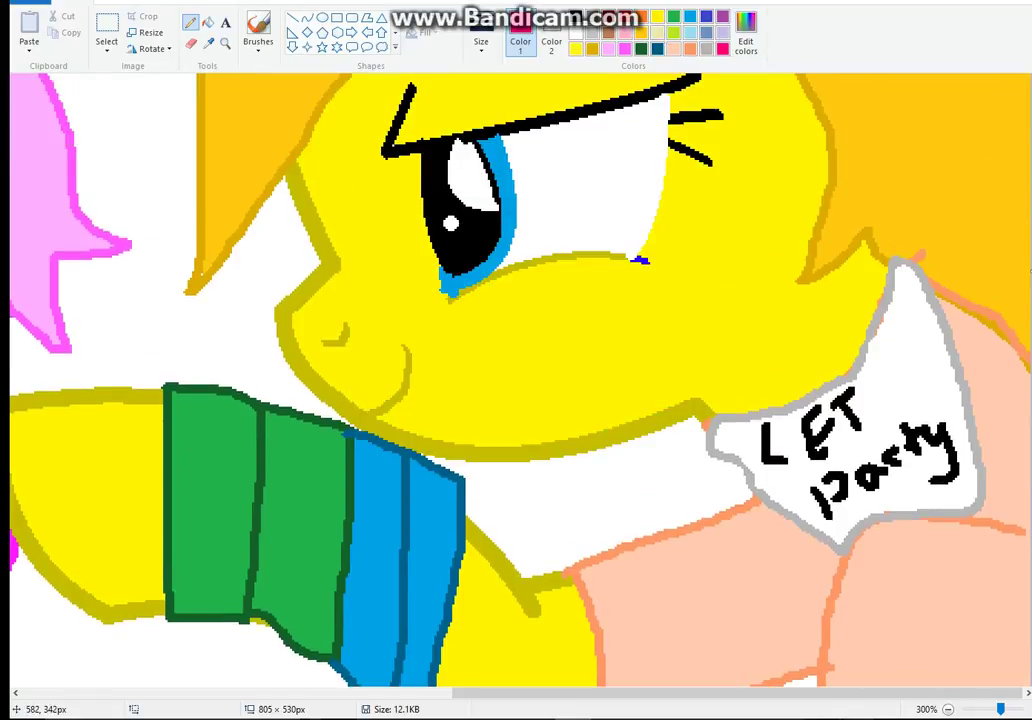
pyautogui.moveTo(537, 446)
pyautogui.mouseDown()
pyautogui.moveTo(495, 407)
pyautogui.moveTo(490, 359)
pyautogui.moveTo(502, 321)
pyautogui.moveTo(543, 287)
pyautogui.moveTo(613, 309)
pyautogui.moveTo(628, 350)
pyautogui.moveTo(583, 439)
pyautogui.moveTo(512, 440)
pyautogui.mouseUp()
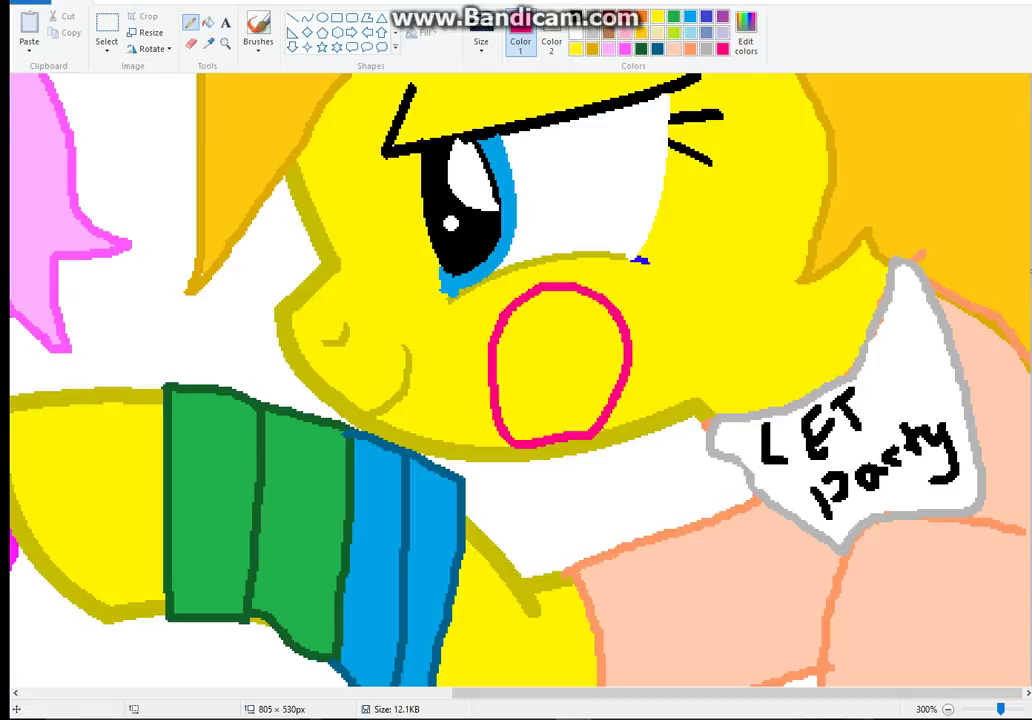
# Fill the round cheek with a lighter pink (RGB 255, 106, 181).
pyautogui.click(745, 33)
pyautogui.click(679, 342)
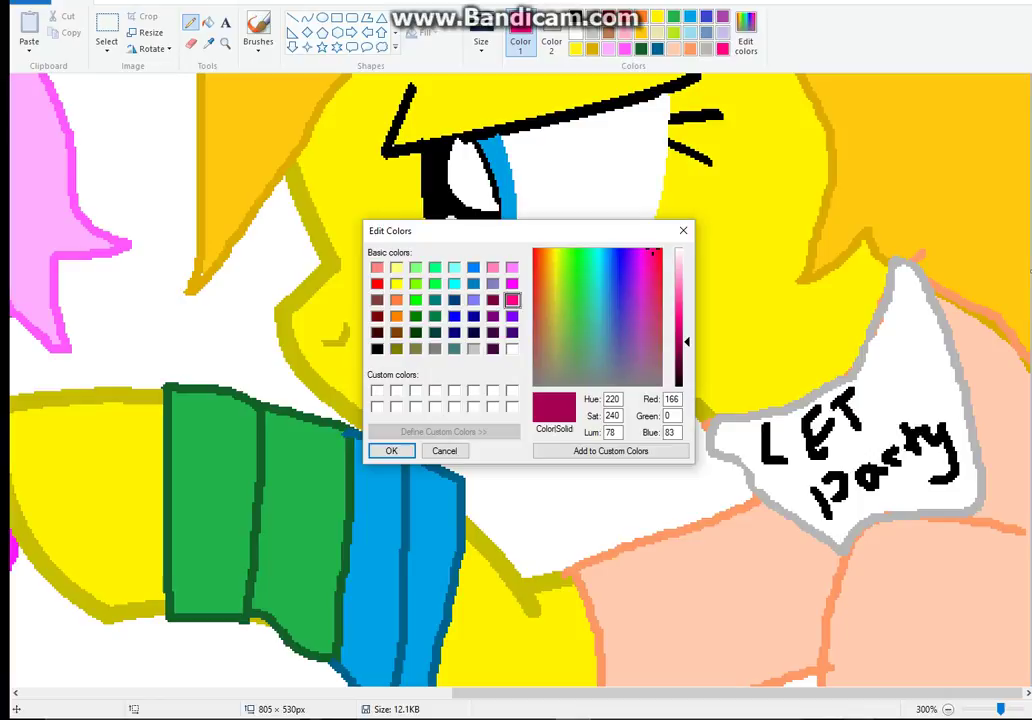
pyautogui.moveTo(685, 342); pyautogui.dragTo(685, 289)
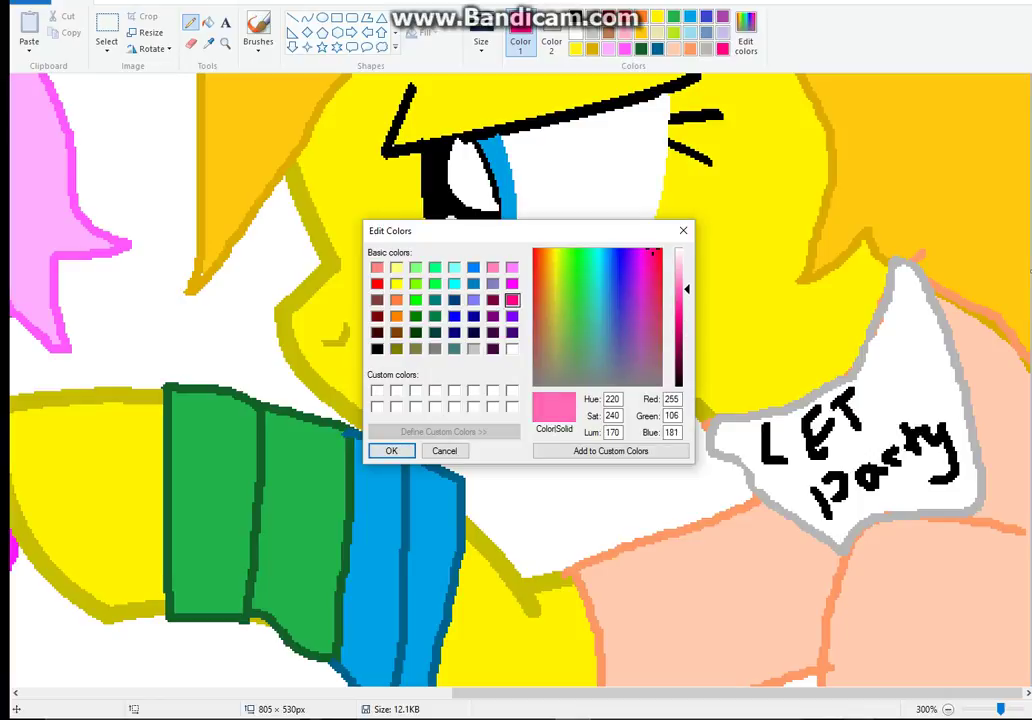
pyautogui.click(391, 451)
pyautogui.click(207, 21)
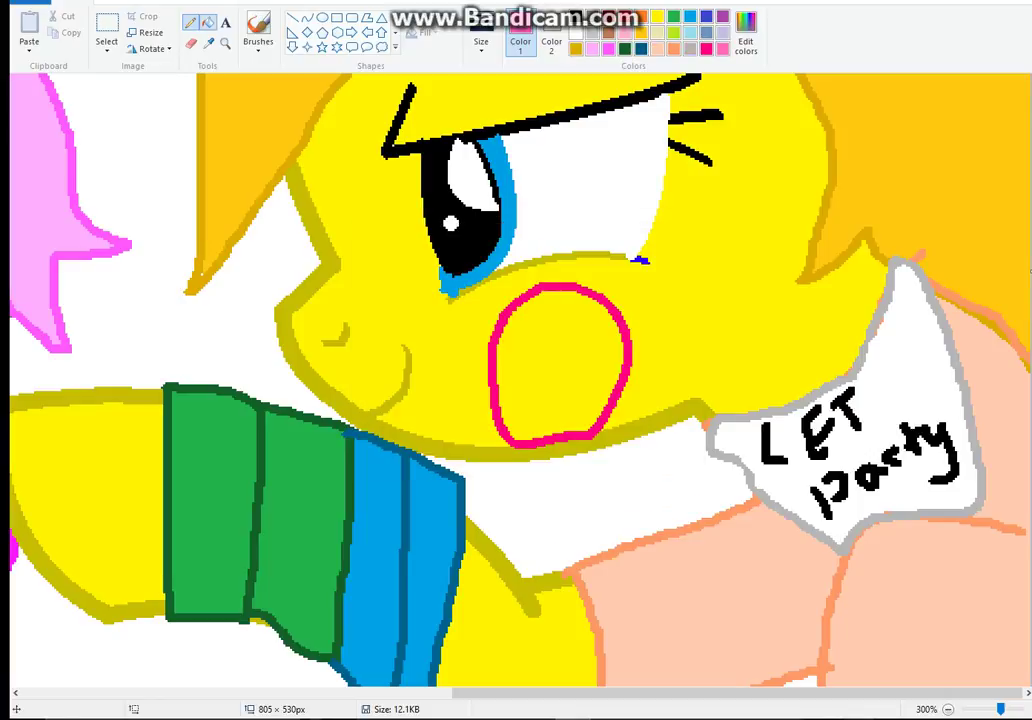
pyautogui.click(560, 360)
# Add a filled white oval highlight and a small white dot to the pink cheek.
pyautogui.click(575, 32)
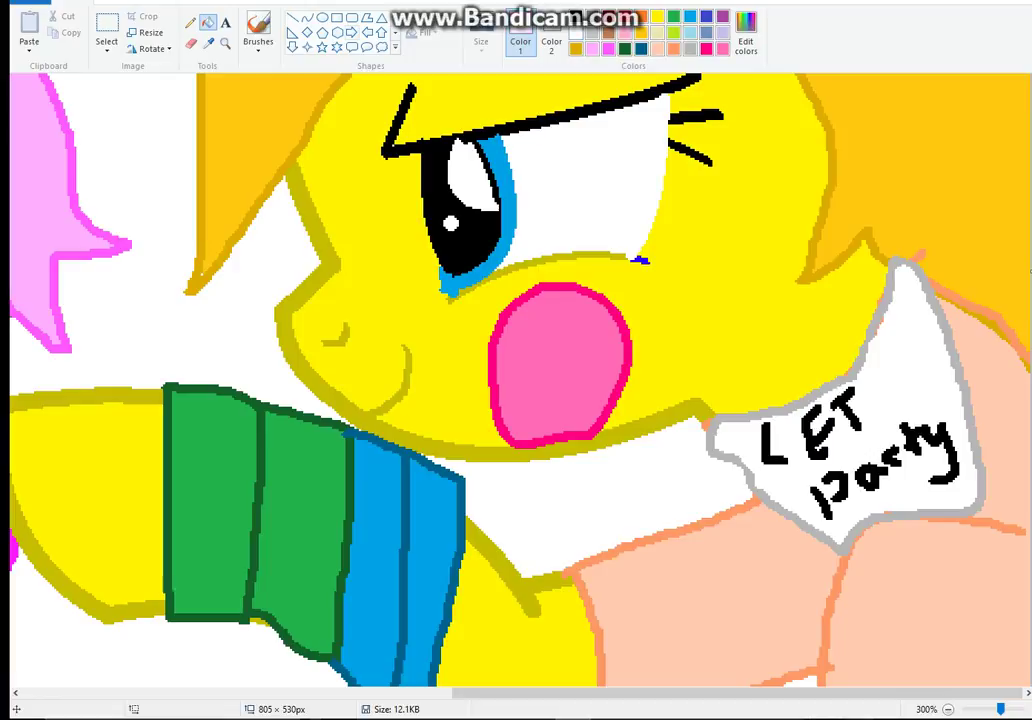
pyautogui.click(190, 22)
pyautogui.moveTo(581, 355)
pyautogui.mouseDown()
pyautogui.moveTo(594, 353)
pyautogui.moveTo(592, 334)
pyautogui.mouseUp()
pyautogui.click(548, 388)
pyautogui.click(207, 21)
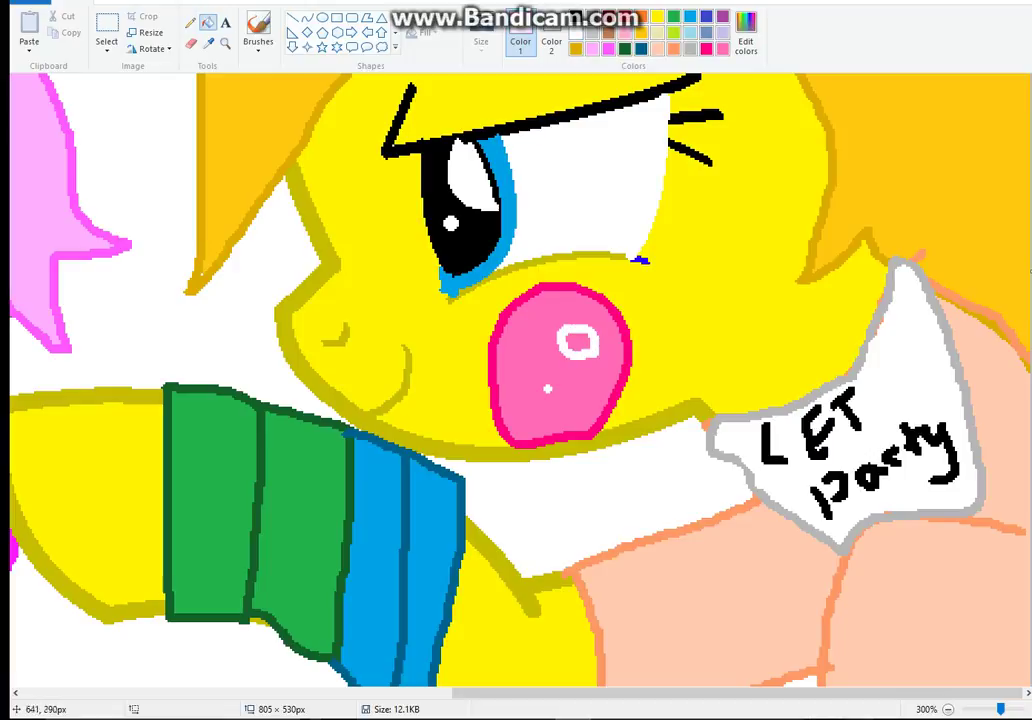
pyautogui.click(578, 343)
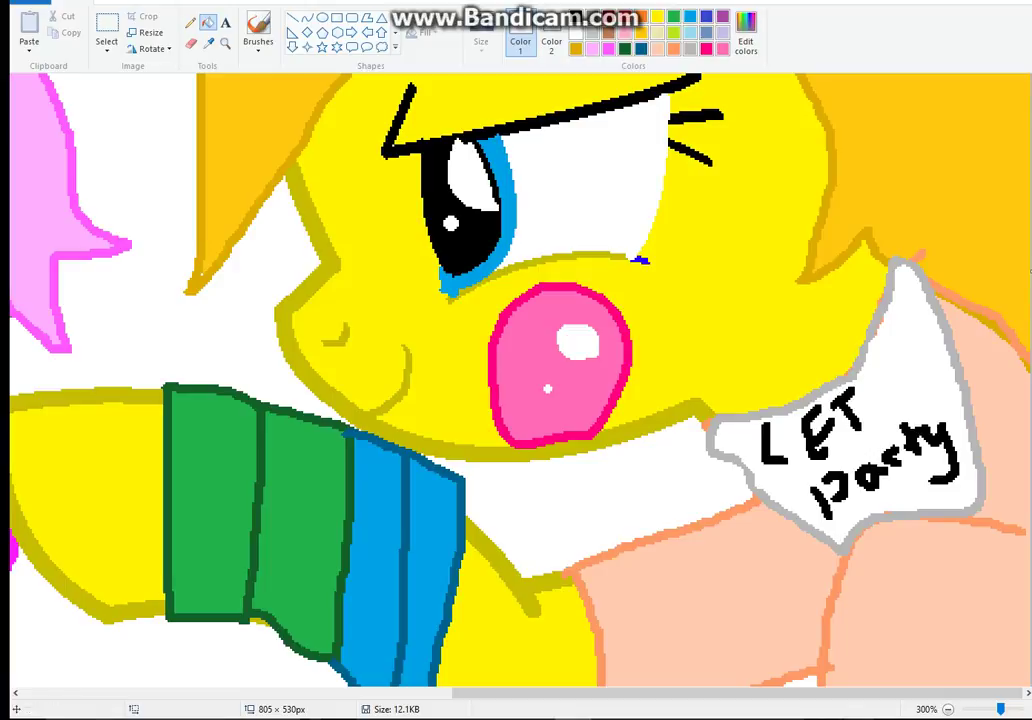
# Draw the black front edge and back outline of a shirt on the grey pony's body, below the mane.
pyautogui.click(117, 5)
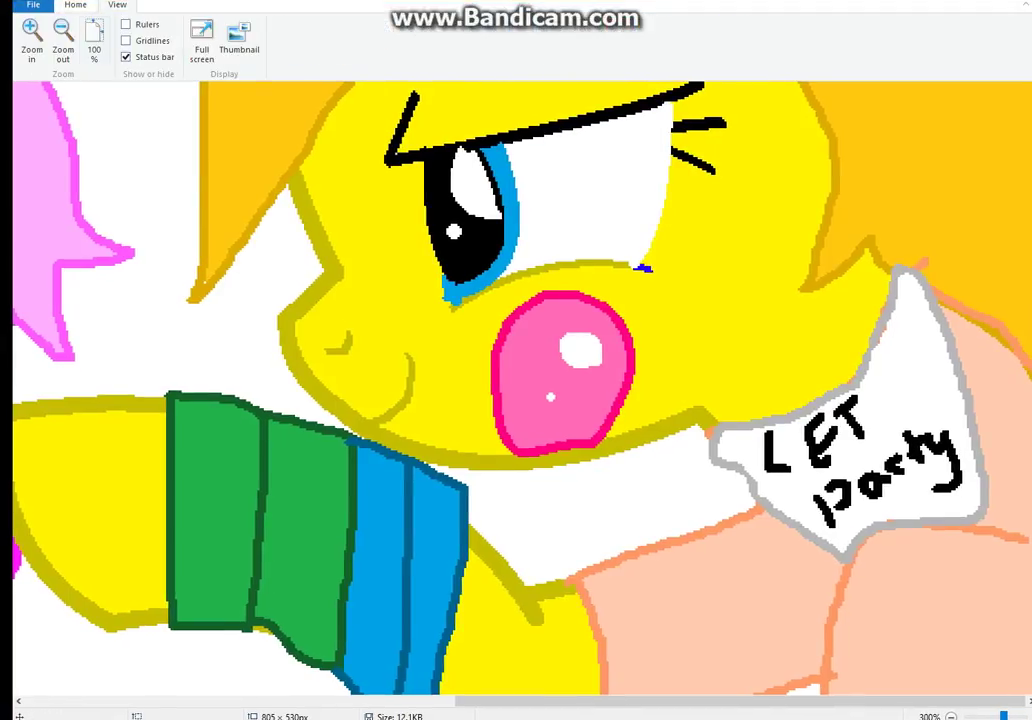
pyautogui.click(63, 40)
pyautogui.click(61, 37)
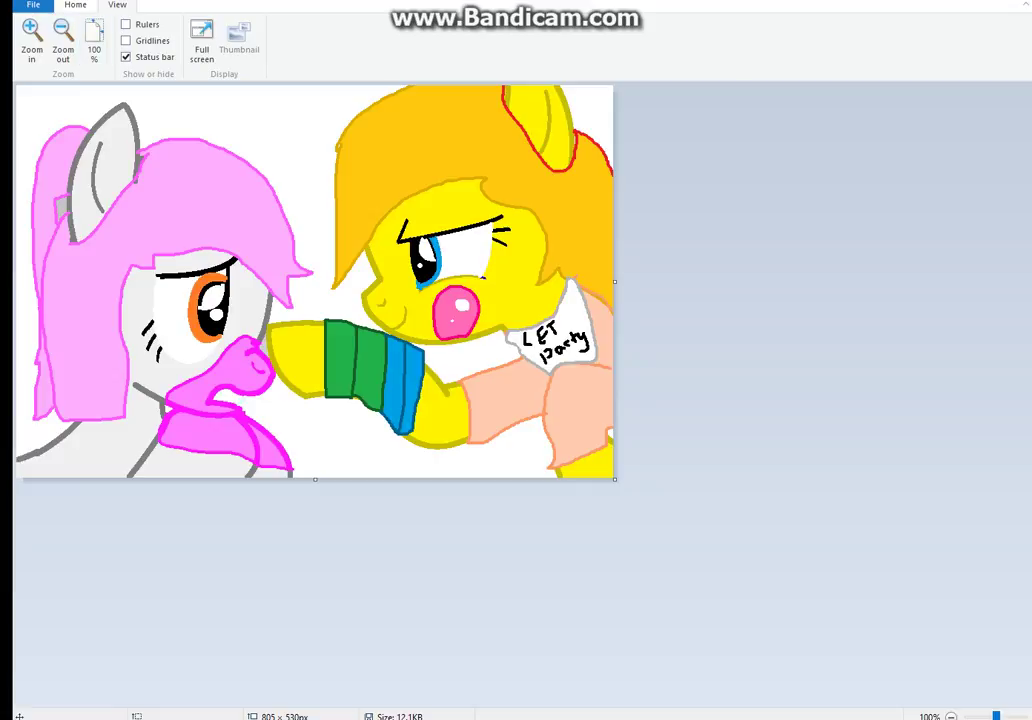
pyautogui.click(75, 4)
pyautogui.click(228, 52)
pyautogui.click(276, 322)
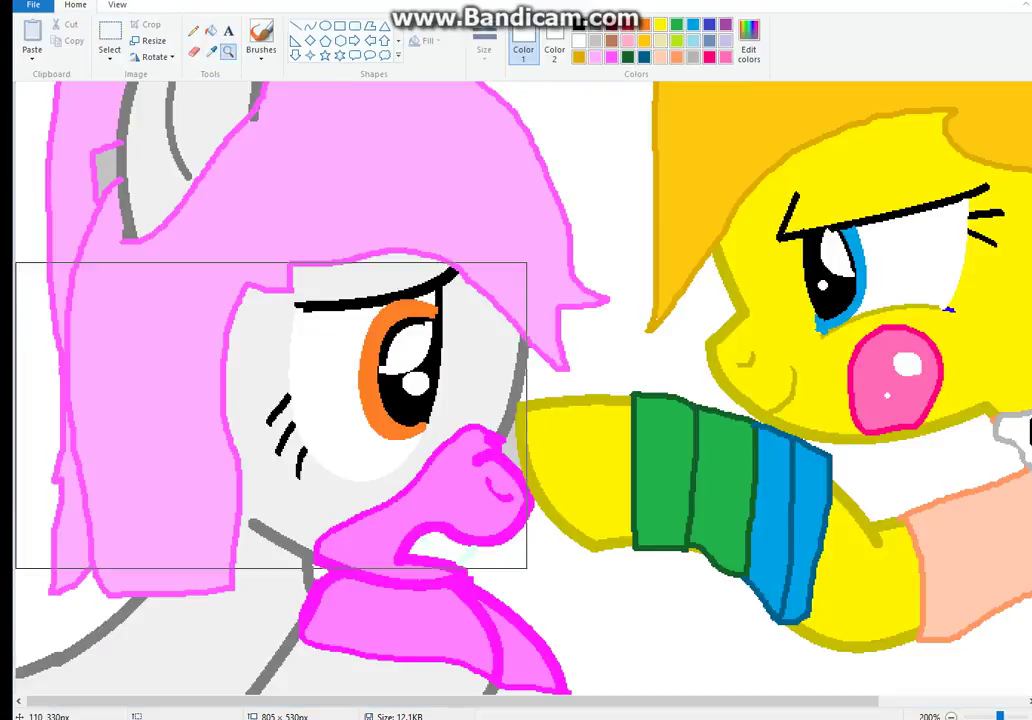
pyautogui.click(271, 548)
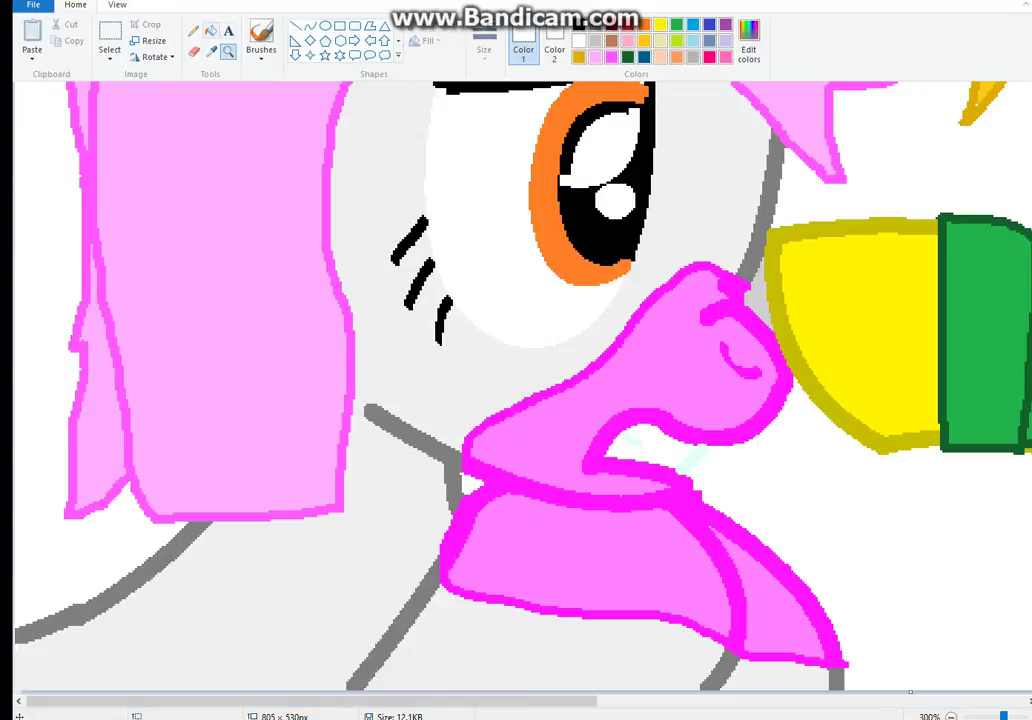
pyautogui.click(193, 31)
pyautogui.click(555, 45)
pyautogui.click(579, 25)
pyautogui.click(523, 45)
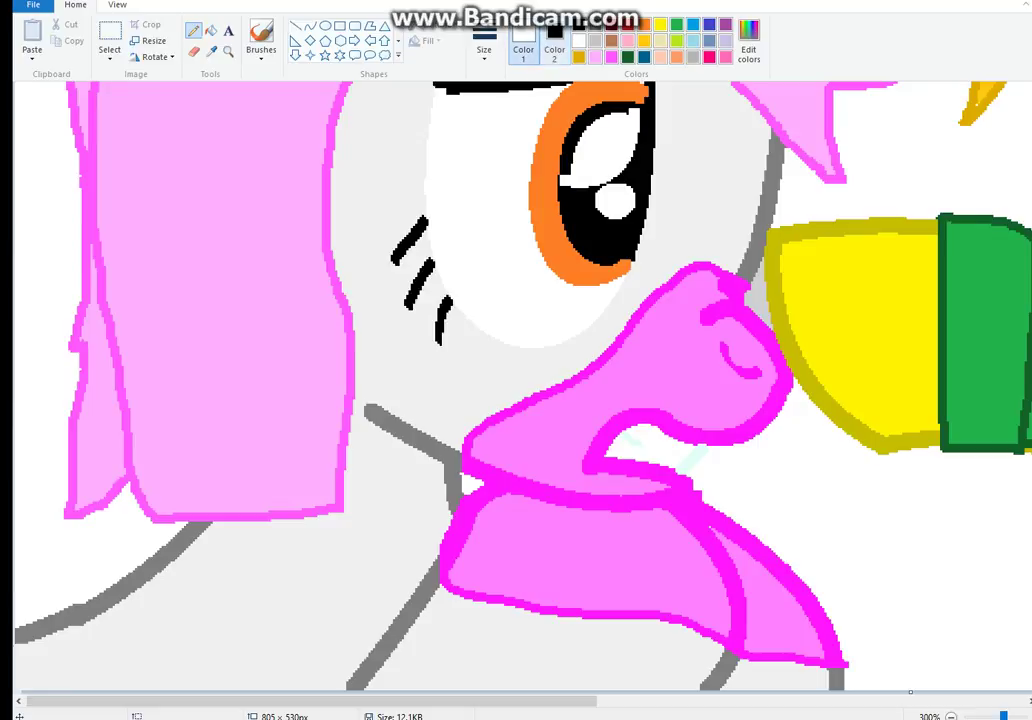
pyautogui.click(555, 45)
pyautogui.click(579, 41)
pyautogui.click(523, 45)
pyautogui.click(579, 25)
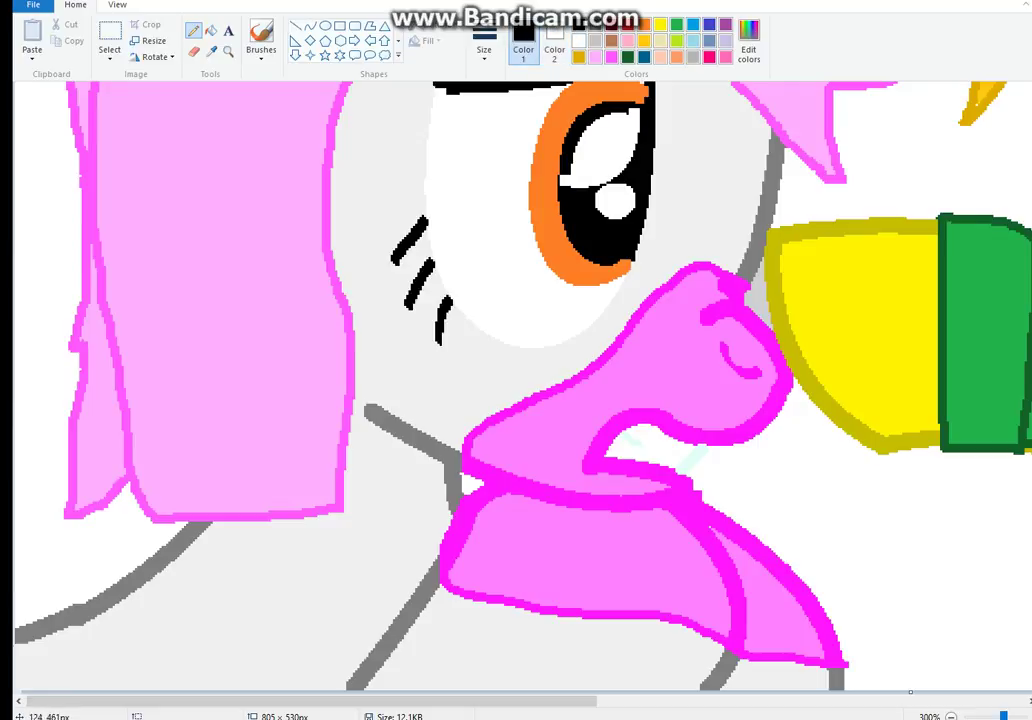
pyautogui.moveTo(343, 475)
pyautogui.mouseDown()
pyautogui.moveTo(380, 592)
pyautogui.moveTo(415, 598)
pyautogui.moveTo(350, 688)
pyautogui.mouseUp()
pyautogui.moveTo(203, 518)
pyautogui.mouseDown()
pyautogui.moveTo(113, 578)
pyautogui.moveTo(18, 618)
pyautogui.moveTo(16, 648)
pyautogui.mouseUp()
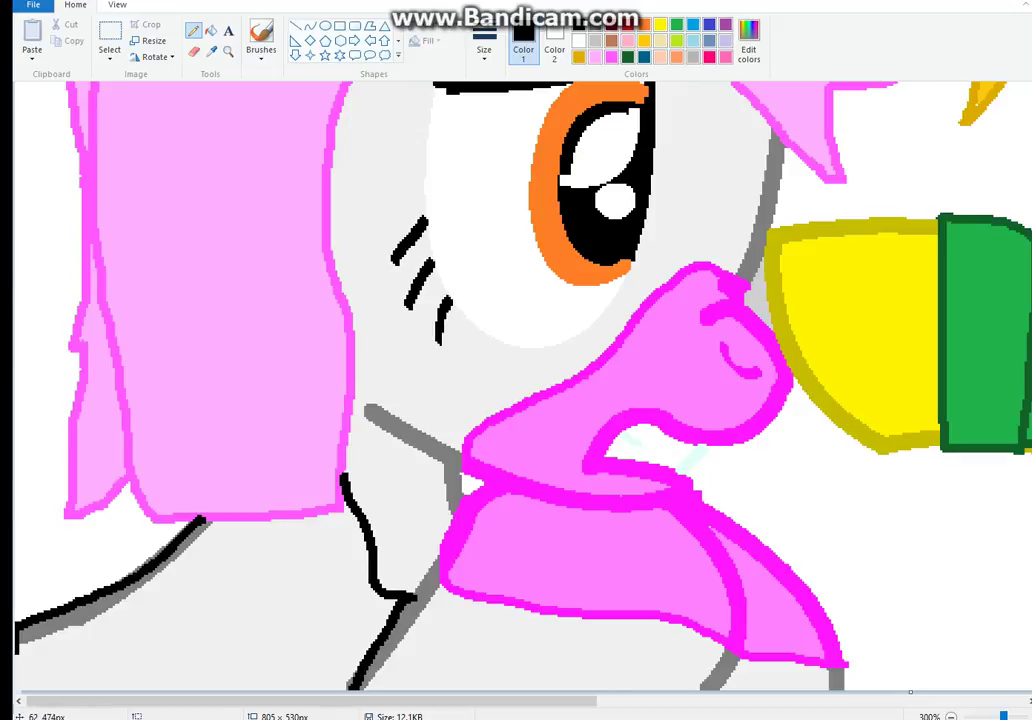
# Draw four curved black stripe lines across the grey pony's shirt and close its upper edge along the mane.
pyautogui.moveTo(82, 595); pyautogui.dragTo(112, 688)
pyautogui.moveTo(152, 566); pyautogui.dragTo(220, 688)
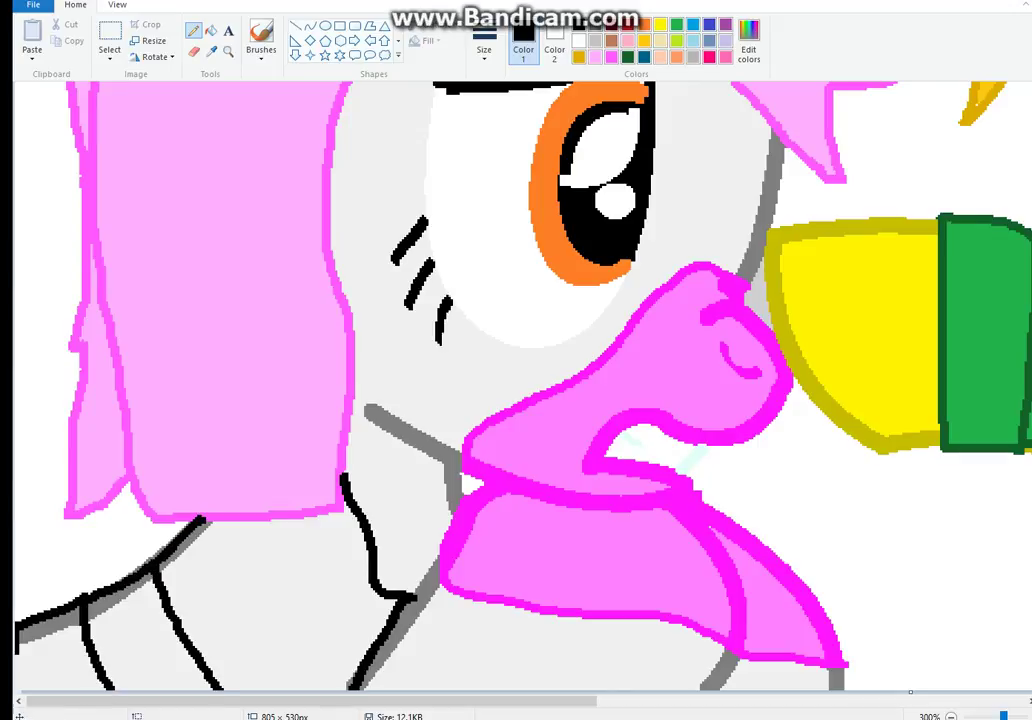
pyautogui.moveTo(190, 533)
pyautogui.mouseDown()
pyautogui.moveTo(265, 628)
pyautogui.moveTo(341, 662)
pyautogui.moveTo(364, 650)
pyautogui.mouseUp()
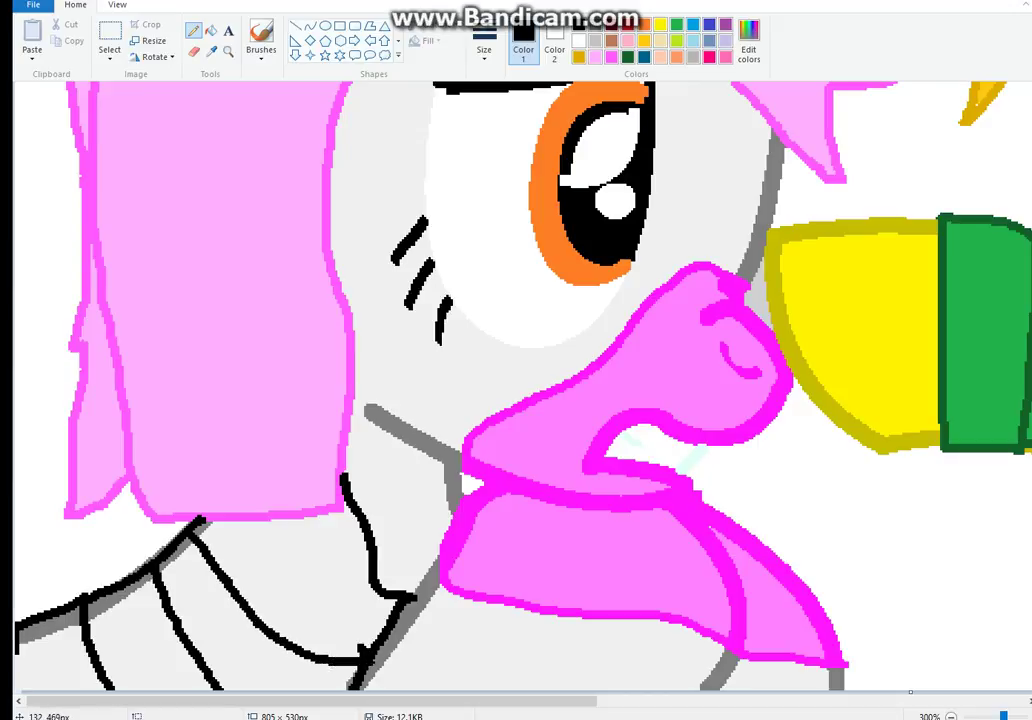
pyautogui.moveTo(286, 518); pyautogui.dragTo(382, 620)
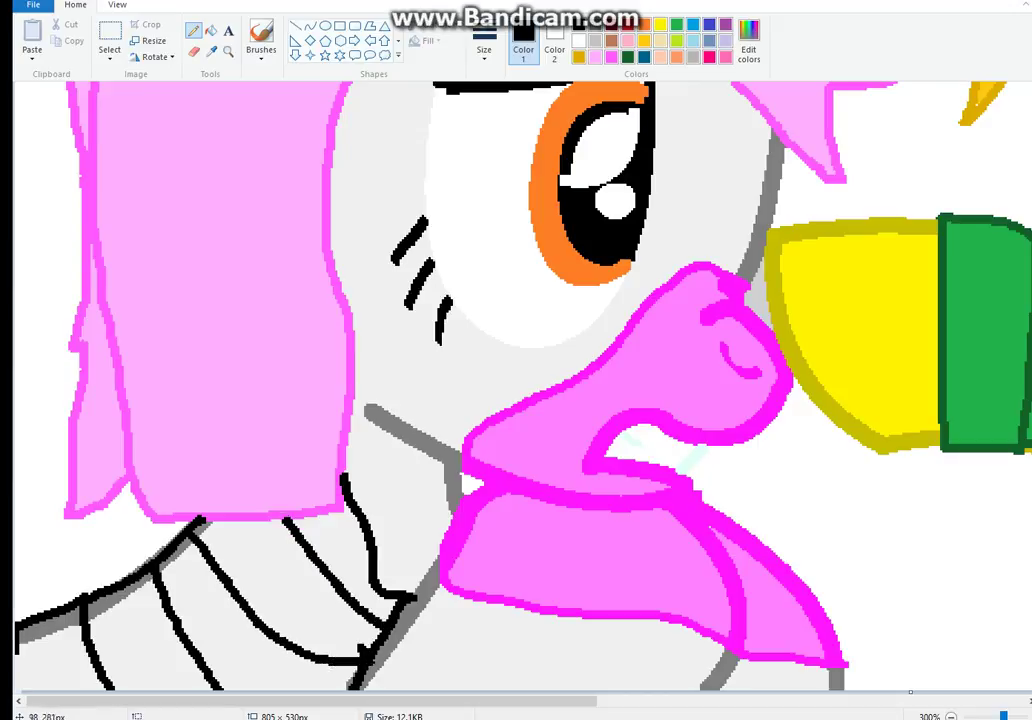
pyautogui.moveTo(193, 521)
pyautogui.mouseDown()
pyautogui.moveTo(296, 515)
pyautogui.moveTo(345, 490)
pyautogui.mouseUp()
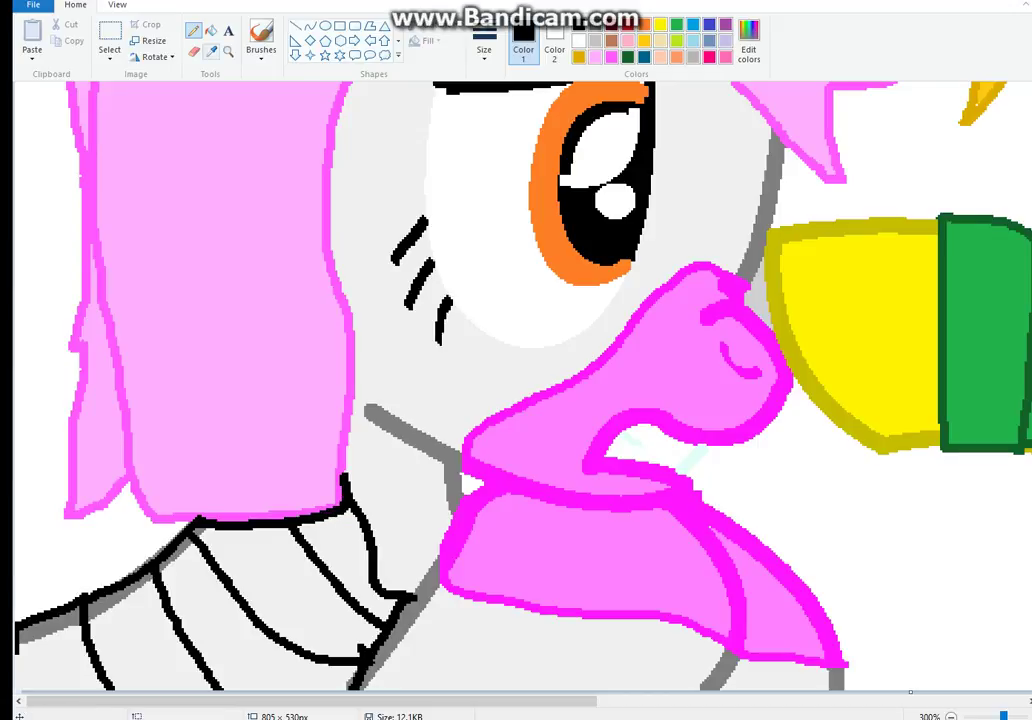
# Fill the rear stripes of the grey pony's shirt and the leftover grey outline inside them with white.
pyautogui.click(211, 31)
pyautogui.click(579, 41)
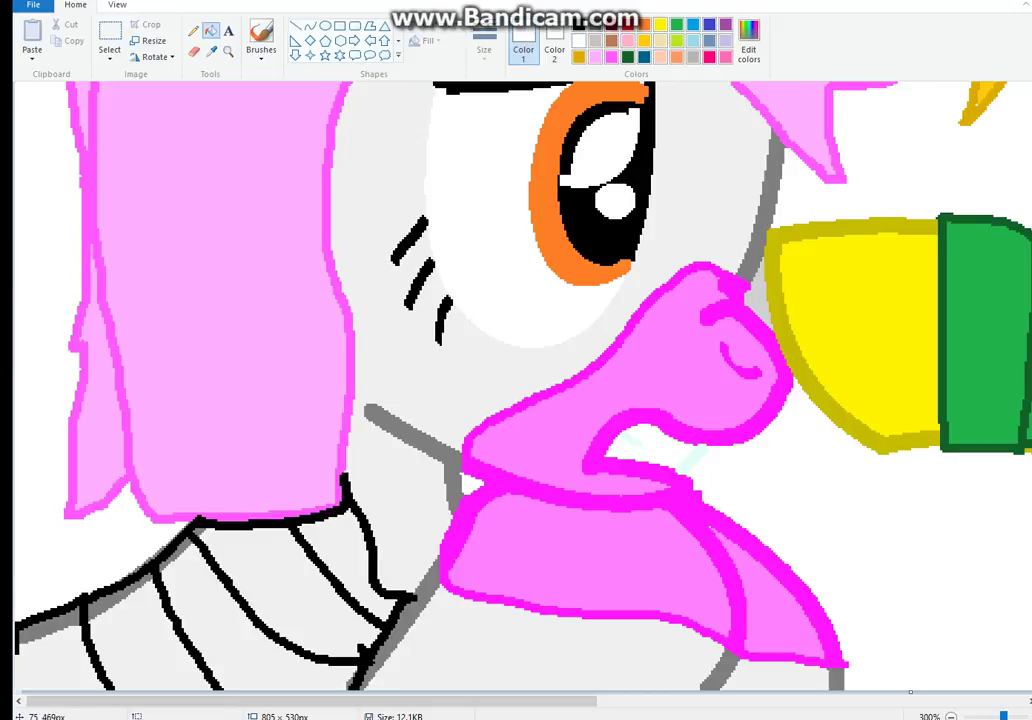
pyautogui.click(258, 600)
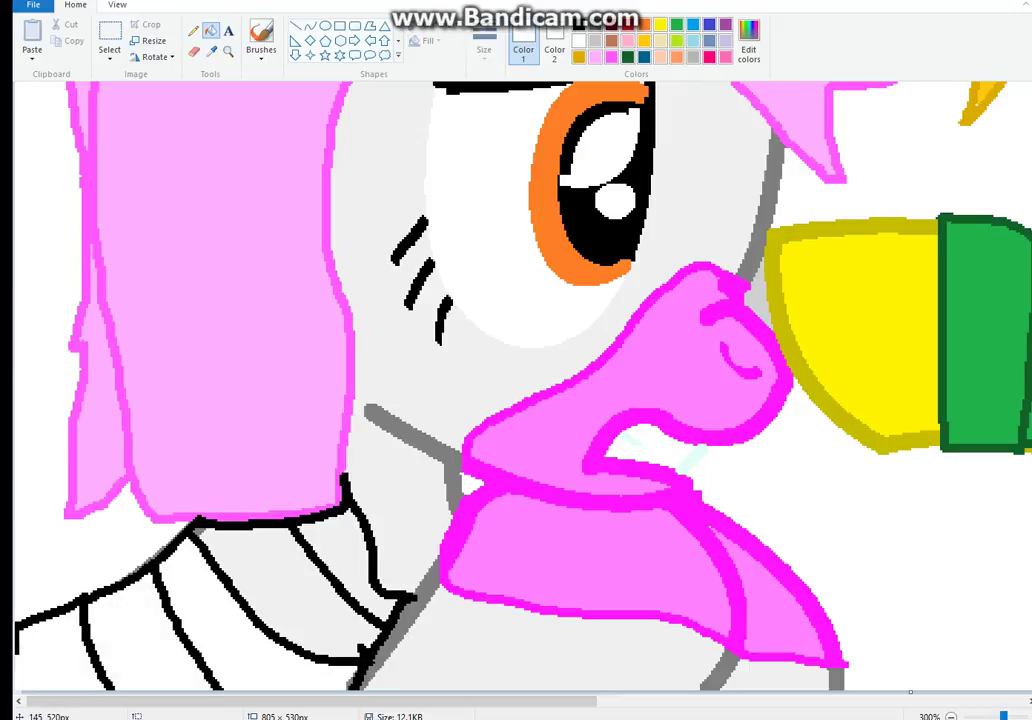
# Fill alternate stripes of the grey pony's shirt with deep pink (RGB 255, 0, 128).
pyautogui.click(749, 42)
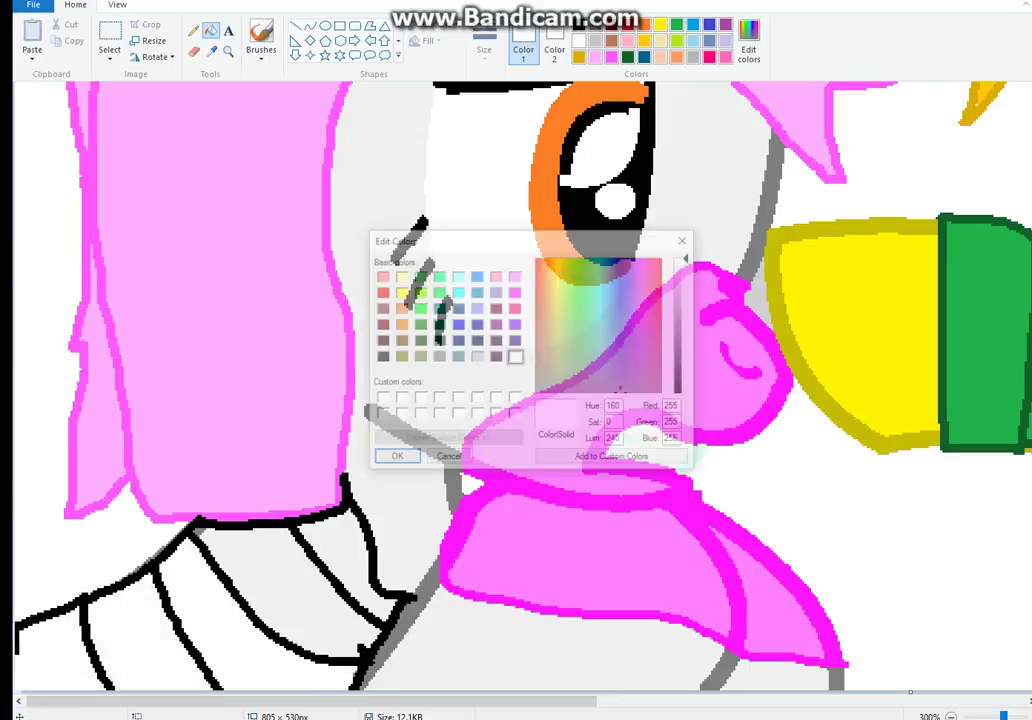
pyautogui.click(515, 308)
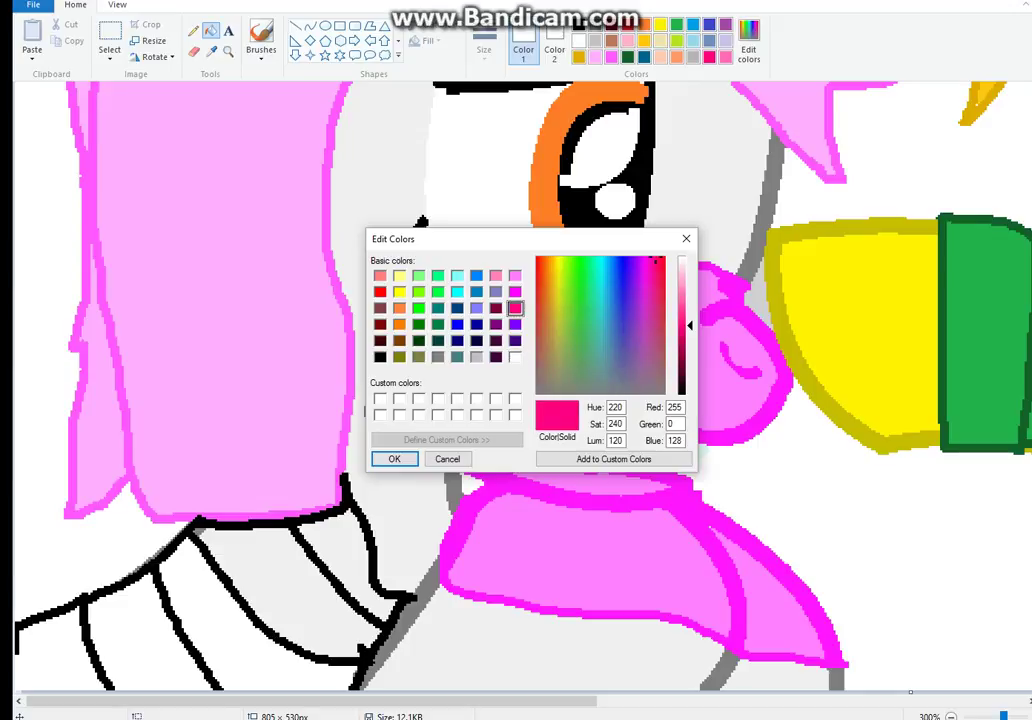
pyautogui.click(394, 459)
pyautogui.click(347, 567)
pyautogui.click(226, 641)
pyautogui.click(45, 650)
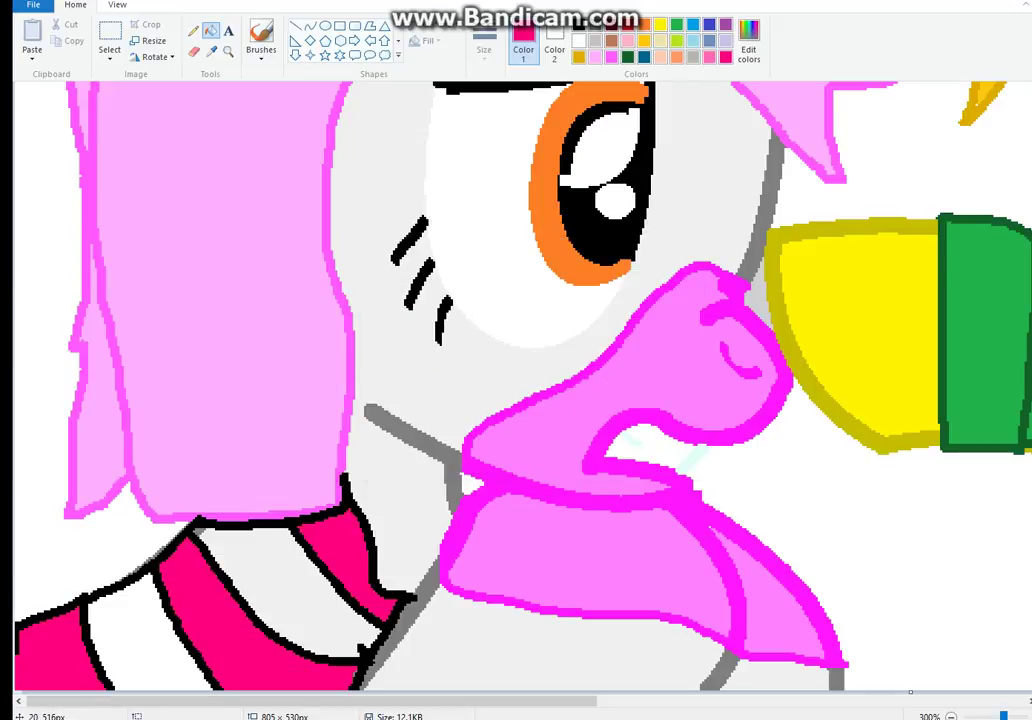
# Fill the remaining two stripes of the grey pony's shirt with magenta (RGB 255, 0, 255).
pyautogui.click(749, 45)
pyautogui.click(514, 291)
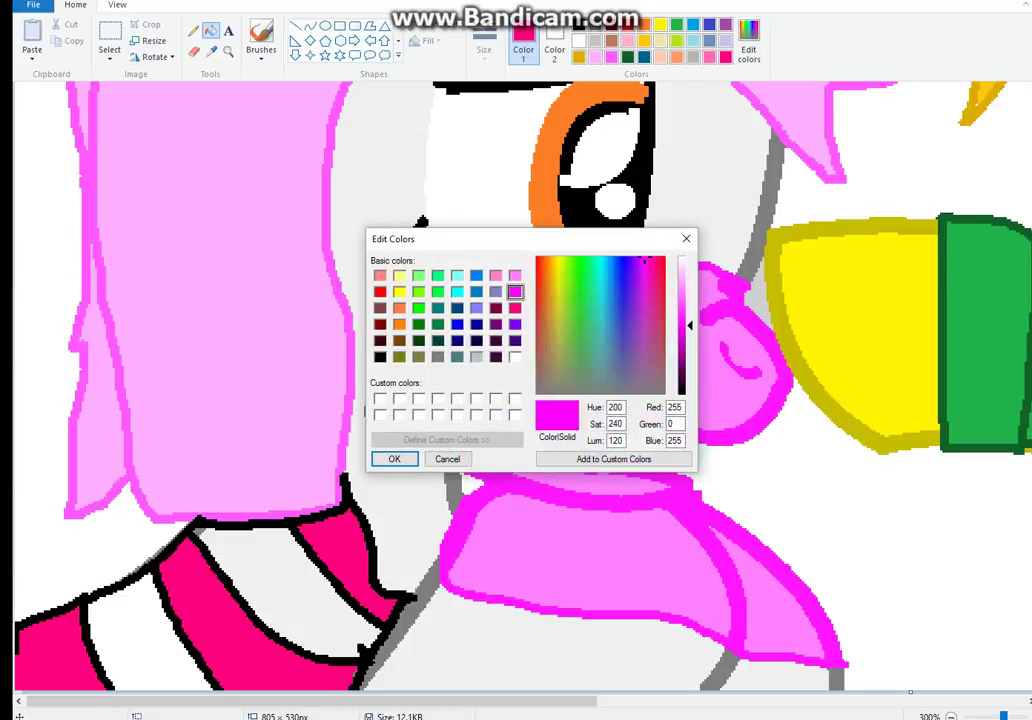
pyautogui.click(394, 458)
pyautogui.click(120, 640)
pyautogui.click(260, 545)
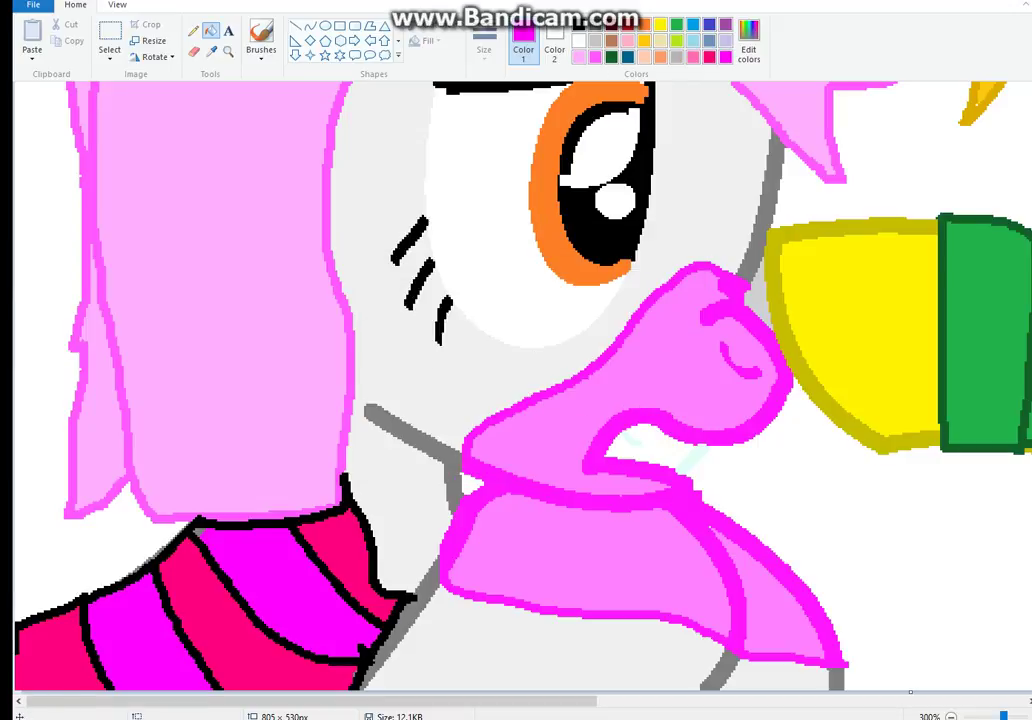
# Draw a pink outline from the grey line inside the grey pony's ear to enclose the inner ear.
pyautogui.click(117, 4)
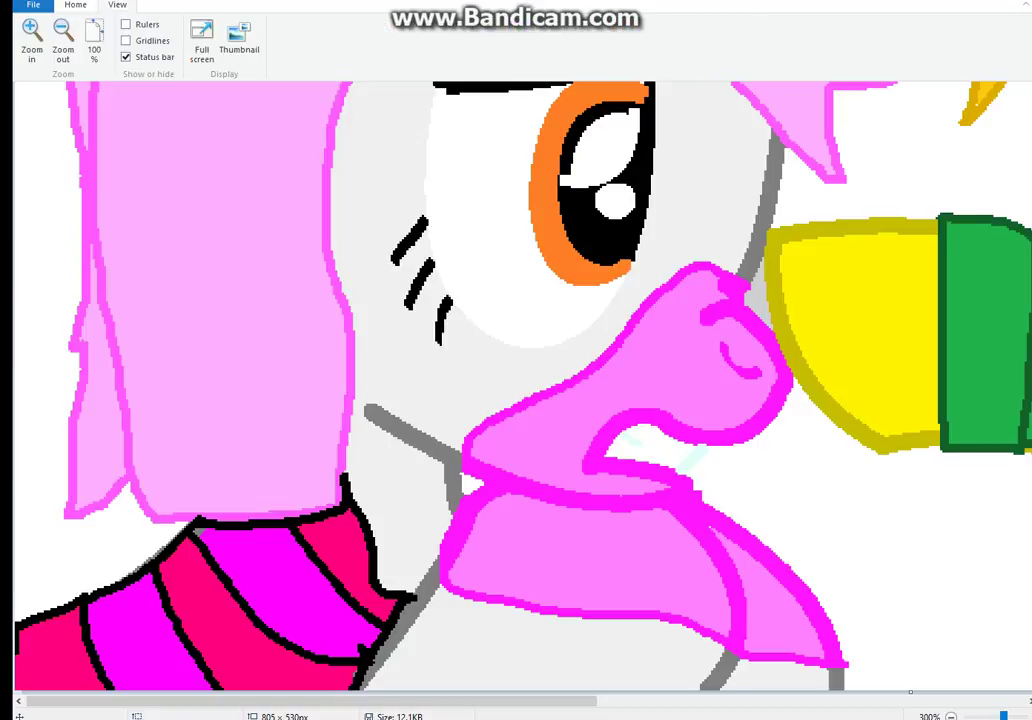
pyautogui.click(63, 40)
pyautogui.click(63, 40)
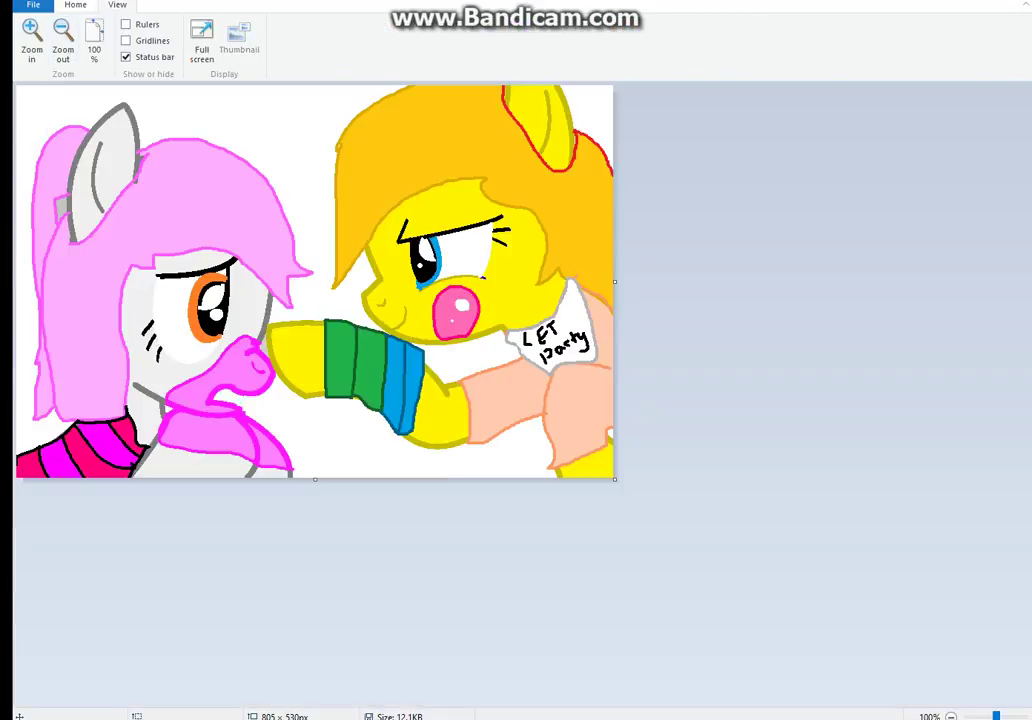
pyautogui.click(75, 5)
pyautogui.click(229, 51)
pyautogui.click(124, 168)
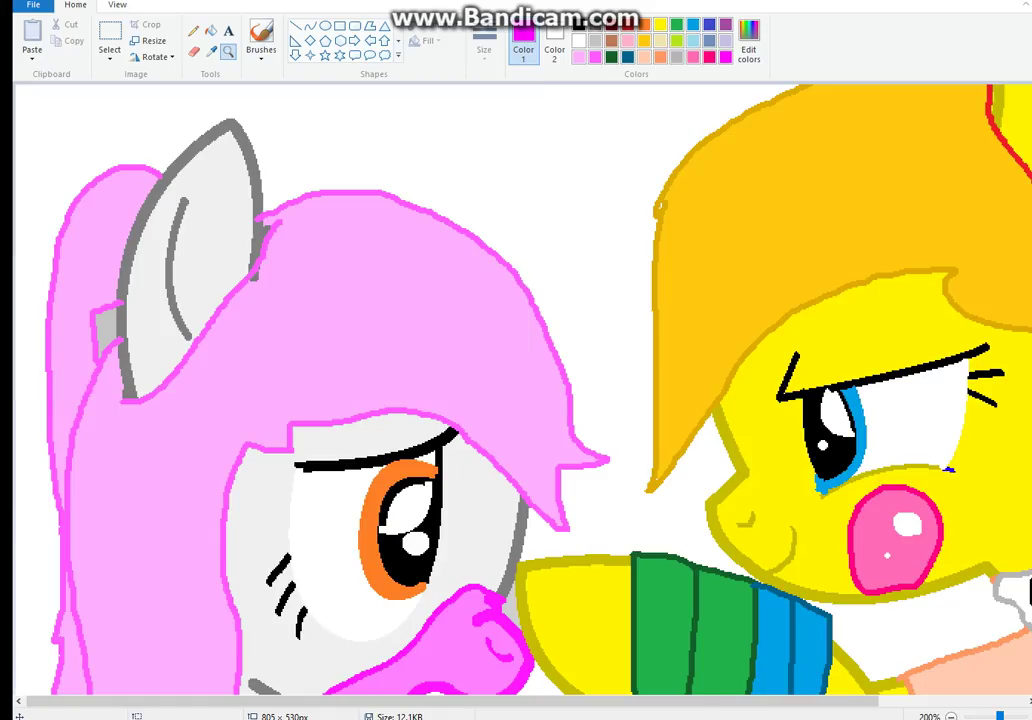
pyautogui.click(194, 30)
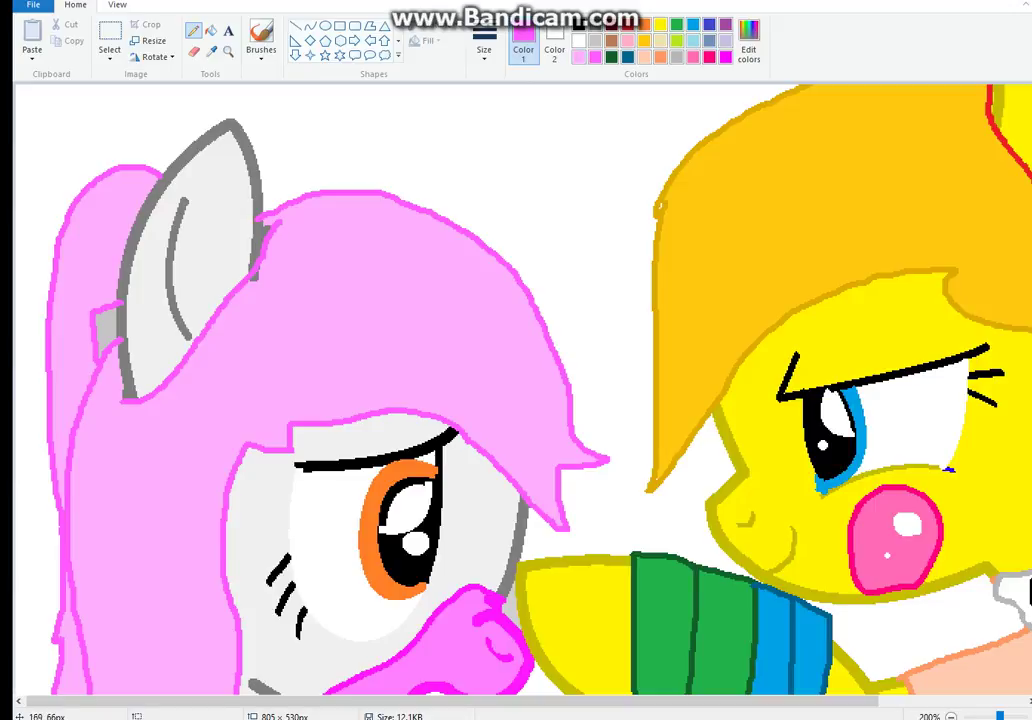
pyautogui.moveTo(188, 203)
pyautogui.mouseDown()
pyautogui.moveTo(191, 194)
pyautogui.moveTo(223, 216)
pyautogui.moveTo(231, 278)
pyautogui.mouseUp()
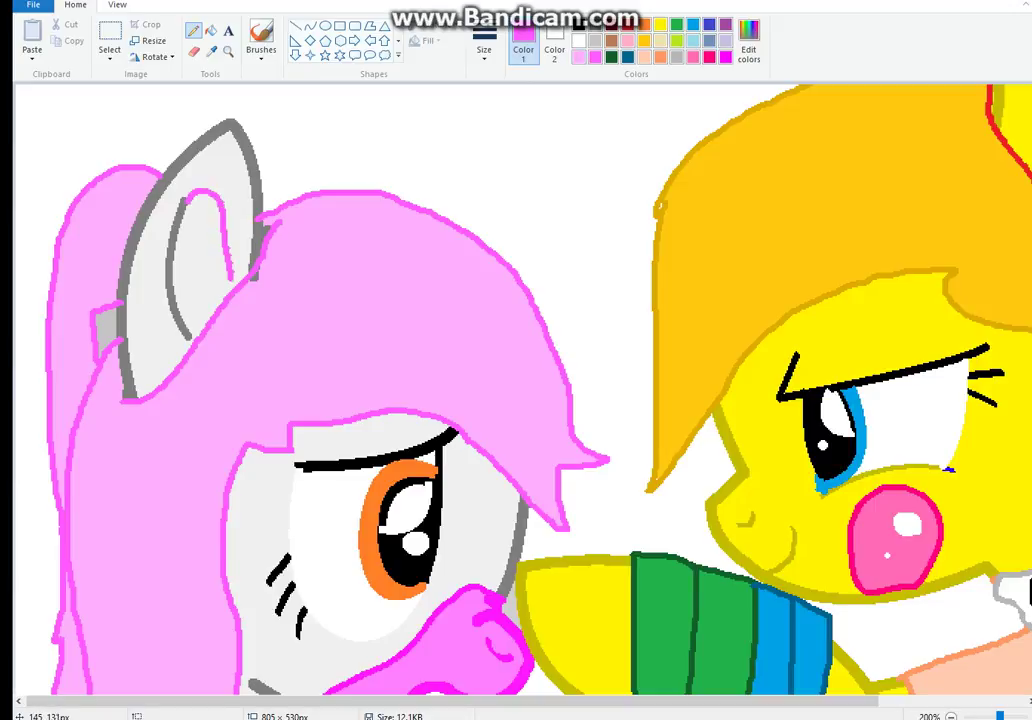
# Recolour the grey inner-ear line pink and fill the inner ear with the mane's light pink.
pyautogui.click(211, 31)
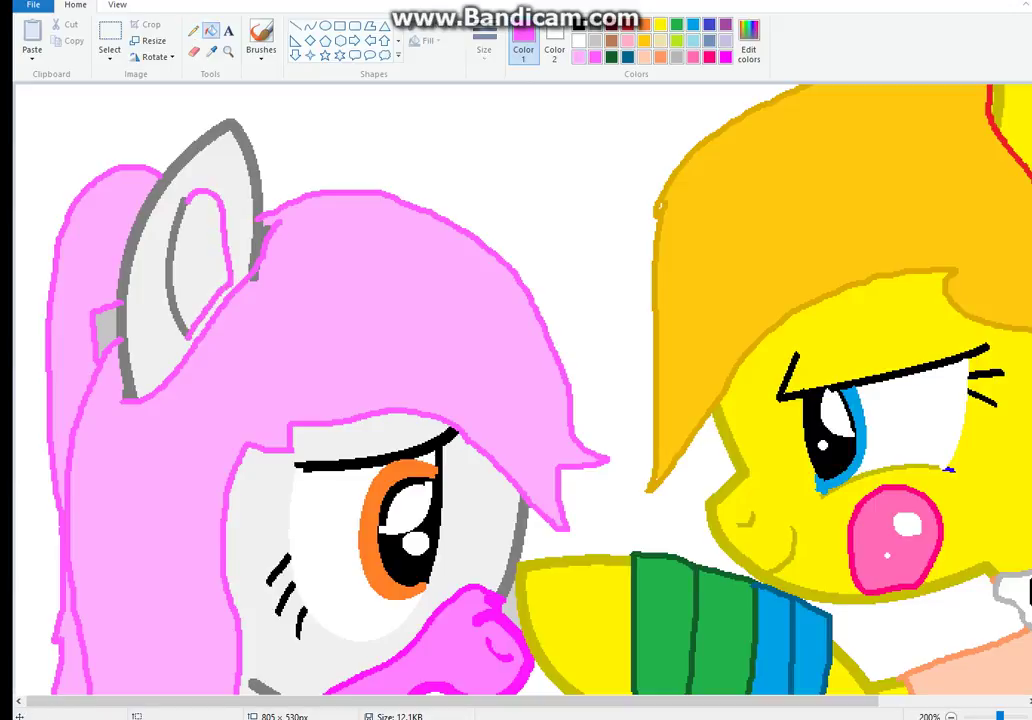
pyautogui.click(169, 268)
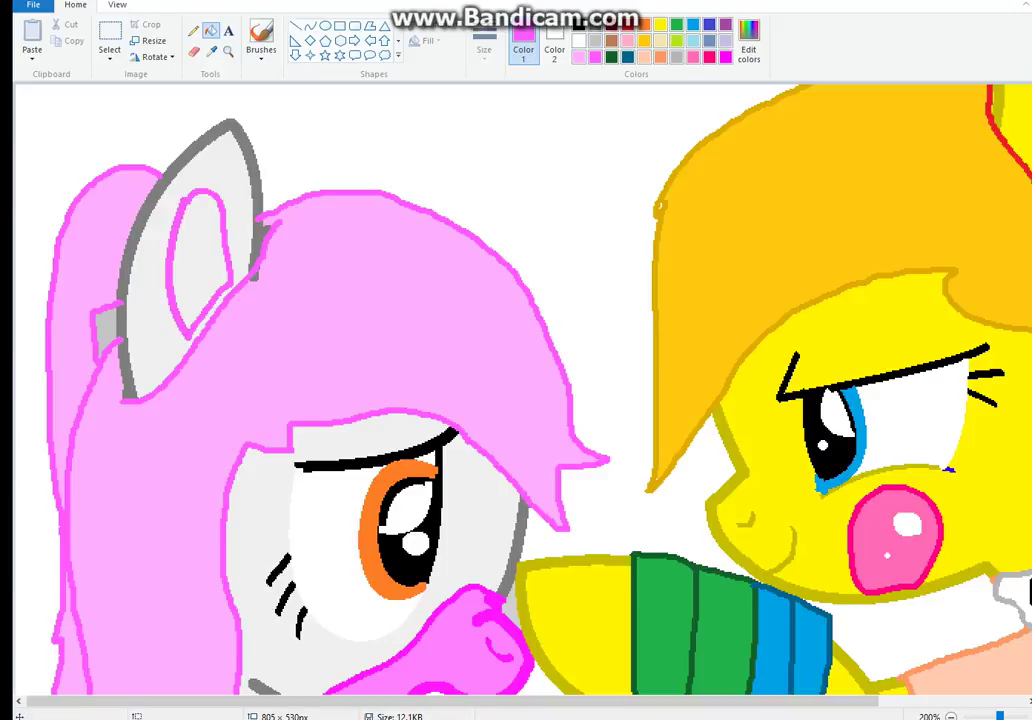
pyautogui.click(160, 215)
# Spray red blush with the Airbrush below the yellow pony's eye and on the grey pony's cheek.
pyautogui.click(117, 4)
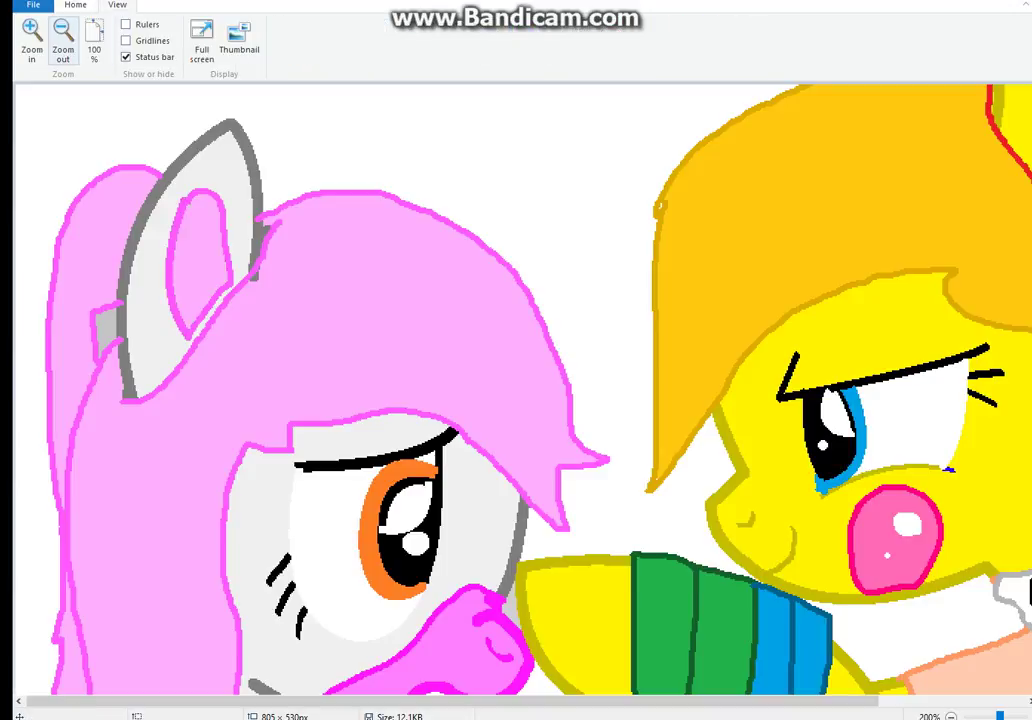
pyautogui.click(63, 40)
pyautogui.click(75, 4)
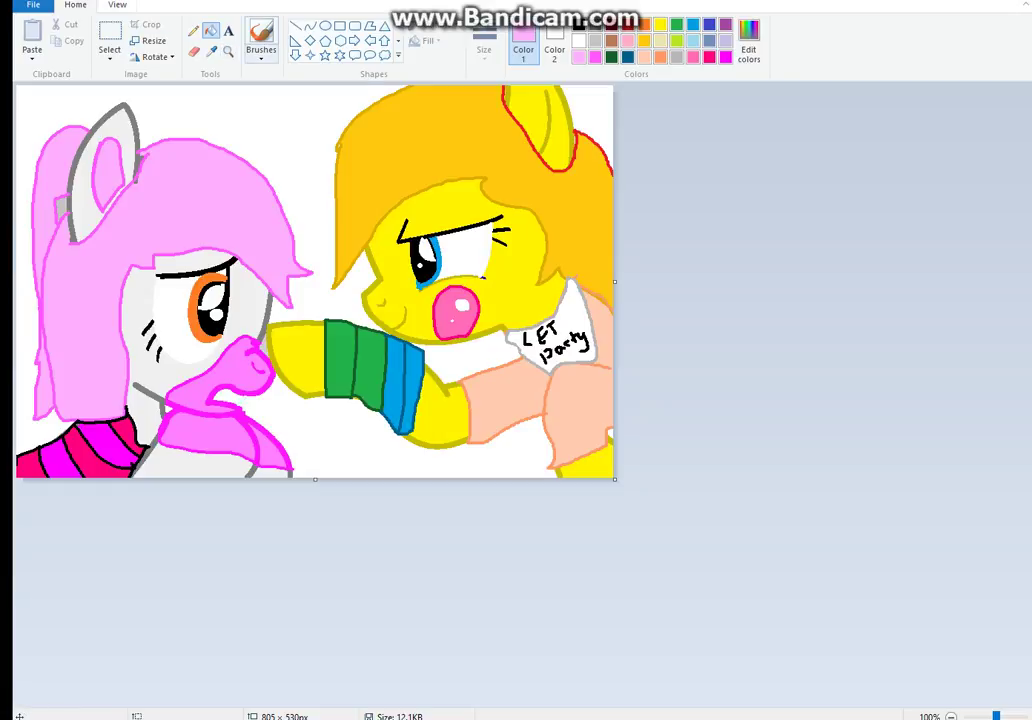
pyautogui.click(261, 50)
pyautogui.click(350, 81)
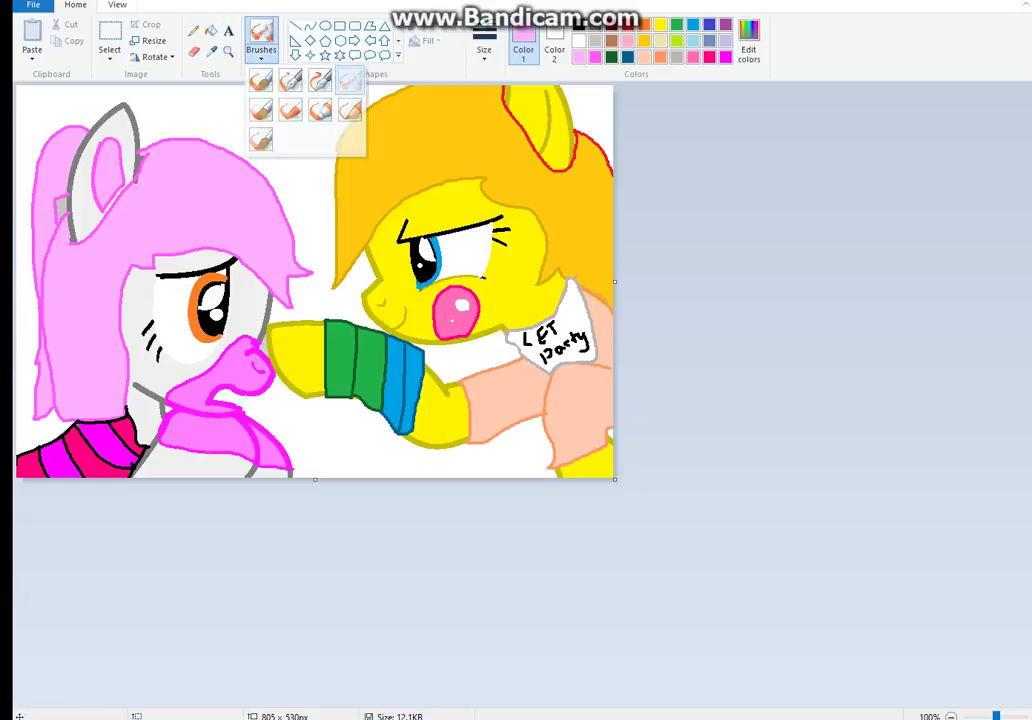
pyautogui.click(628, 25)
pyautogui.moveTo(436, 287); pyautogui.dragTo(456, 284)
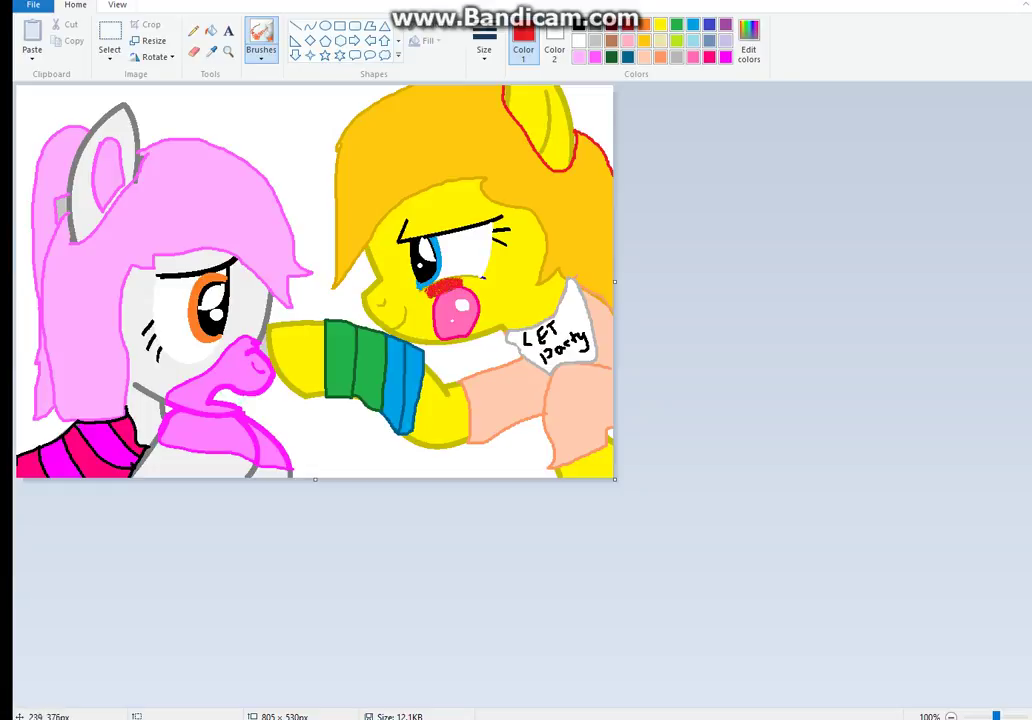
pyautogui.moveTo(194, 365)
pyautogui.mouseDown()
pyautogui.moveTo(174, 360)
pyautogui.moveTo(188, 360)
pyautogui.moveTo(177, 374)
pyautogui.moveTo(197, 365)
pyautogui.mouseUp()
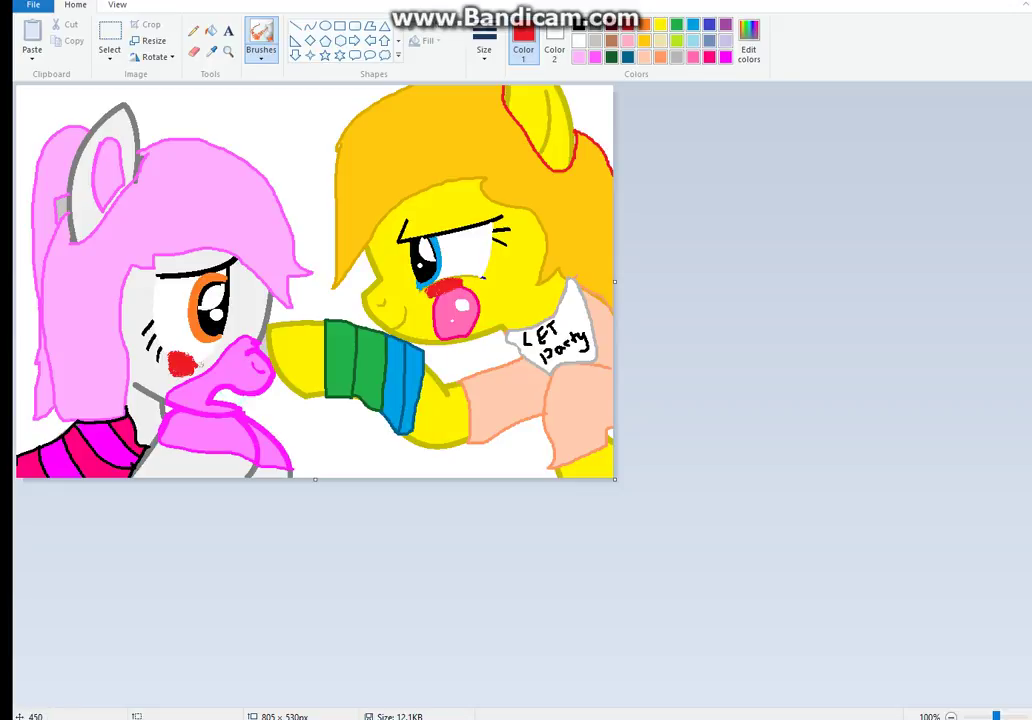
pyautogui.moveTo(442, 291)
pyautogui.mouseDown()
pyautogui.moveTo(424, 300)
pyautogui.moveTo(443, 295)
pyautogui.mouseUp()
pyautogui.moveTo(190, 355); pyautogui.dragTo(180, 360)
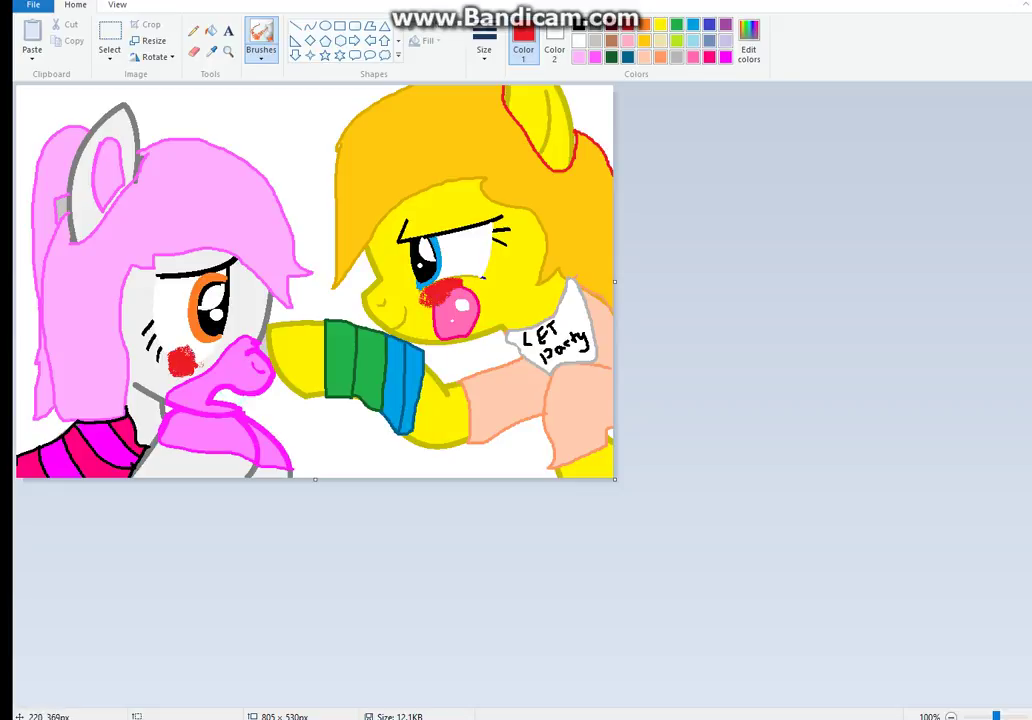
# Fill the white corner area behind the yellow pony's ear with brown.
pyautogui.click(211, 31)
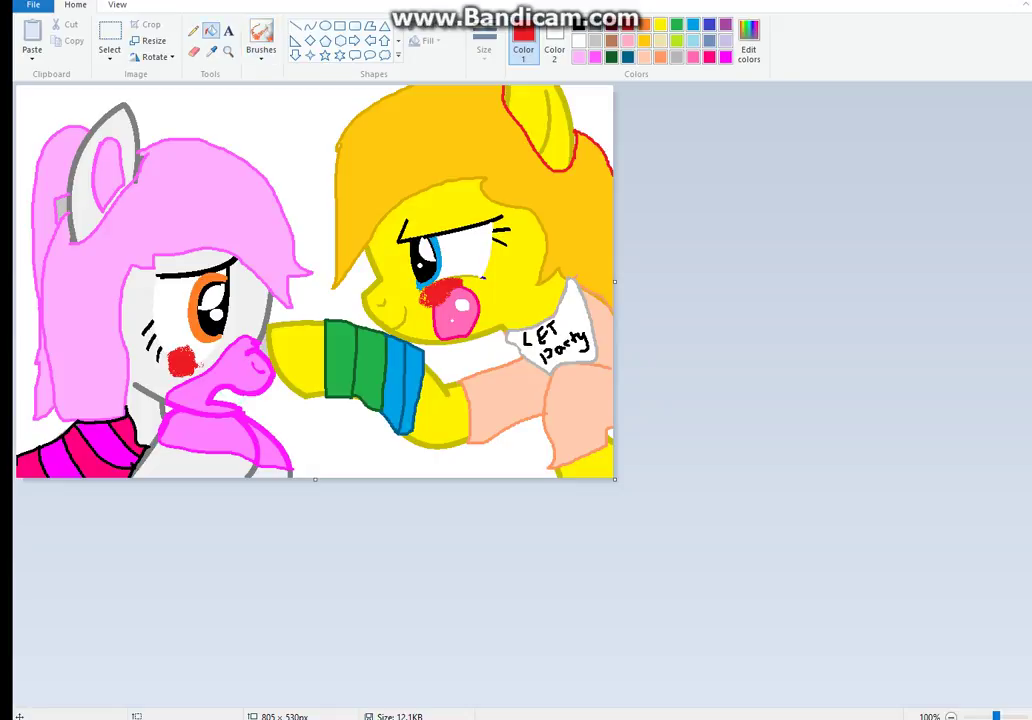
pyautogui.click(611, 41)
pyautogui.click(596, 121)
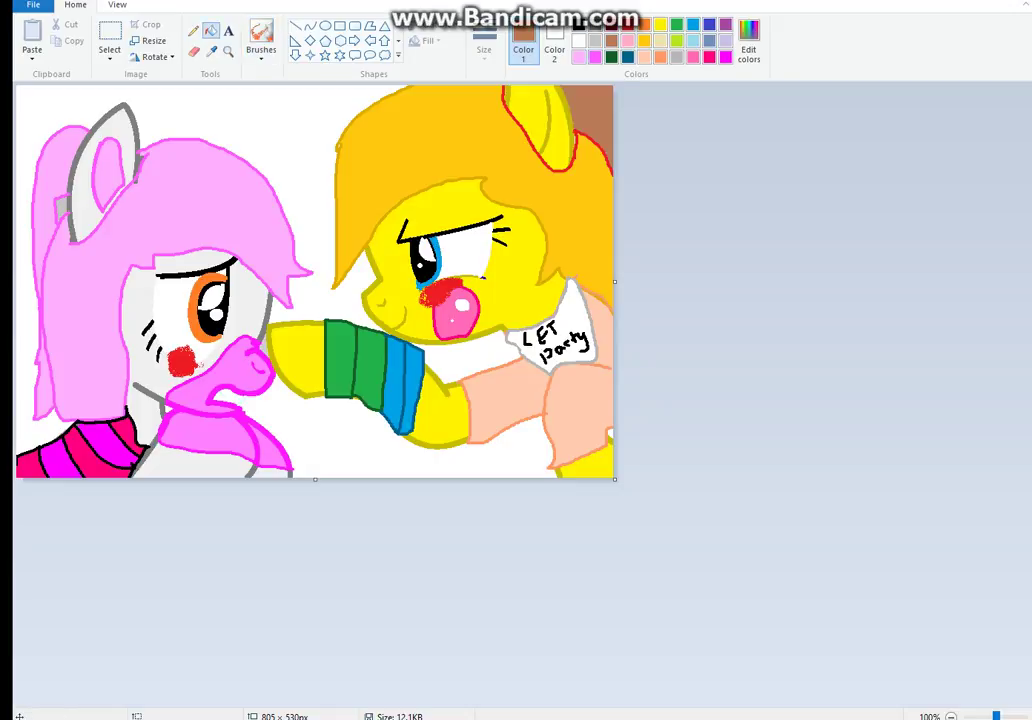
# Recolour the red outline around the yellow pony's ear and hair with the dark gold of its mane outline.
pyautogui.click(211, 51)
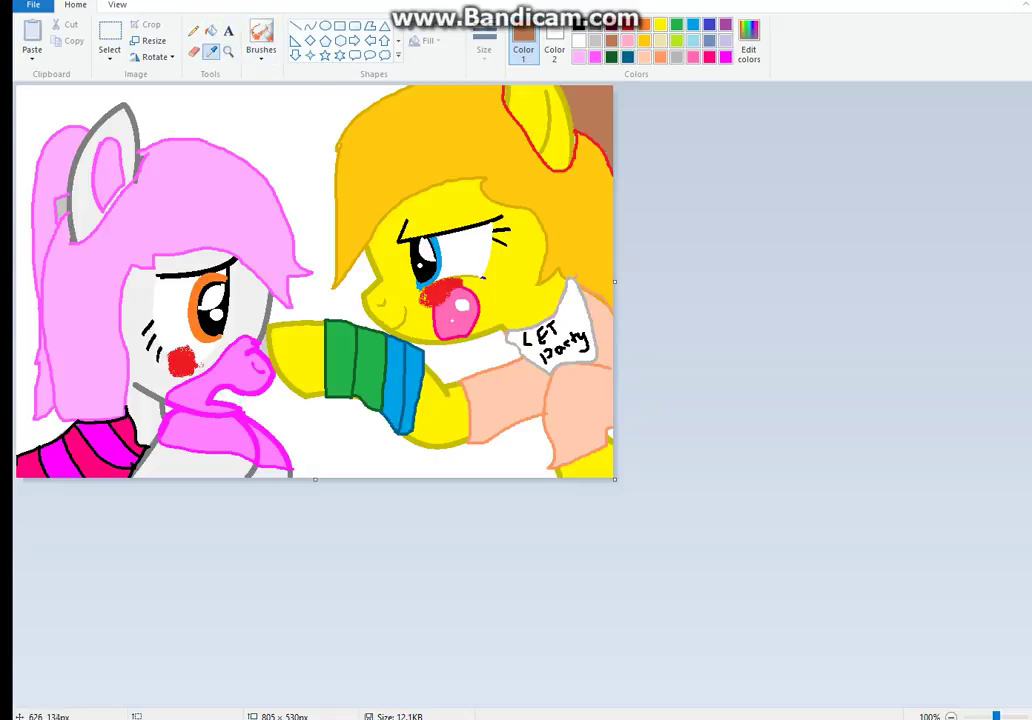
pyautogui.click(556, 160)
pyautogui.click(553, 169)
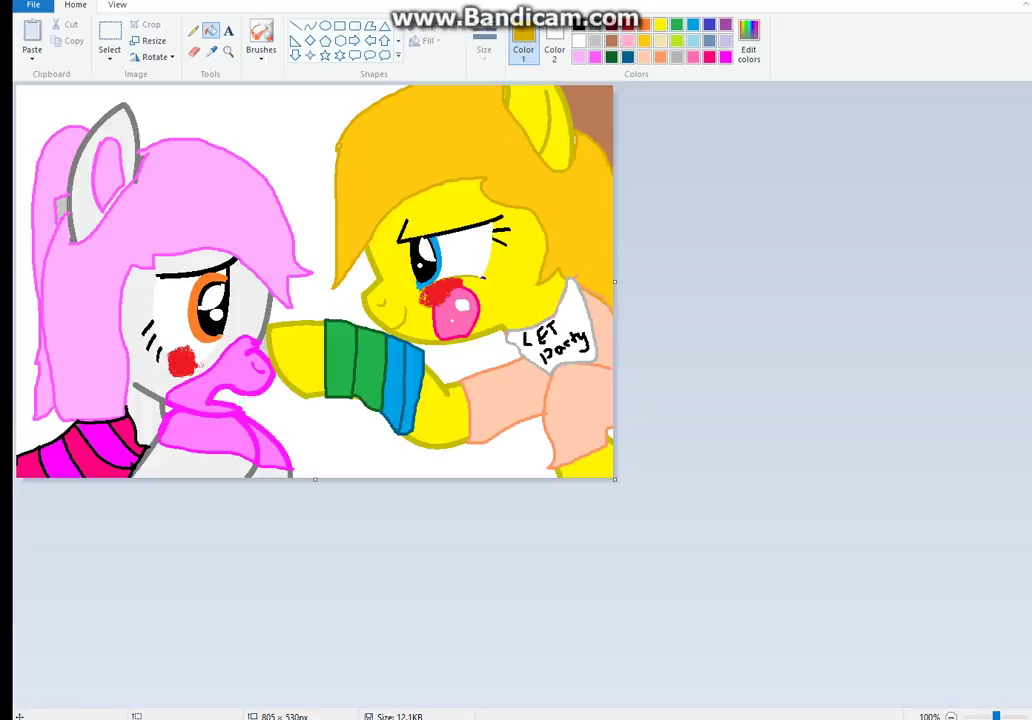
# Fill the white background areas around and between the two ponies with brown, leaving the peach sleeve outline in its own colour.
pyautogui.click(611, 41)
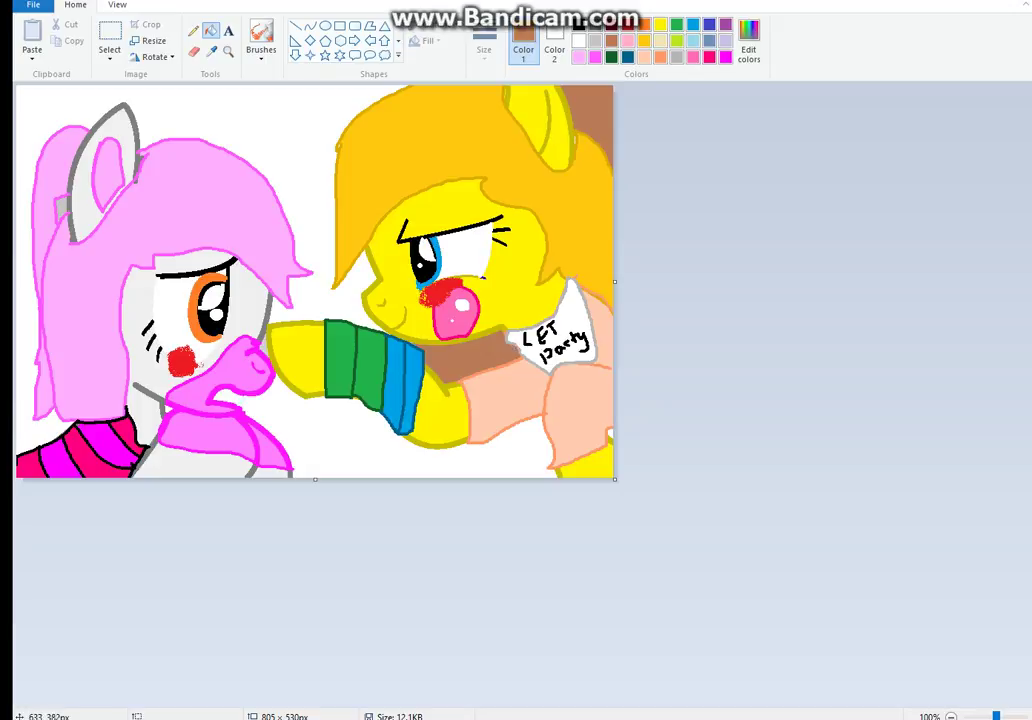
pyautogui.click(493, 364)
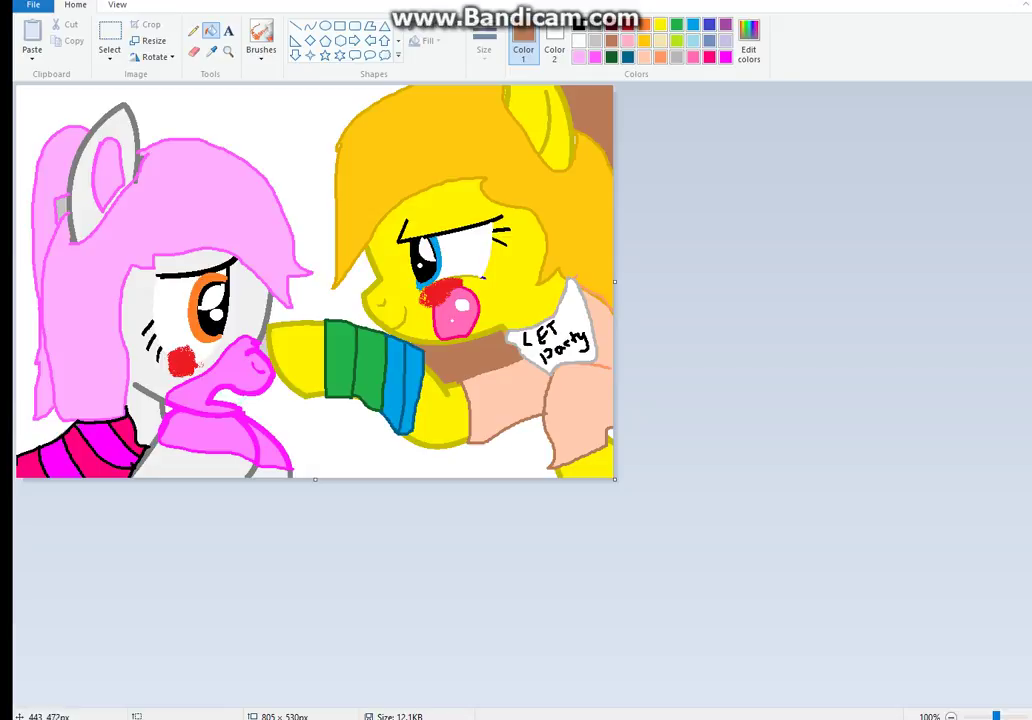
pyautogui.click(345, 432)
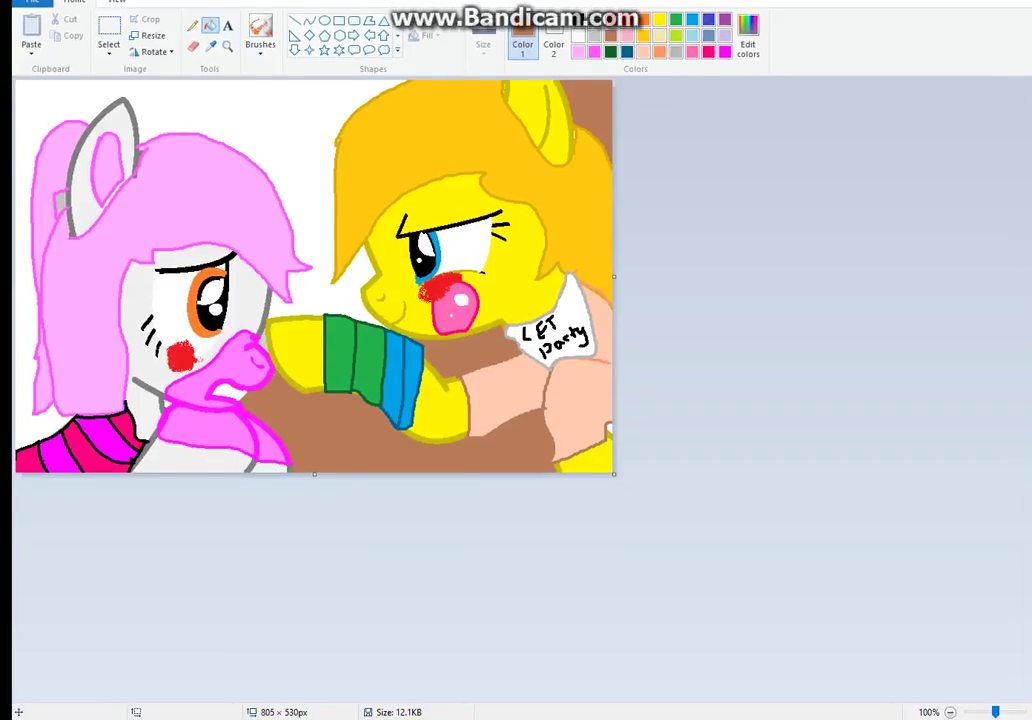
pyautogui.hotkey('ctrl', 'z')
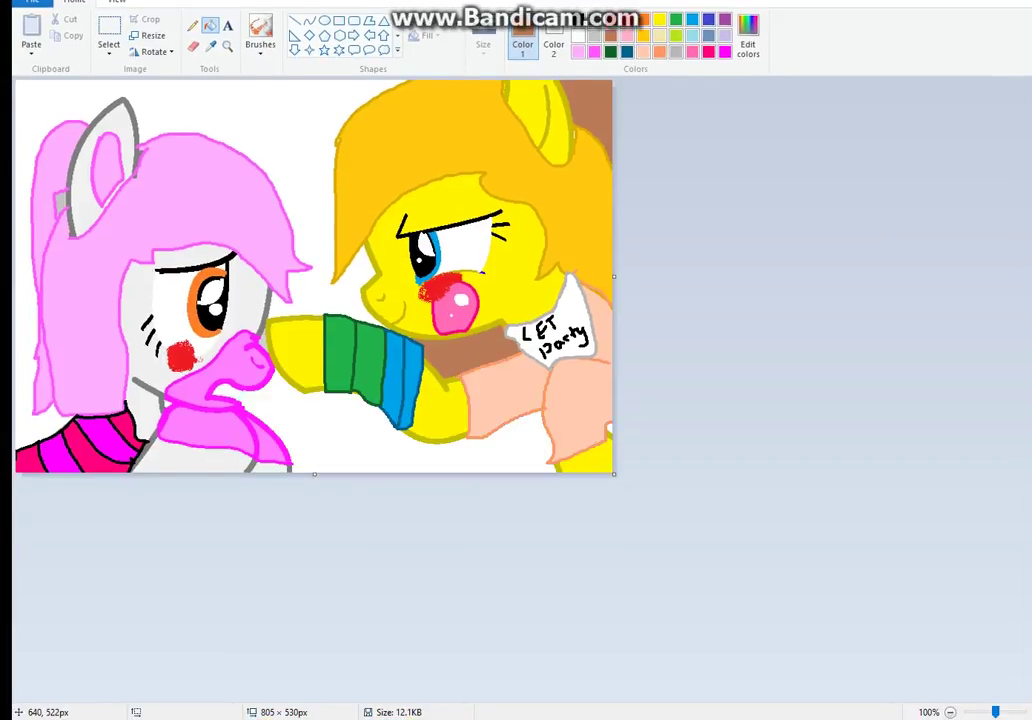
pyautogui.click(350, 440)
pyautogui.click(291, 261)
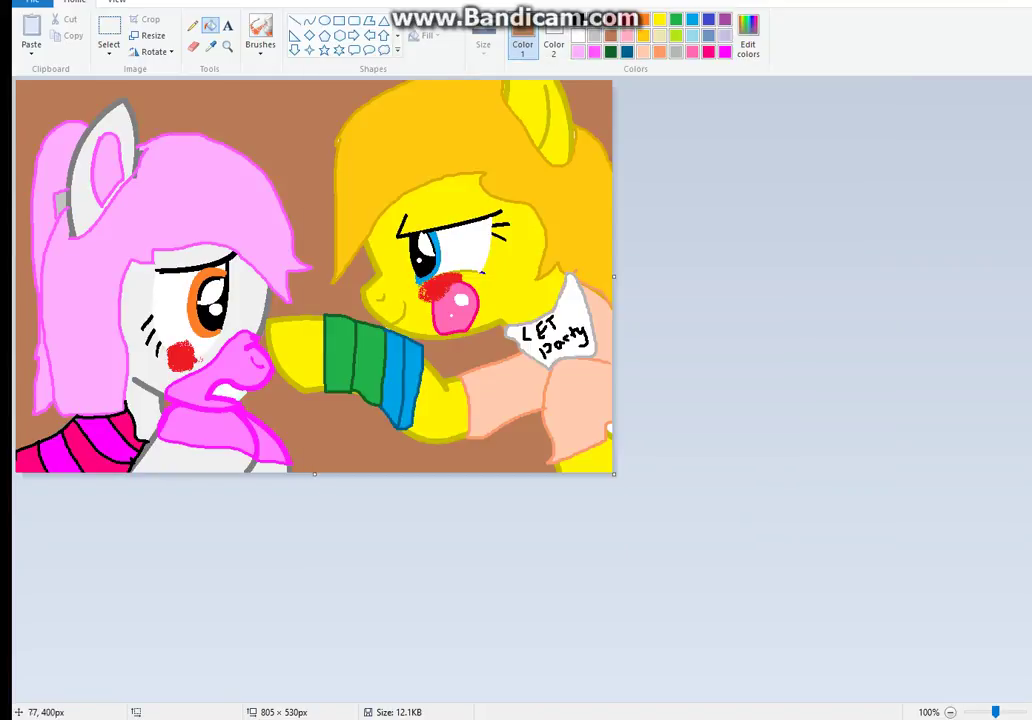
# Draw a red-filled heart about 63 × 78 px between the ponies' heads and add a small red pencil stroke beside its lower tip.
pyautogui.click(260, 42)
pyautogui.click(627, 19)
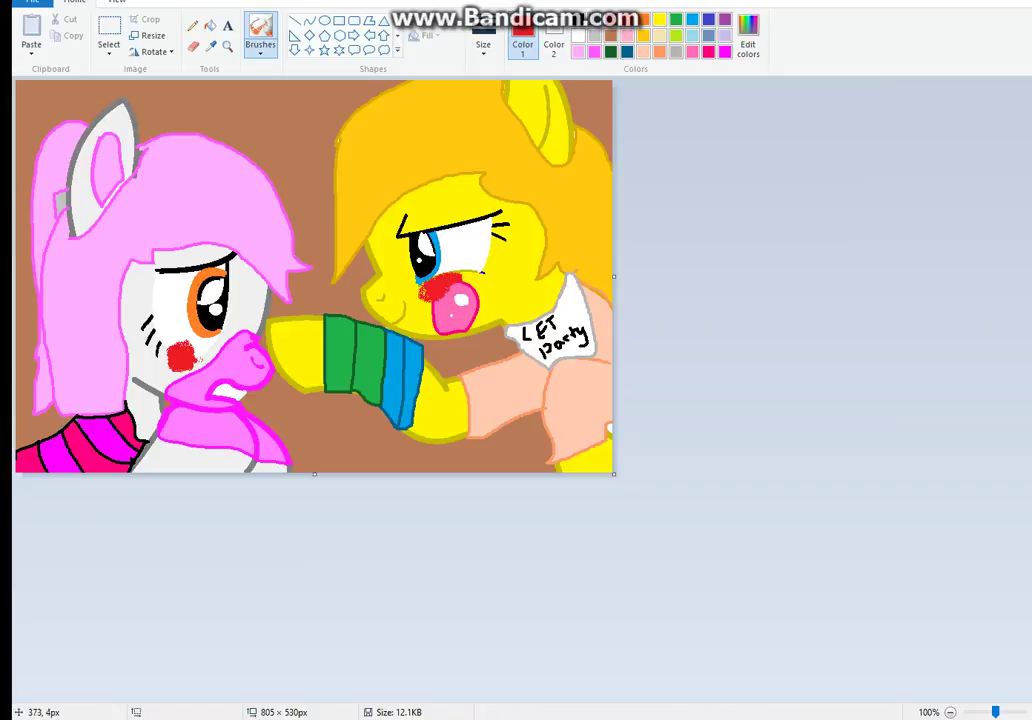
pyautogui.click(397, 36)
pyautogui.click(295, 49)
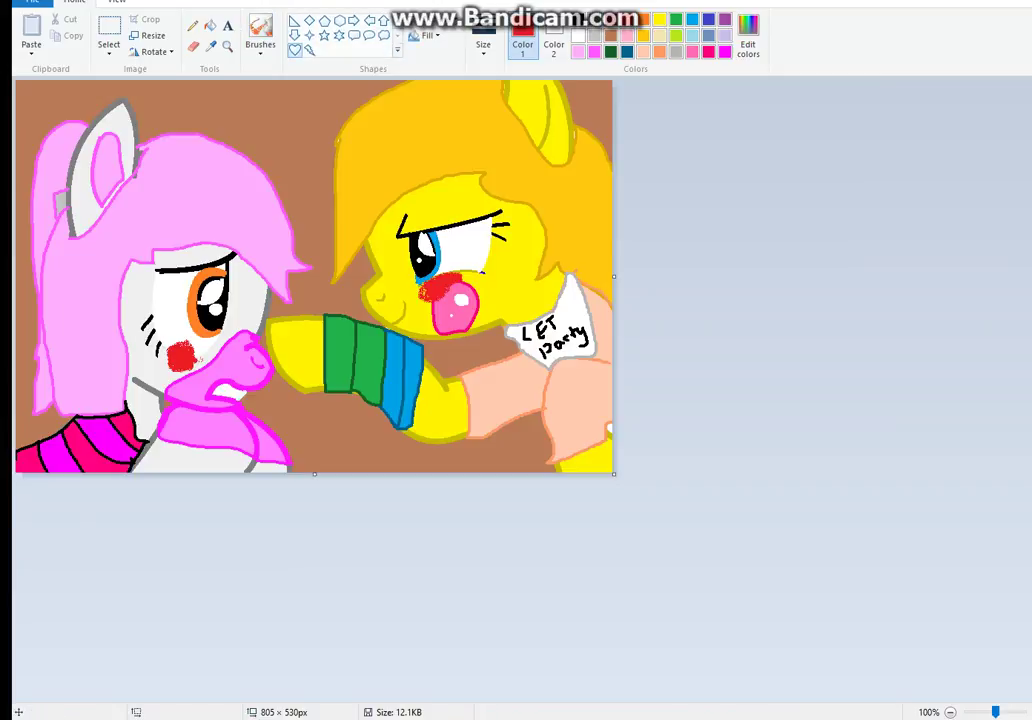
pyautogui.moveTo(272, 100); pyautogui.dragTo(319, 157)
pyautogui.click(210, 25)
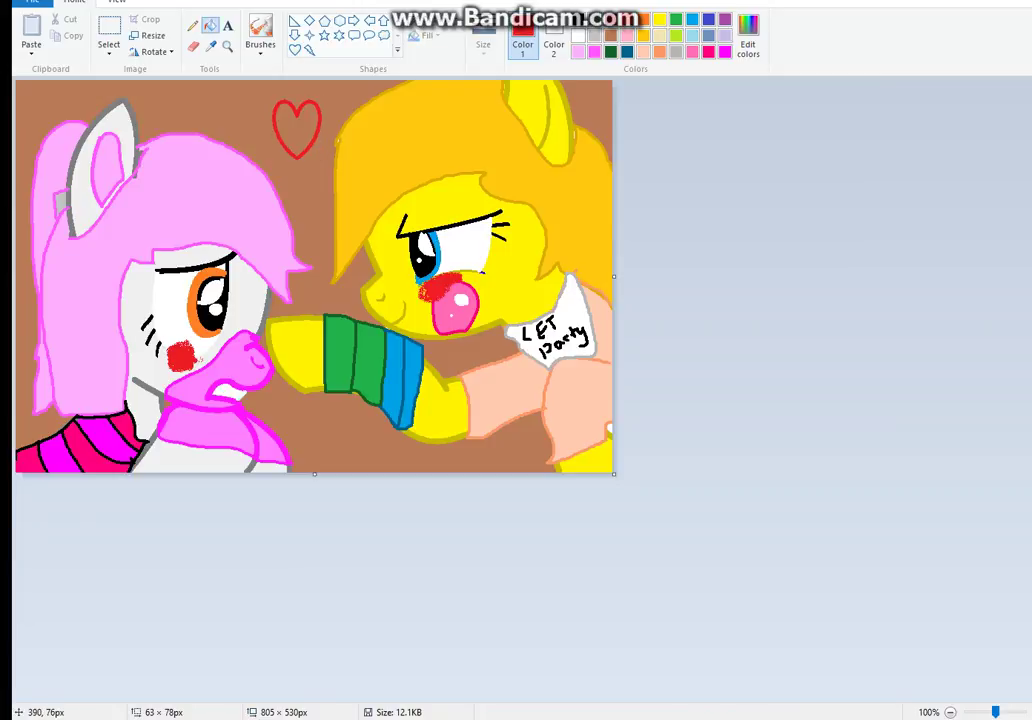
pyautogui.click(296, 128)
pyautogui.click(193, 25)
pyautogui.moveTo(317, 149); pyautogui.dragTo(327, 160)
# View the finished drawing in full screen.
pyautogui.click(117, 2)
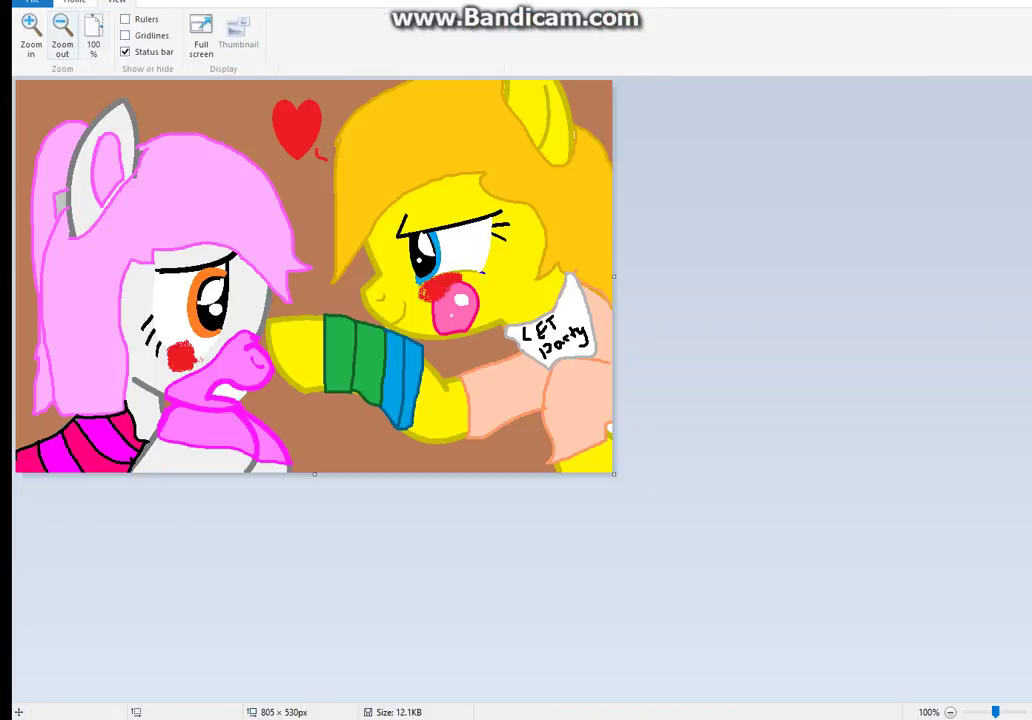
pyautogui.click(200, 32)
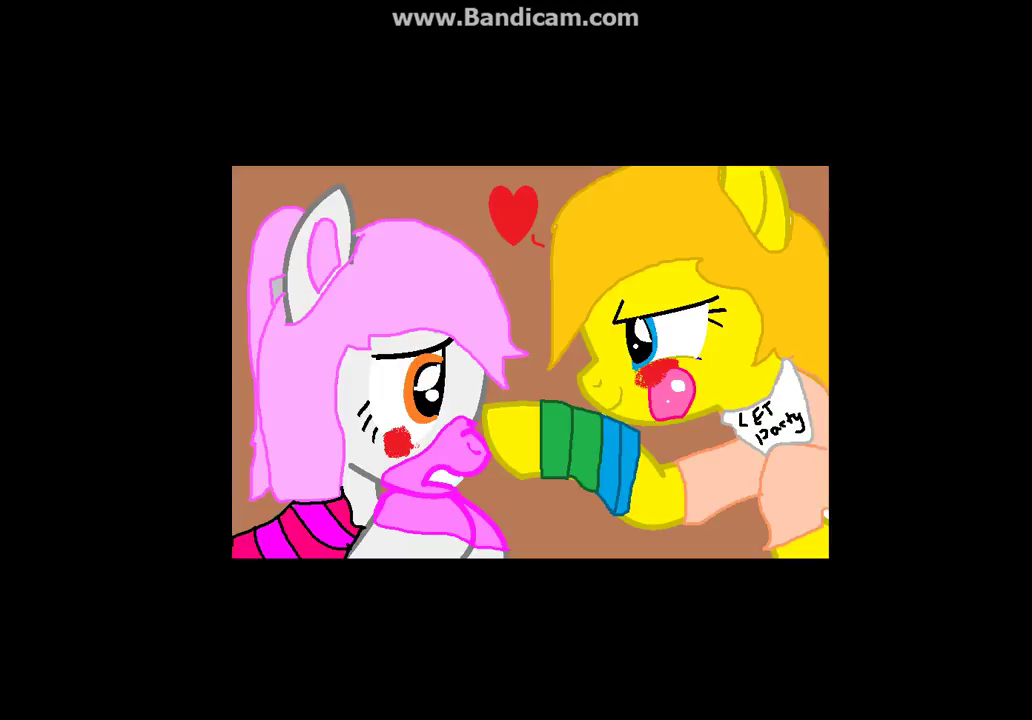